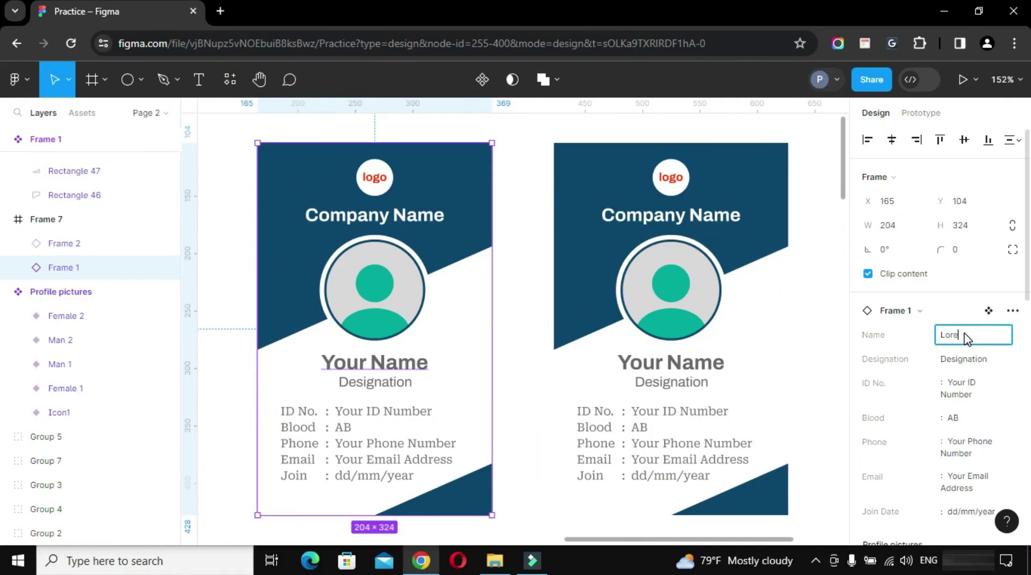
- Fill the left card with designation General Cleaner, blood group +, its ID, phone, e-mail and join date 00/00/2024
click(975, 359)
text(General Cleaner)
click(978, 385)
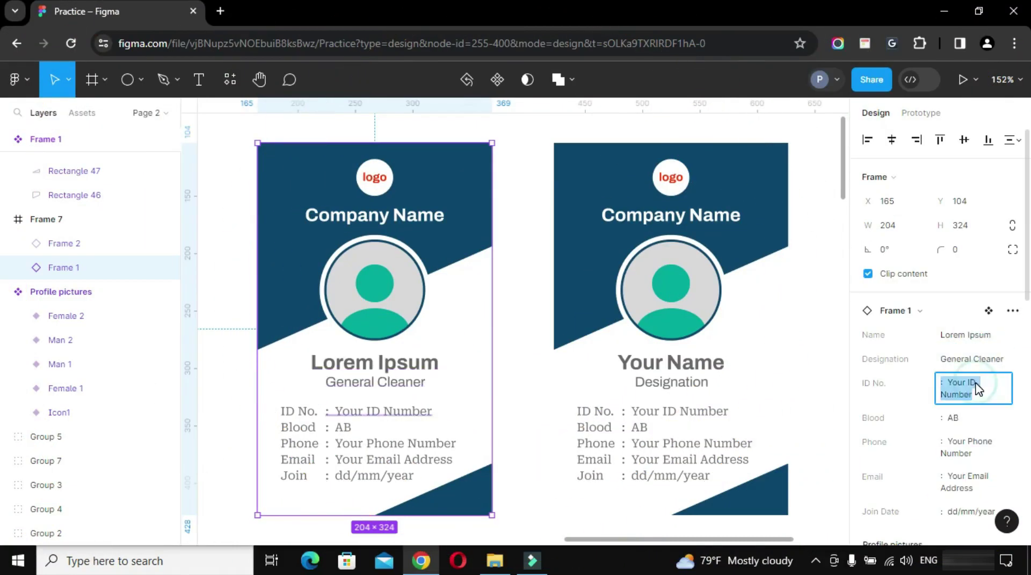
text(: 0000-000-00)
click(965, 407)
text(+)
click(982, 436)
text(: 0123456789)
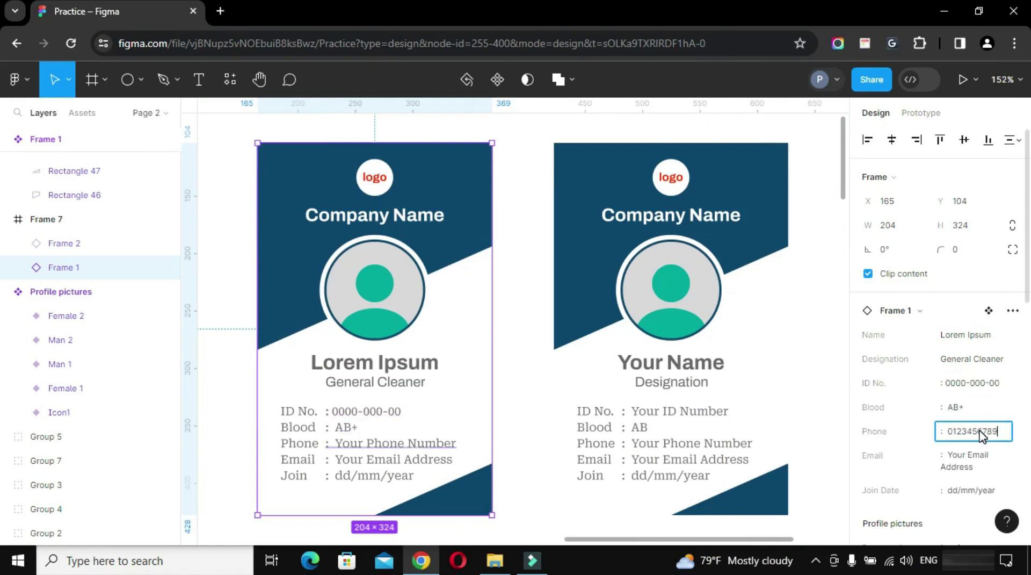
click(973, 455)
text(: xyz@abc.com)
click(969, 481)
text(: 0)
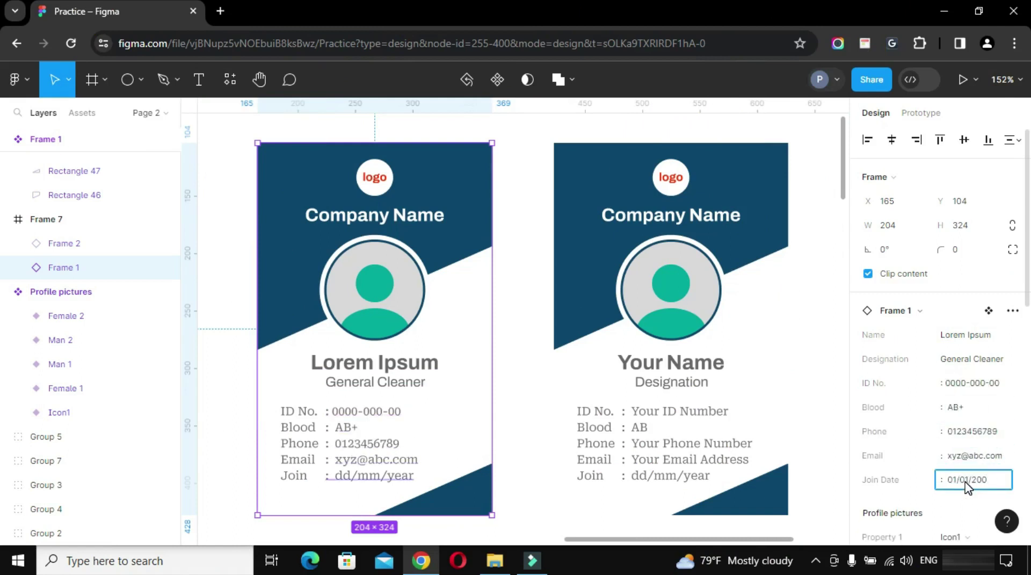
text(0/00/2024)
- Give the right card the Female 1 profile picture
scroll(975, 446, down, 2)
click(955, 430)
click(962, 467)
click(671, 376)
click(961, 462)
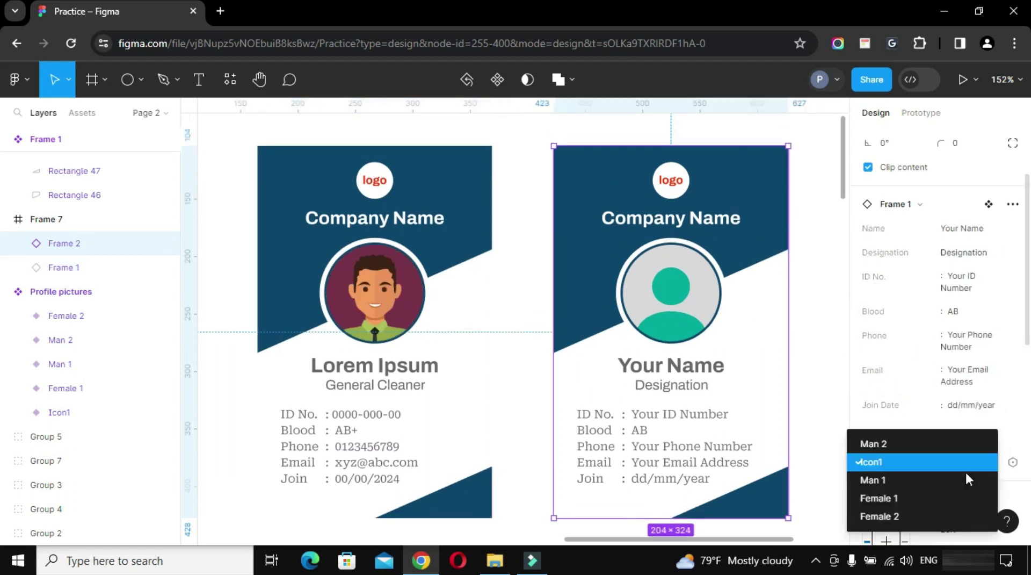
click(956, 497)
- Set the right card's name to Ipsum Lorem, designation Admin, its ID and blood group A+
click(968, 228)
text(psum Lorem)
click(967, 252)
text(Admin)
click(969, 280)
text(: 0000-000-11)
click(960, 301)
text(: A+)
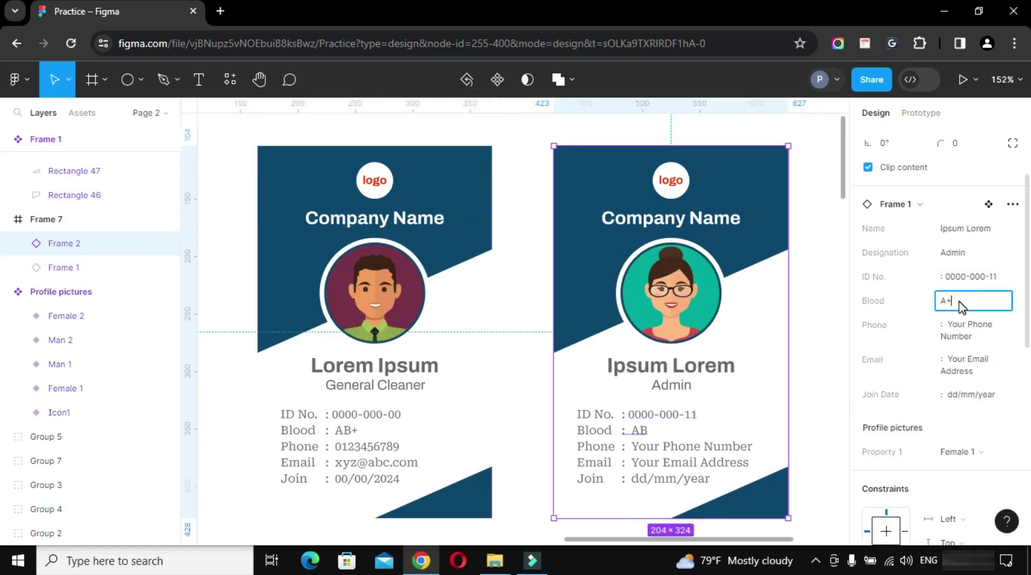
- Enter the right card's phone number, e-mail and join date 01/01/2024
click(981, 333)
text(: 1234567890)
click(966, 353)
text(: zyx@abc.com)
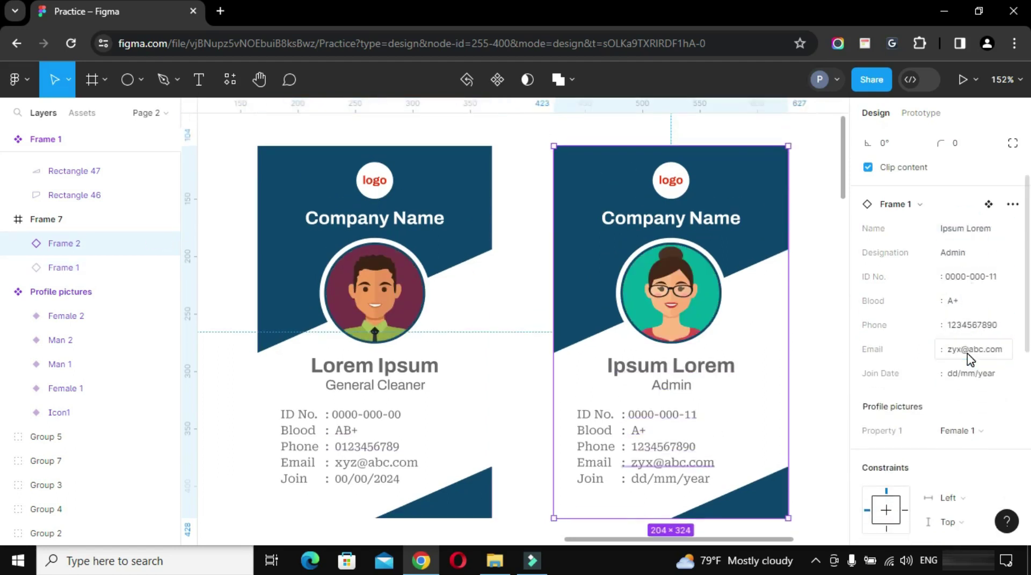
click(969, 379)
text(: 01/01/2024)
click(835, 334)
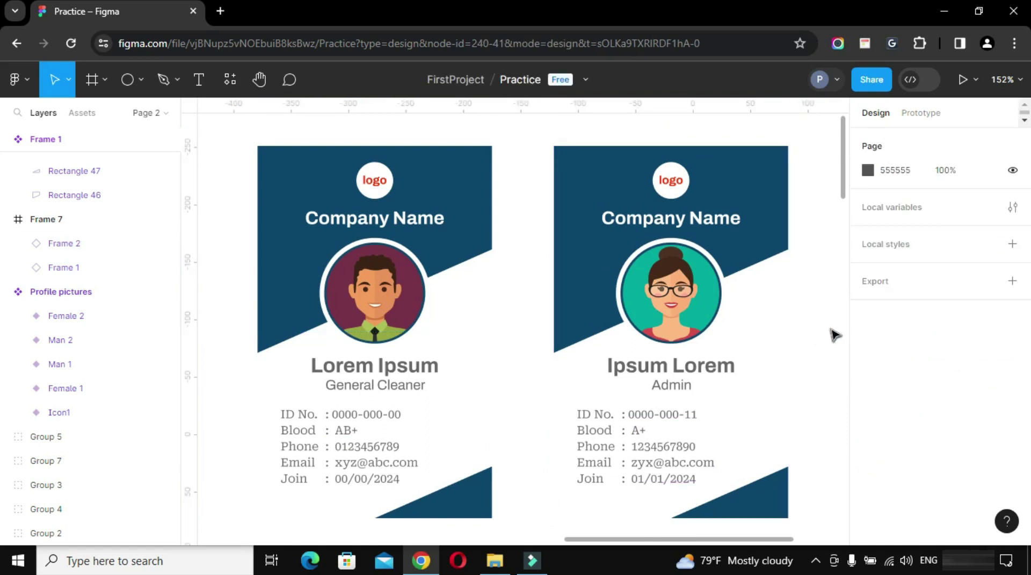
- Delete the frame holding both ID cards
key(minus)
key(minus)
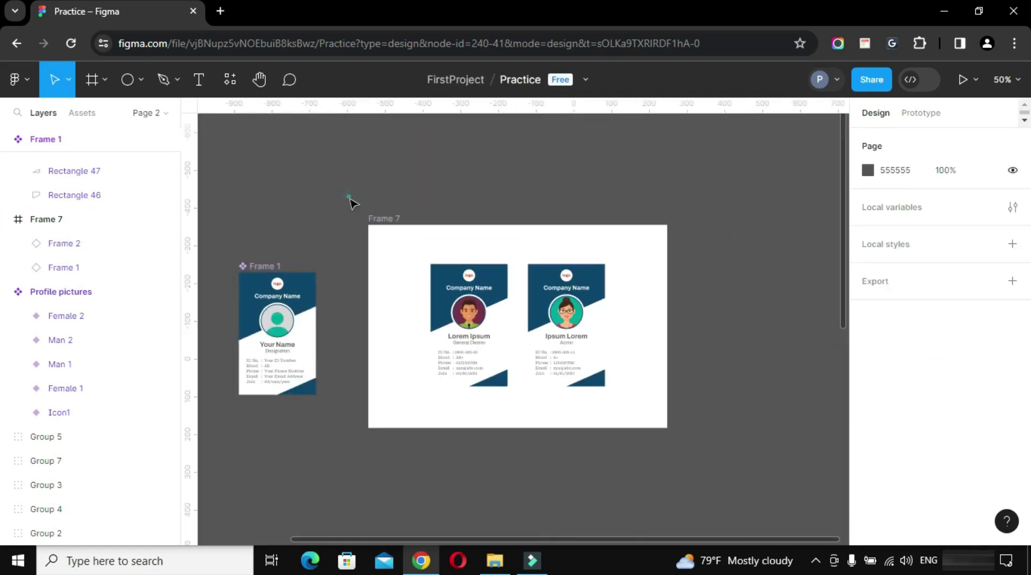
drag(350, 200, 692, 481)
key(Delete)
- Create a new 204 × 324 frame and zoom in on it
scroll(627, 342, down, 2)
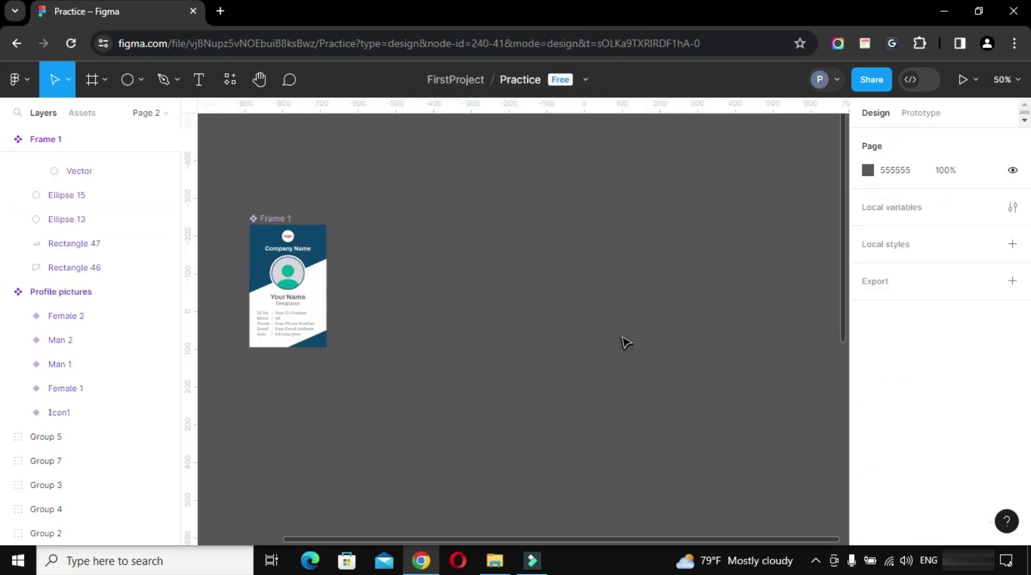
click(103, 80)
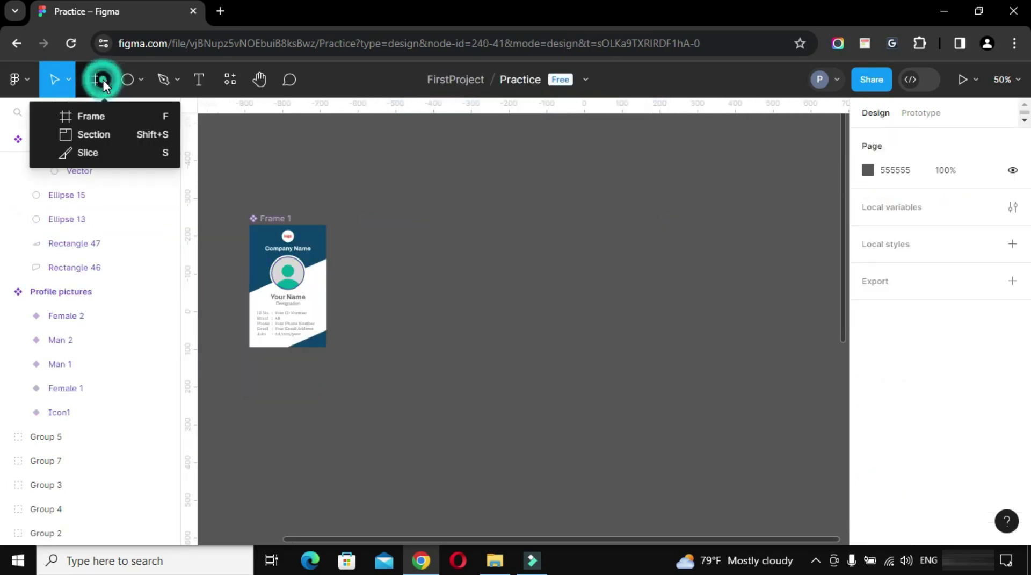
click(114, 116)
click(462, 255)
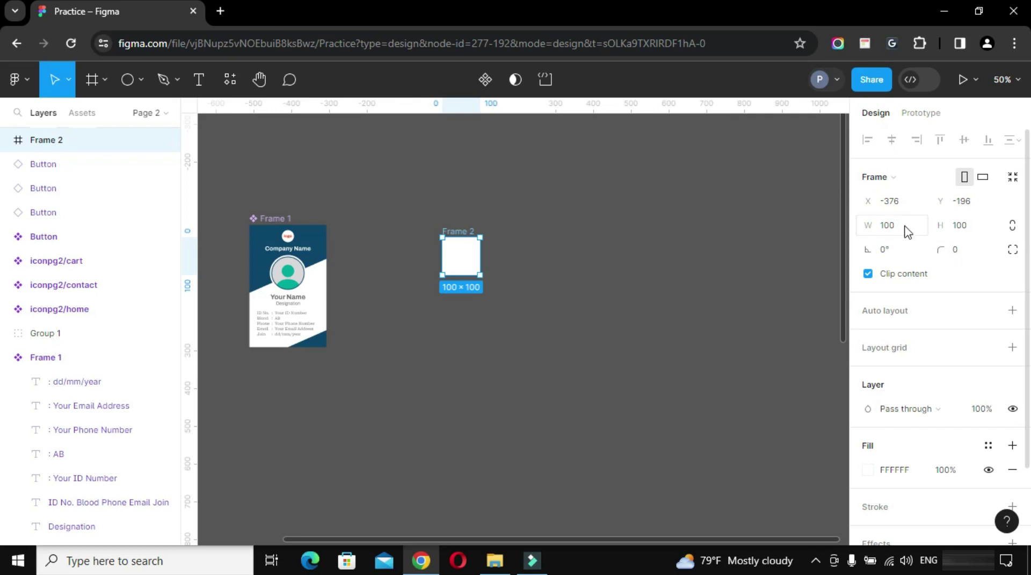
click(896, 233)
text(204)
key(Tab)
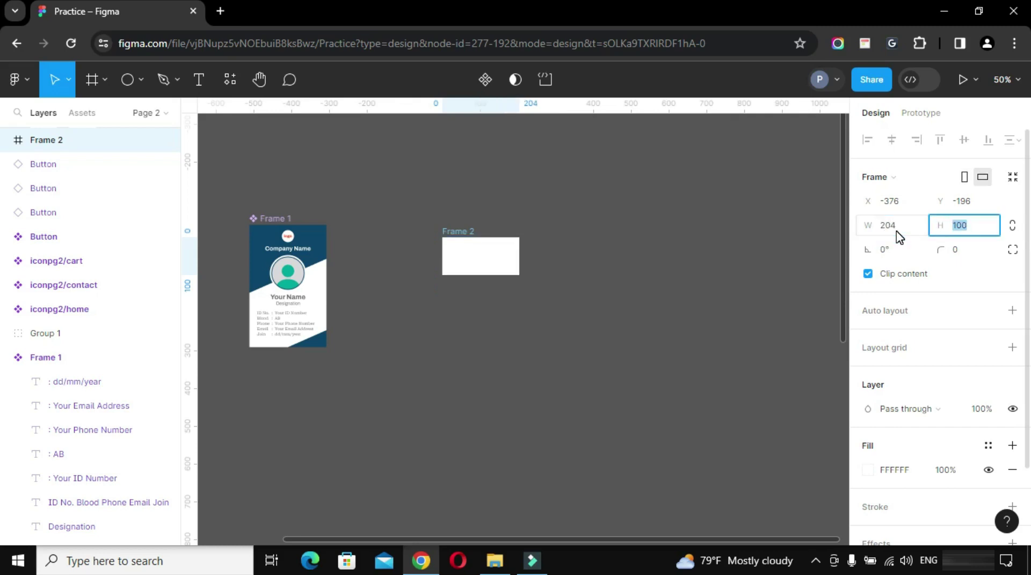
text(324)
key(Return)
key(shift+2)
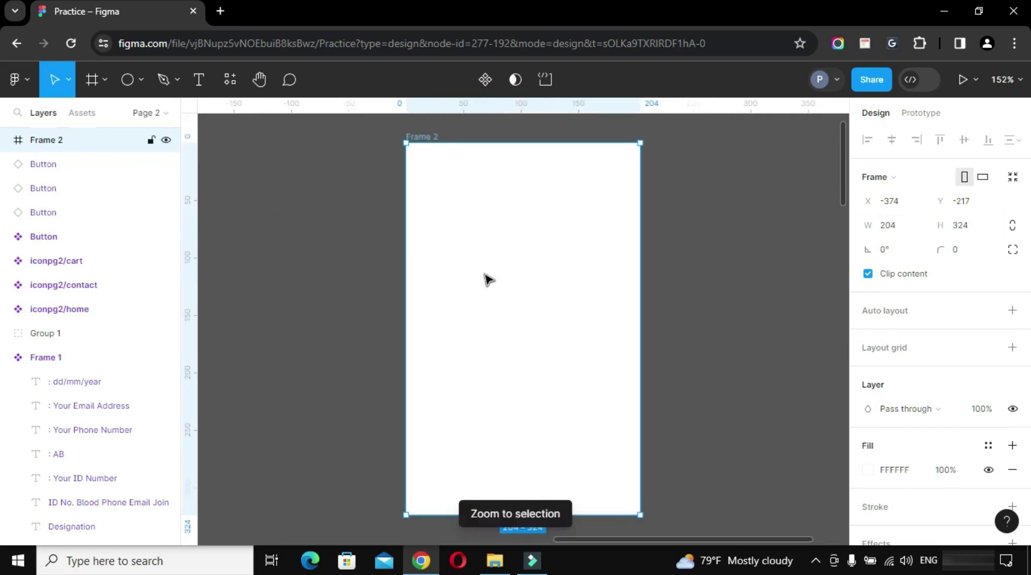
click(139, 78)
- Draw a 204 × 180 rectangle aligned to Frame 2's top-left corner
click(128, 113)
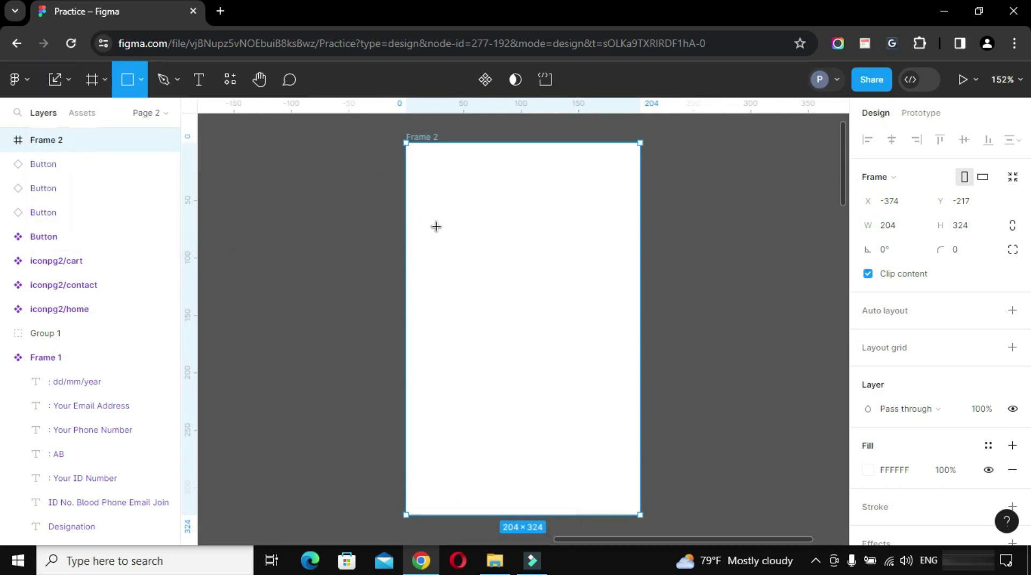
click(436, 226)
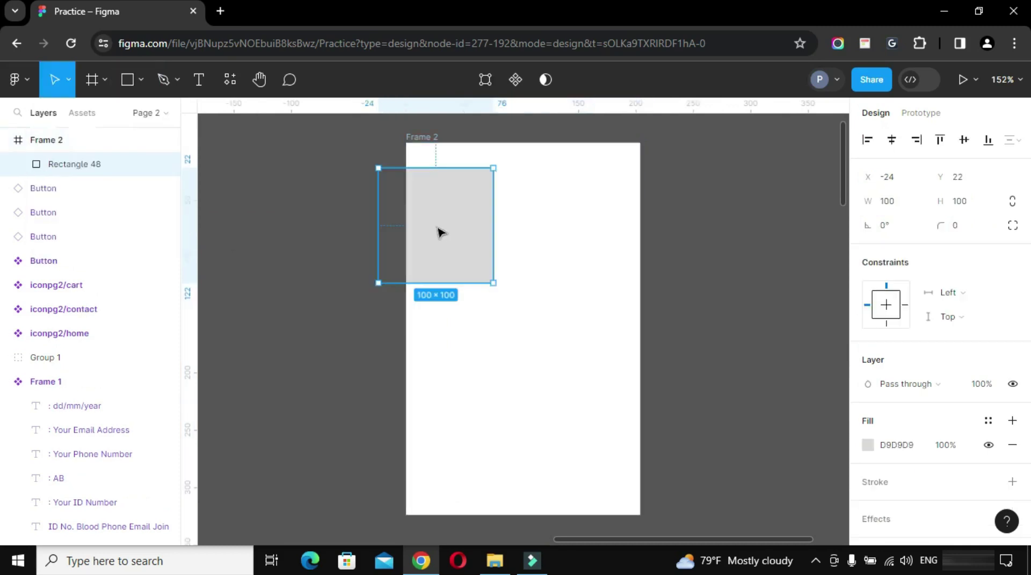
click(890, 203)
key(Tab)
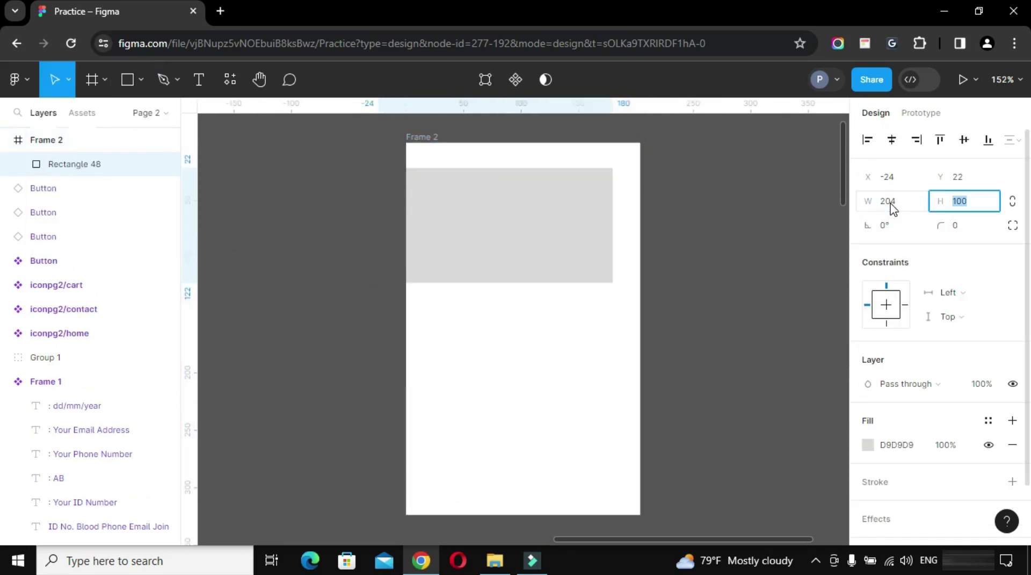
text(180)
key(Return)
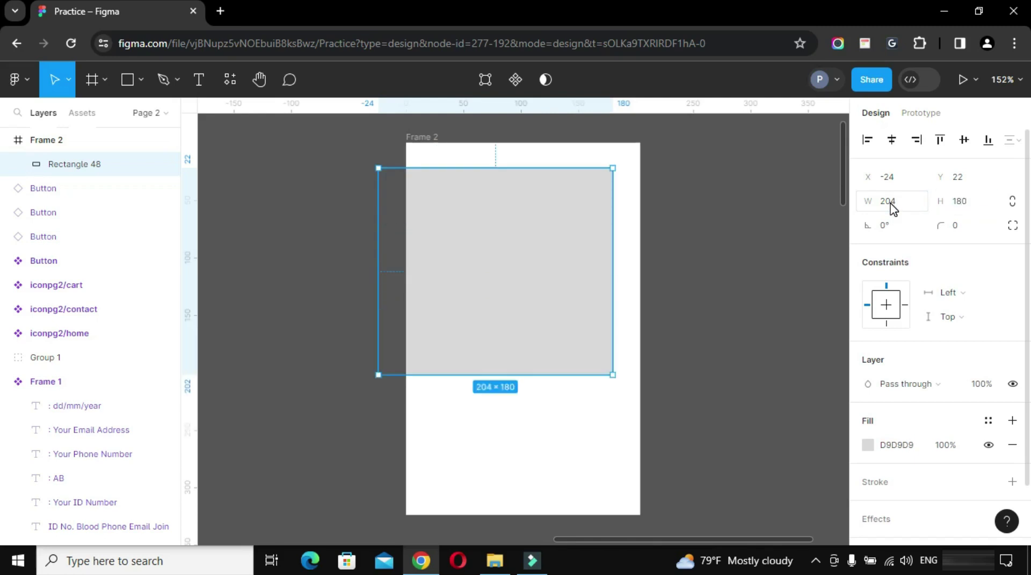
key(alt+a)
key(alt+w)
- Slant the rectangle's lower edge by adding a right-edge point and deleting the bottom-right corner
click(488, 242)
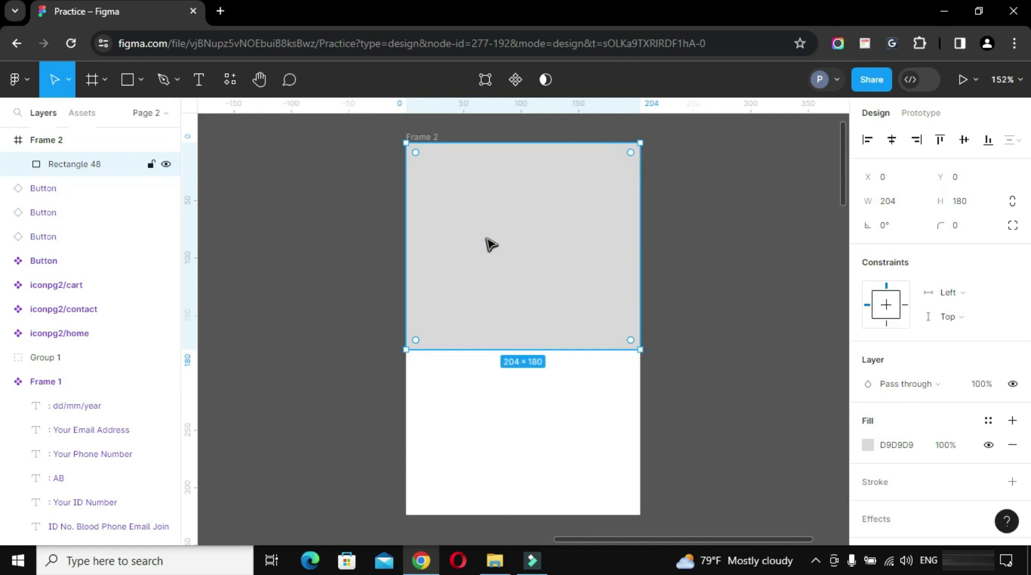
double_click(574, 254)
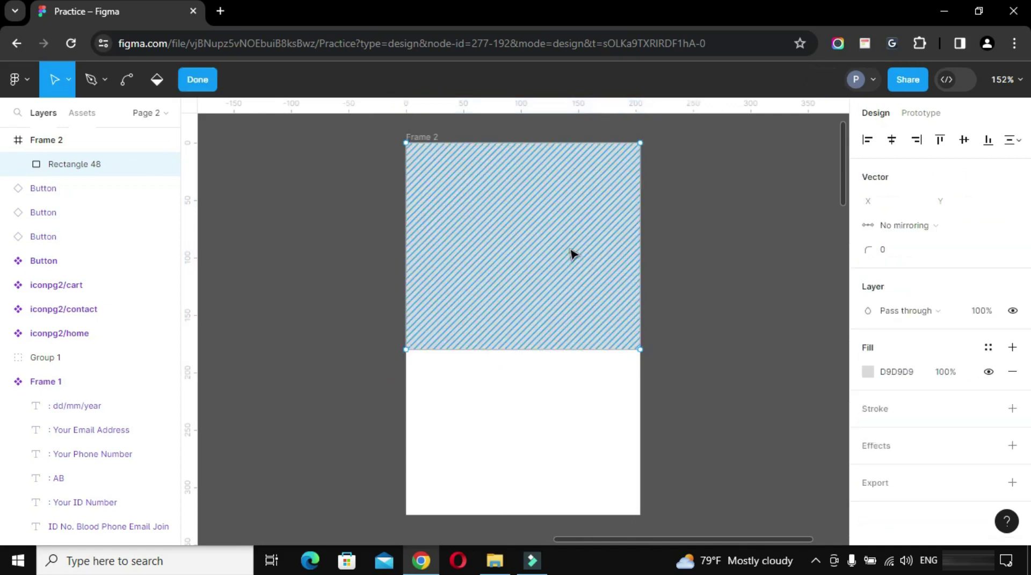
click(640, 244)
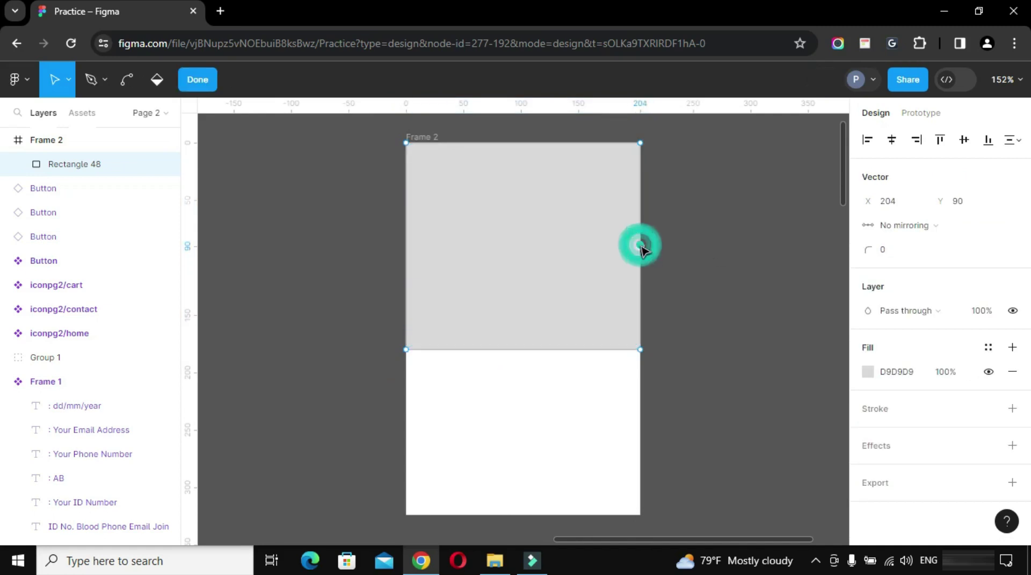
click(640, 350)
key(p)
key(Delete)
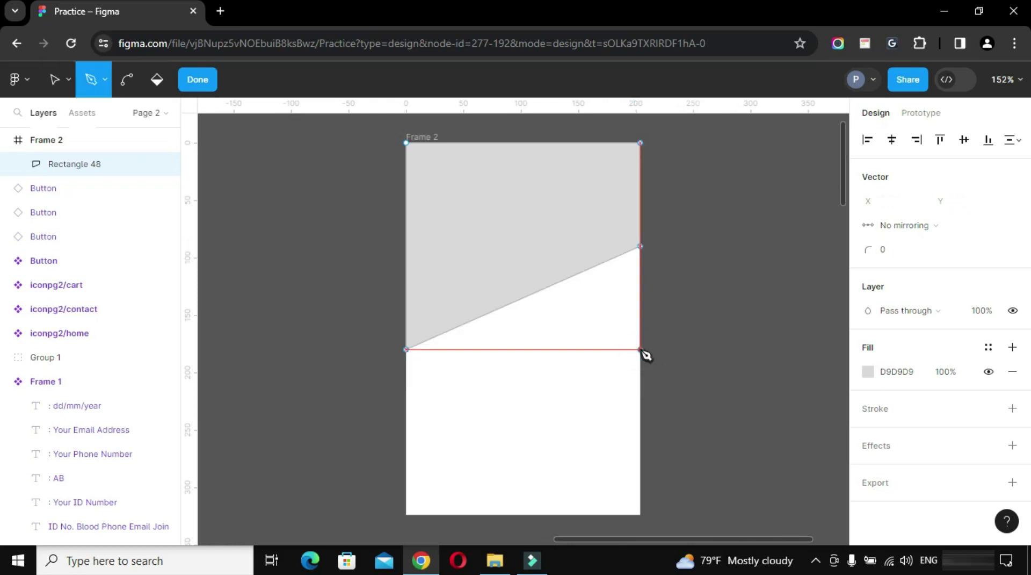
key(Escape)
click(546, 230)
key(Escape)
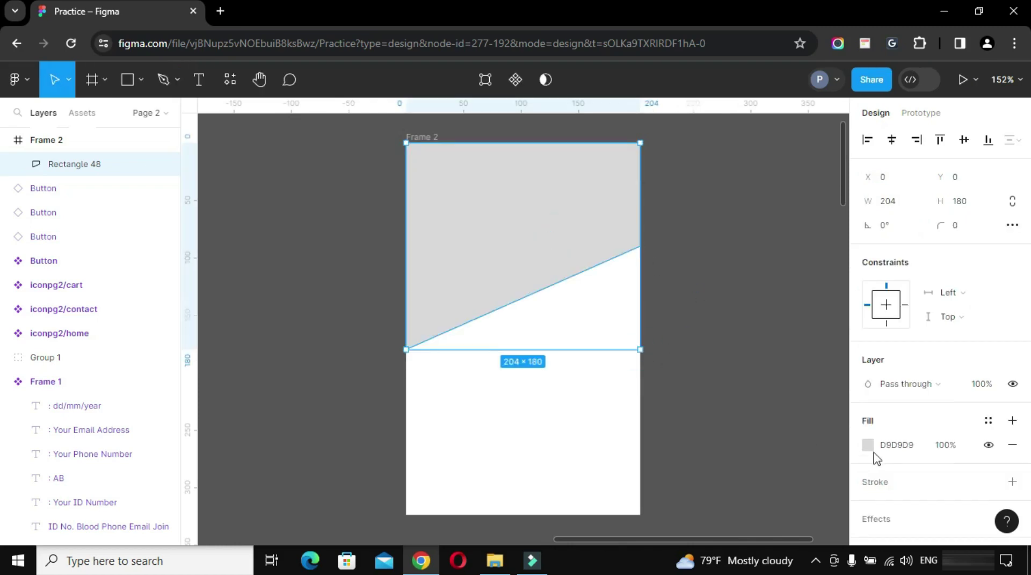
- Fill the slanted shape dark blue 0D466F
click(869, 444)
click(814, 518)
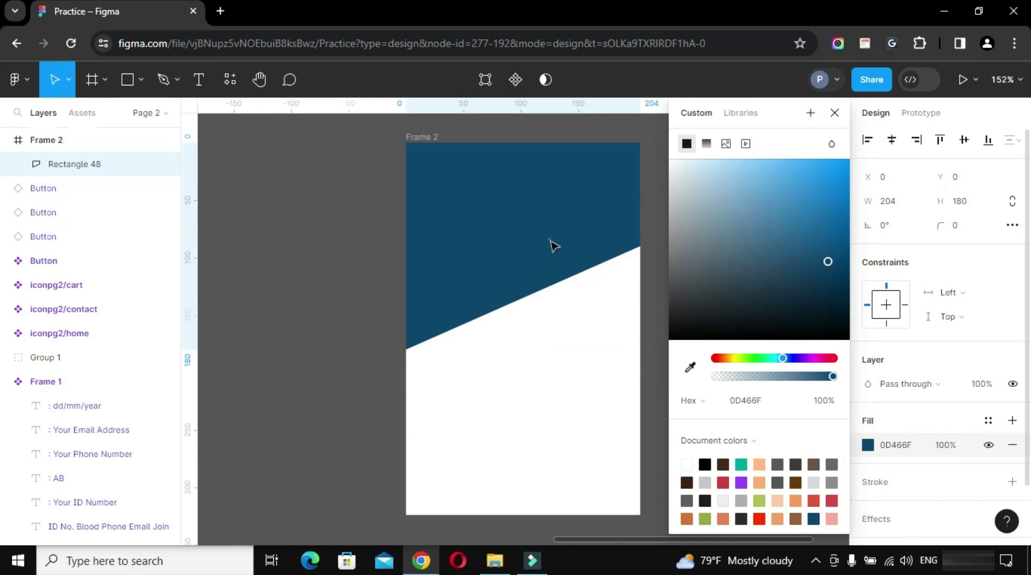
click(544, 221)
- Duplicate the shape lower down and flip the copy horizontally and vertically
drag(534, 240, 537, 367)
right_click(537, 368)
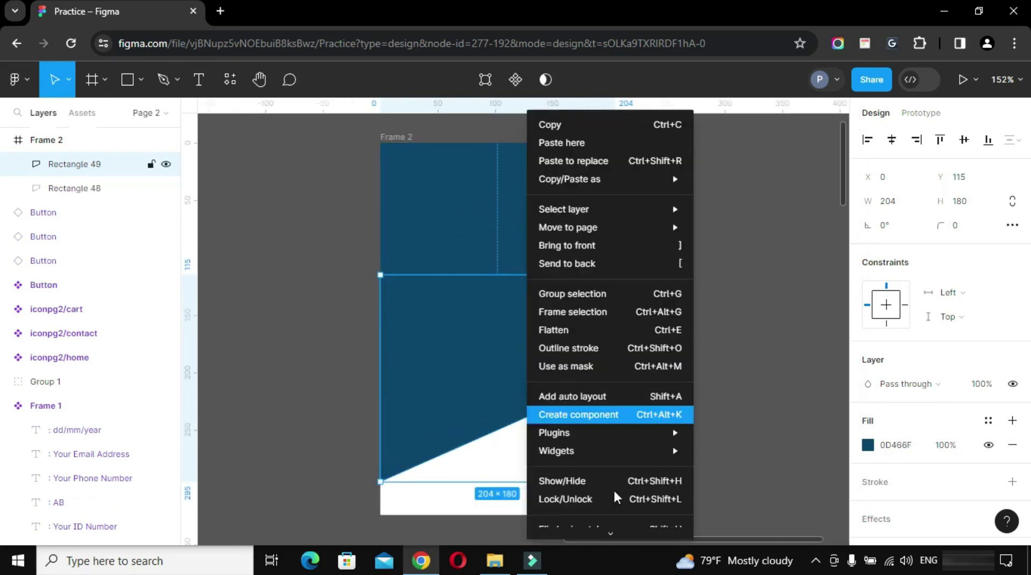
scroll(578, 472, down, 1)
click(598, 502)
right_click(567, 402)
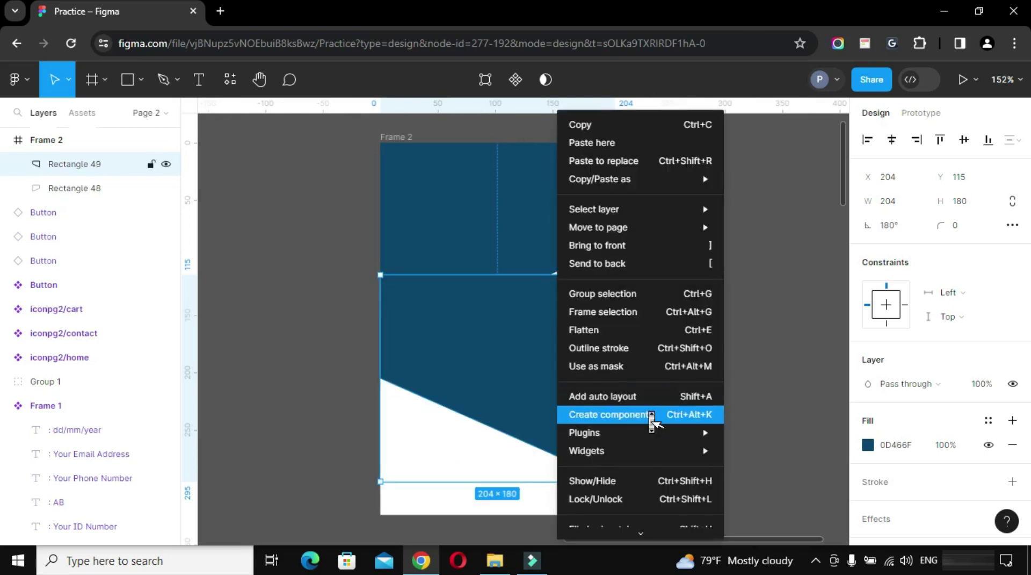
scroll(651, 430, down, 1)
click(608, 525)
scroll(596, 495, down, 2)
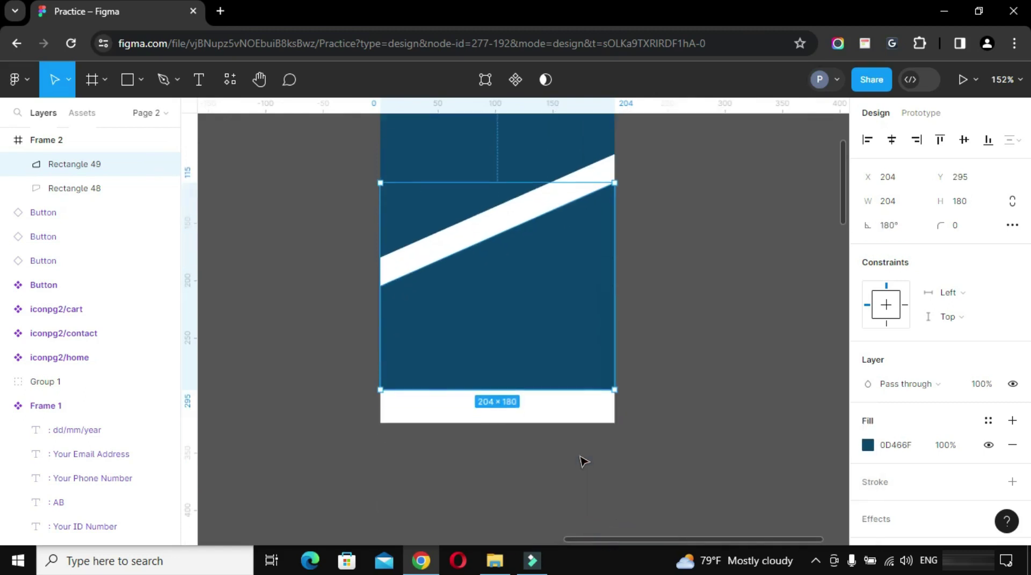
click(104, 81)
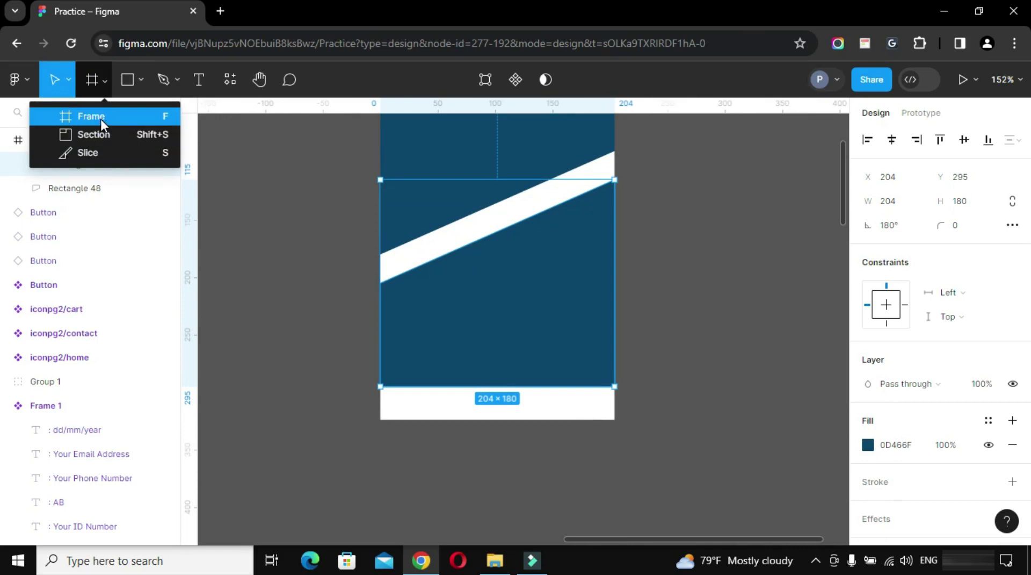
- Scale the copy to 0.5x, pull a corner up to slant it, and place it in Frame 2
click(68, 79)
click(84, 134)
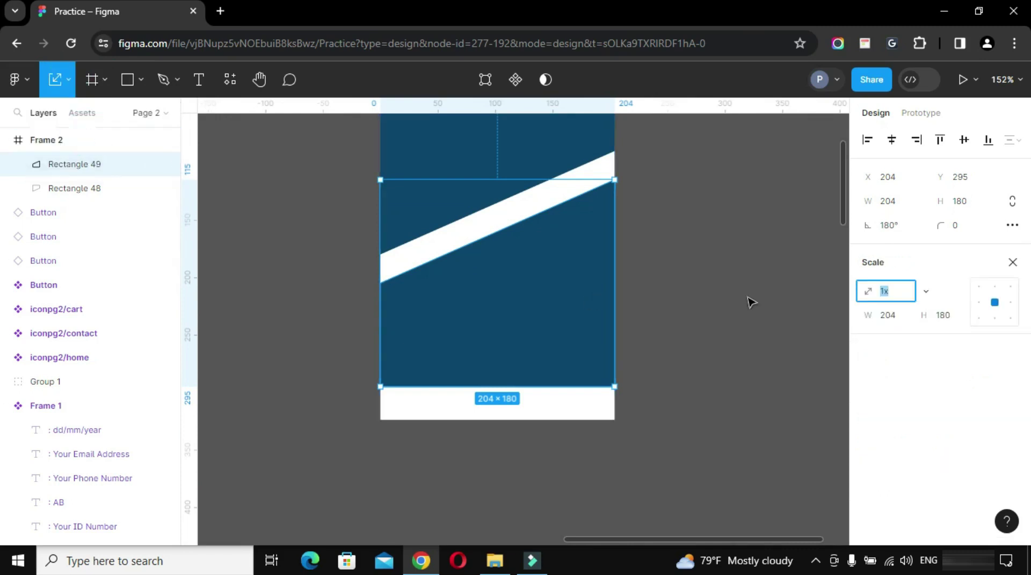
click(925, 293)
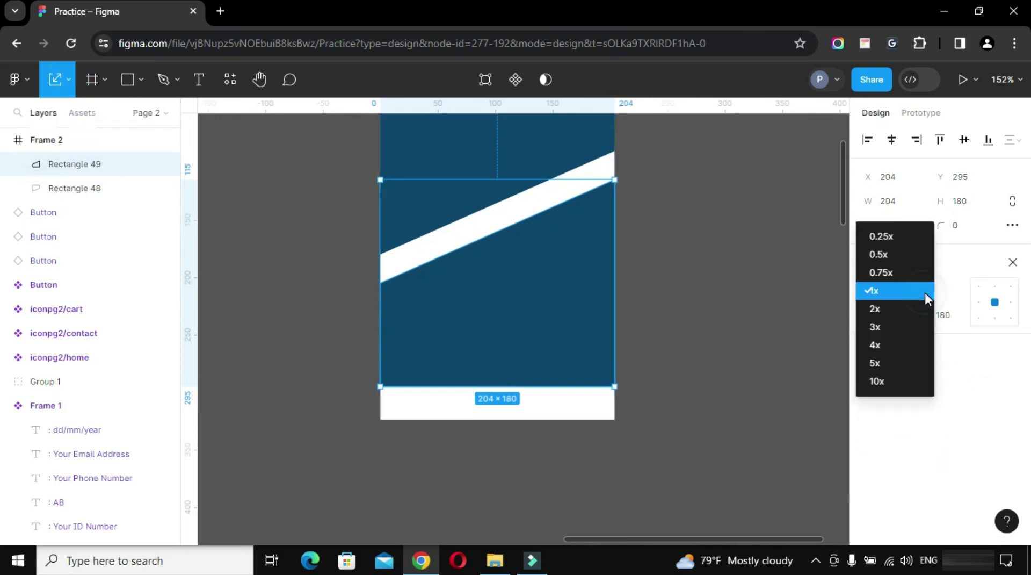
click(888, 256)
drag(490, 308, 546, 437)
double_click(614, 472)
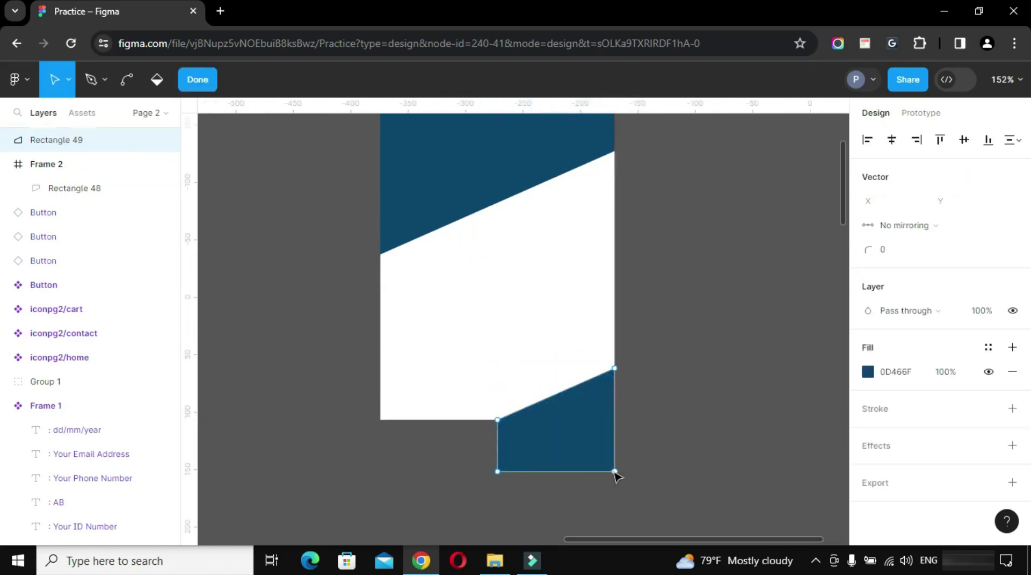
drag(615, 471, 614, 419)
drag(80, 143, 86, 177)
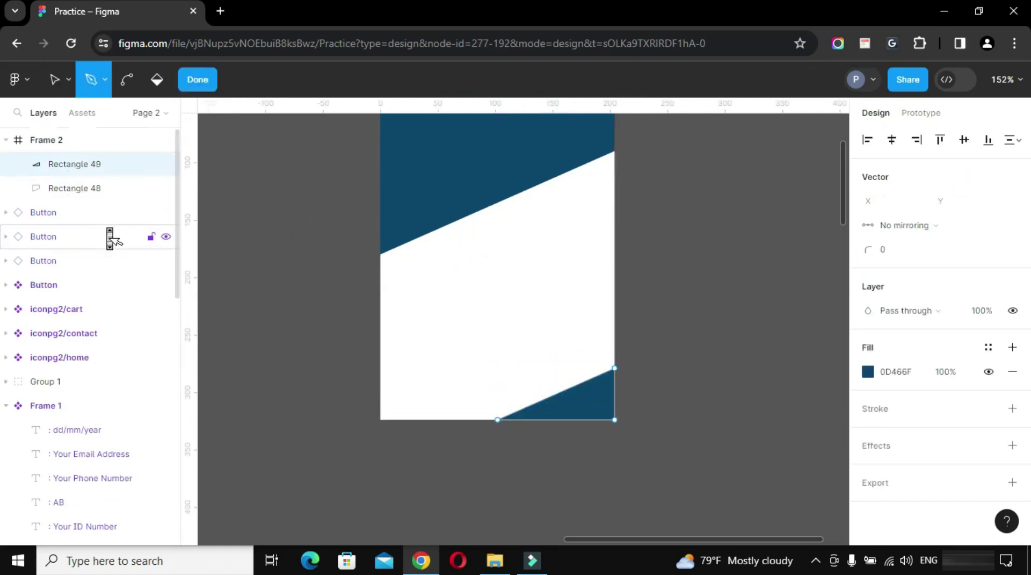
scroll(559, 426, up, 3)
key(Escape)
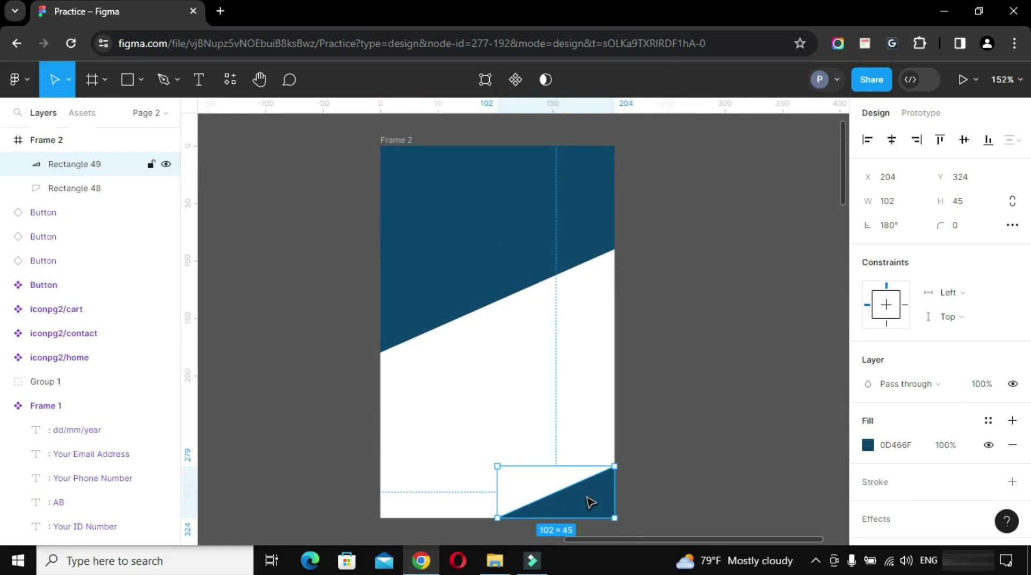
key(Escape)
click(142, 80)
- Draw a proportion-locked 96 × 96 circle centred horizontally in Frame 2 at Y 80
click(126, 171)
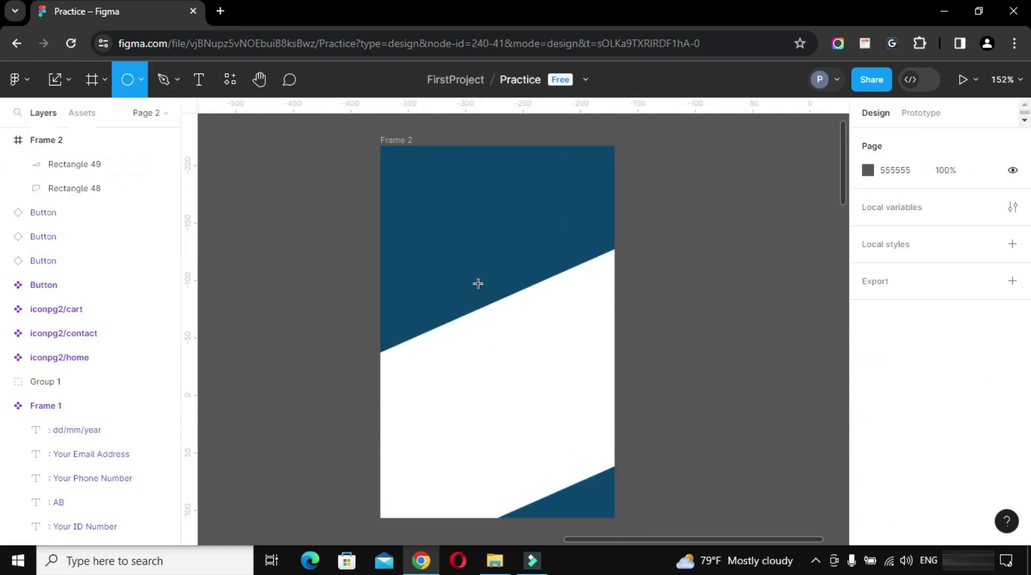
click(477, 279)
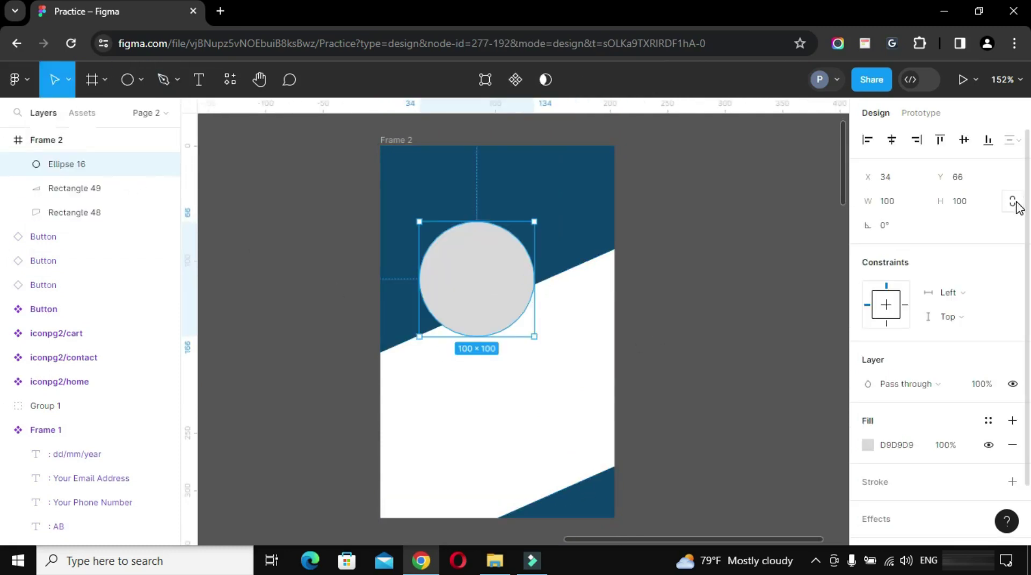
click(1012, 202)
click(887, 202)
text(96)
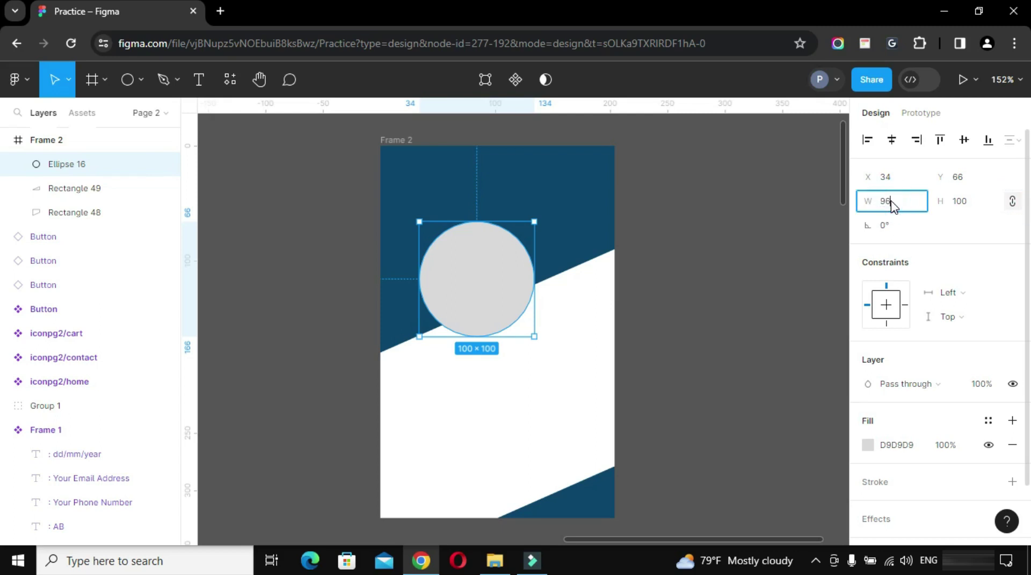
key(Return)
drag(472, 258, 496, 266)
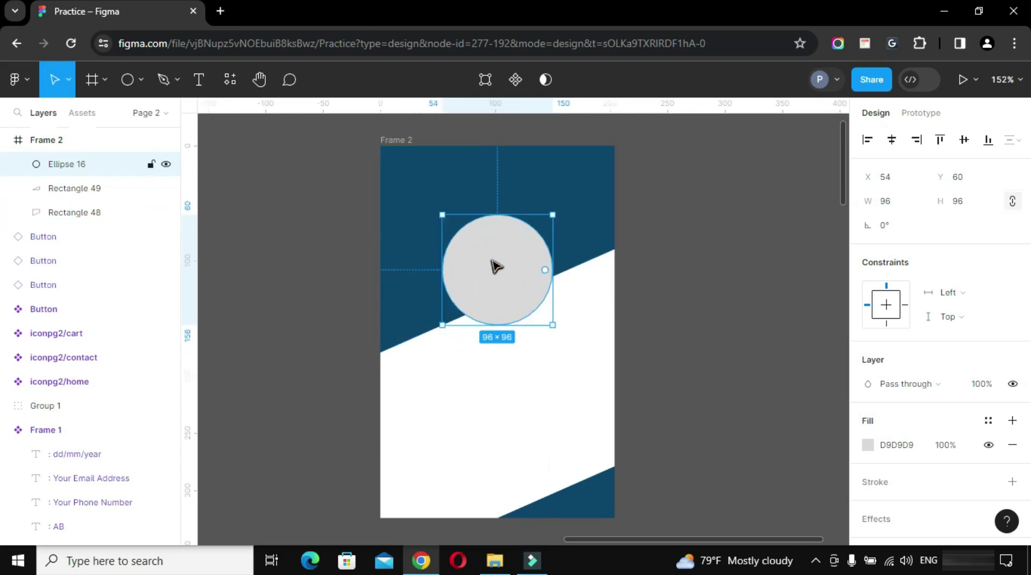
click(956, 178)
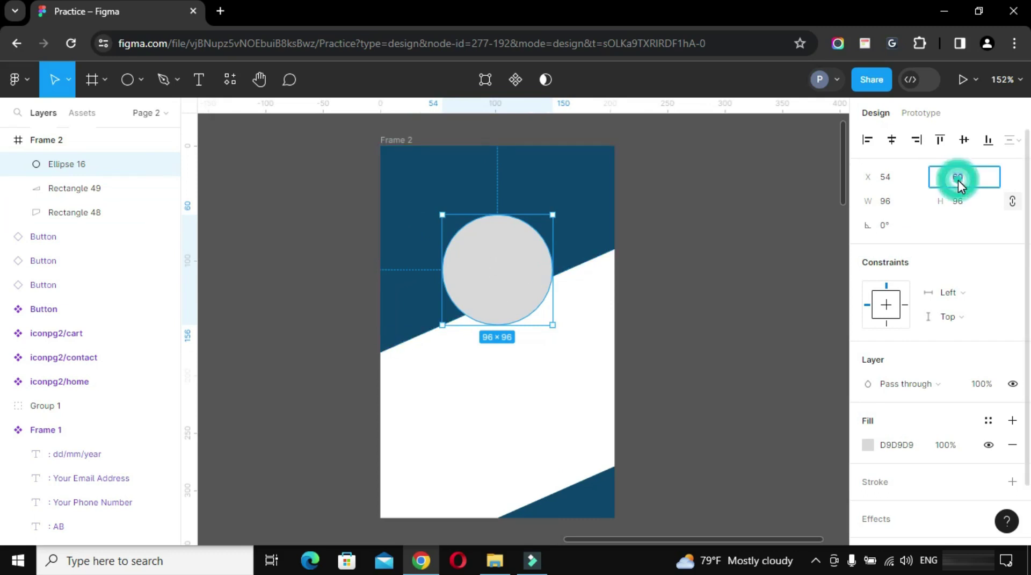
text(80)
key(Return)
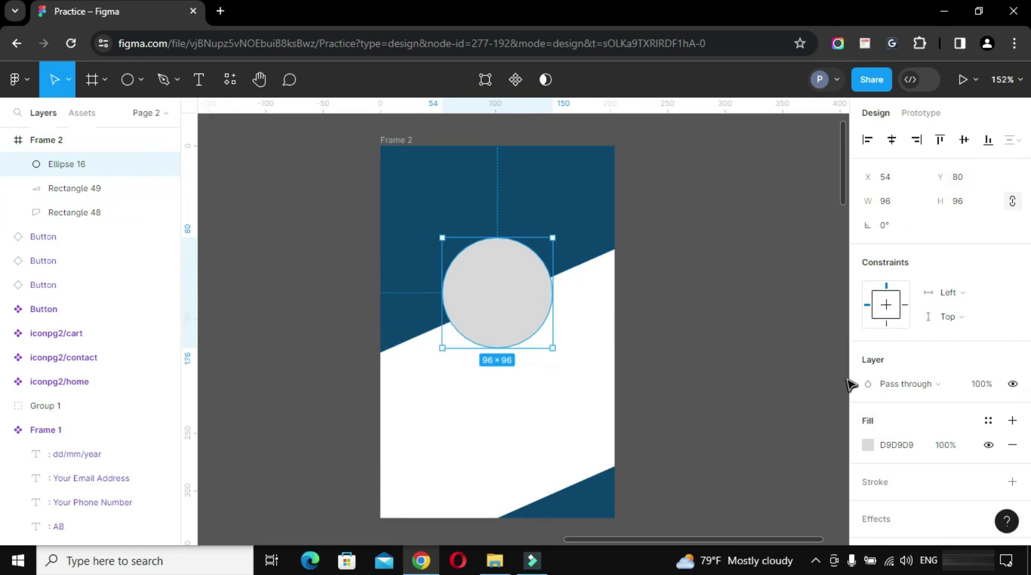
- Duplicate the circle in place and scale the copy to 88 × 88
key(ctrl+d)
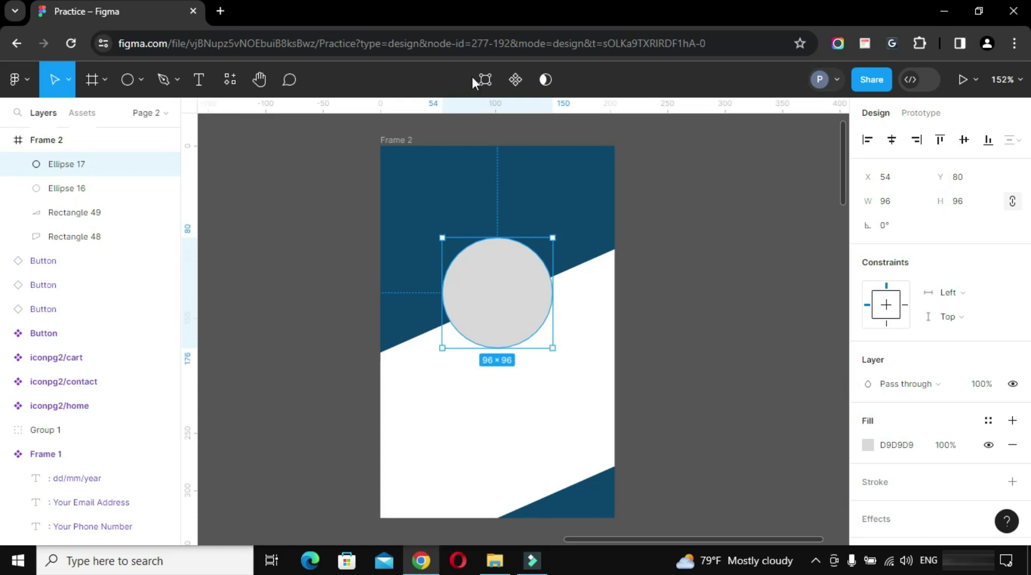
click(68, 80)
click(59, 134)
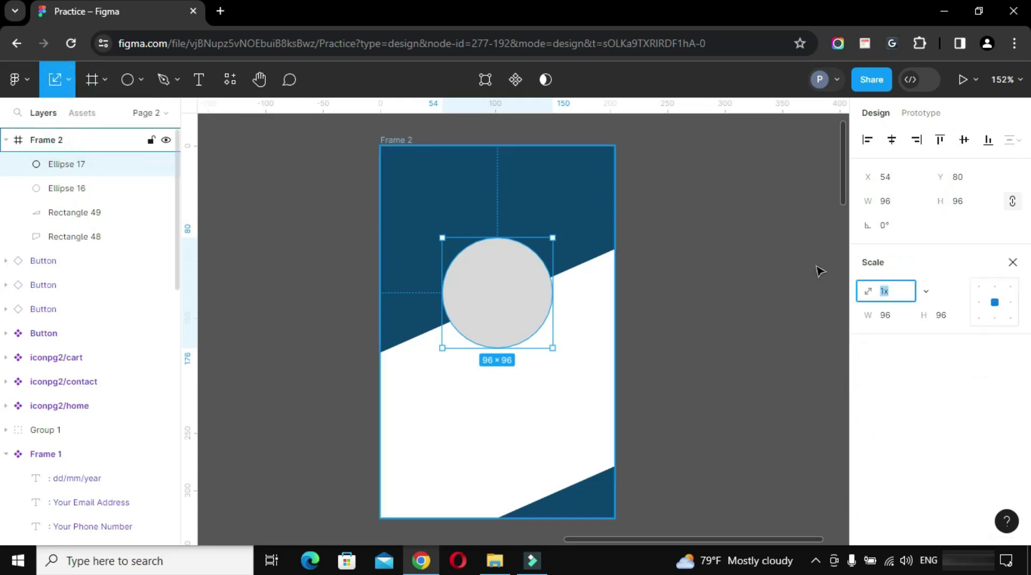
click(887, 319)
text(88)
key(Return)
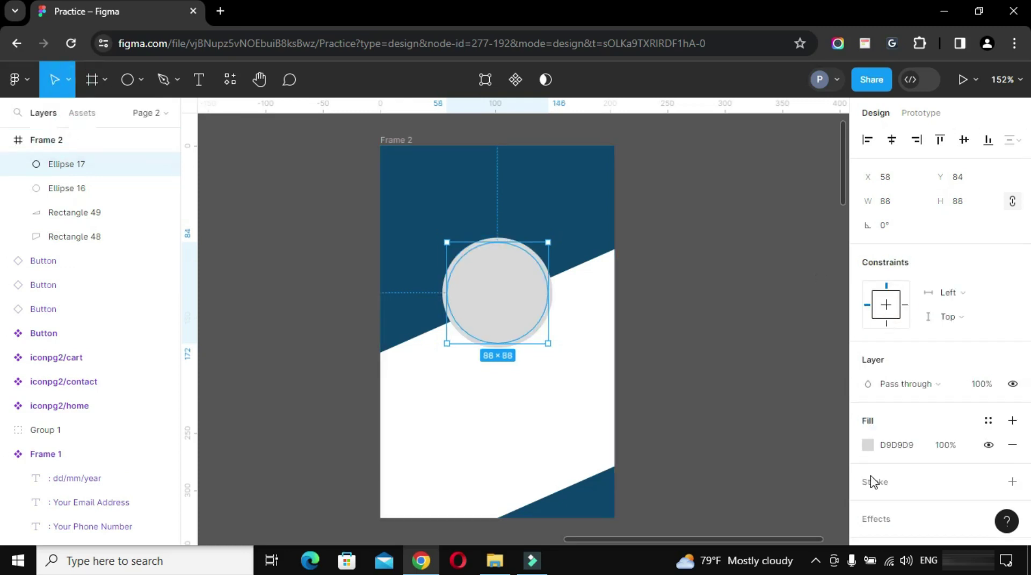
- Remove the inner circle's fill and give it a 2 px 0D466F stroke
click(868, 446)
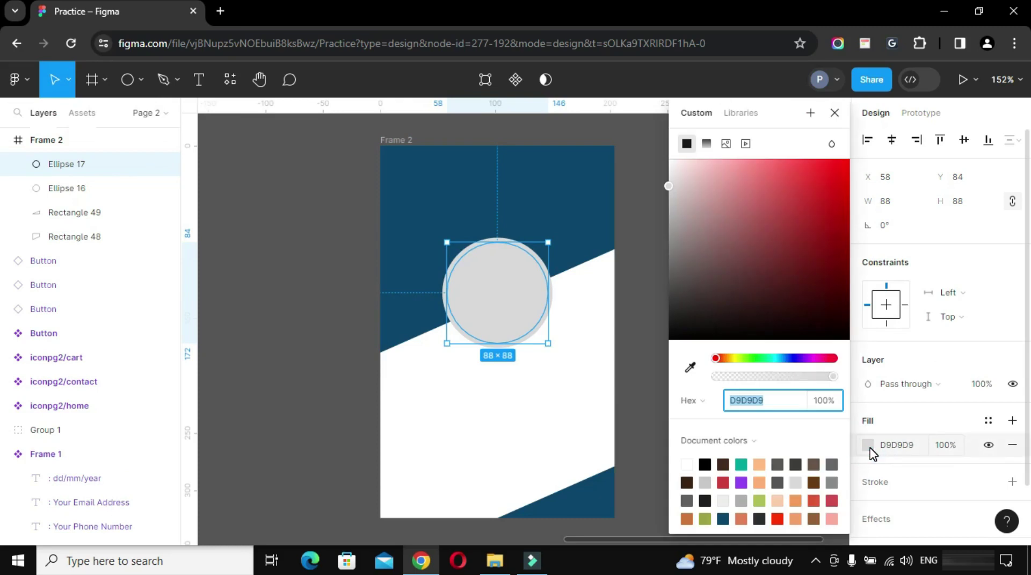
click(870, 446)
click(1013, 445)
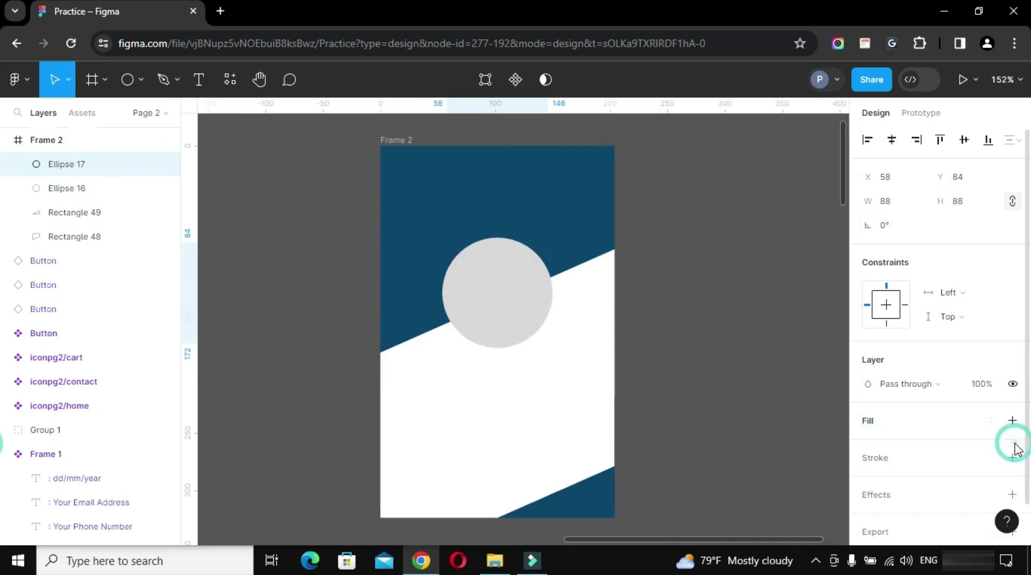
click(1012, 457)
click(868, 481)
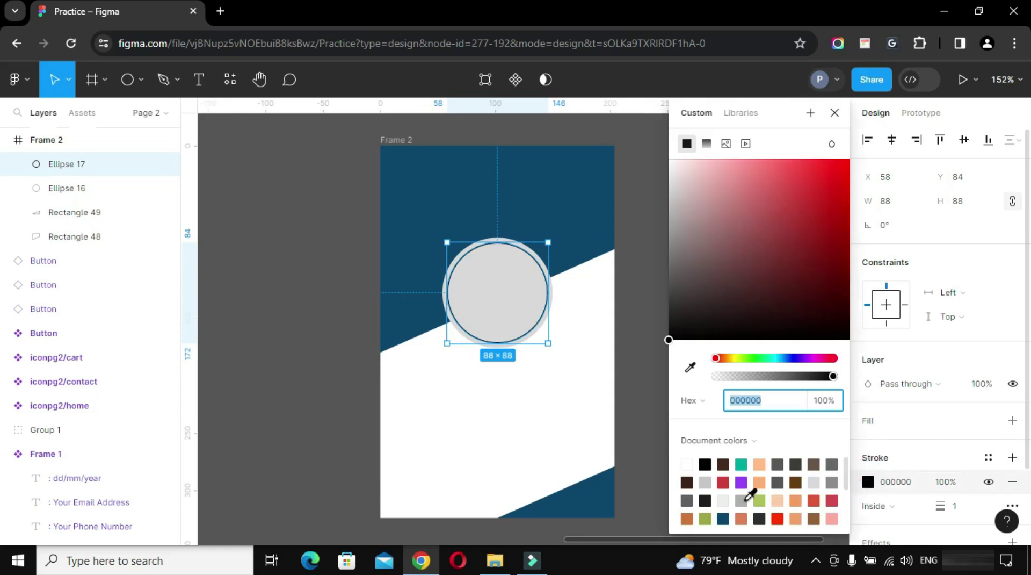
click(724, 518)
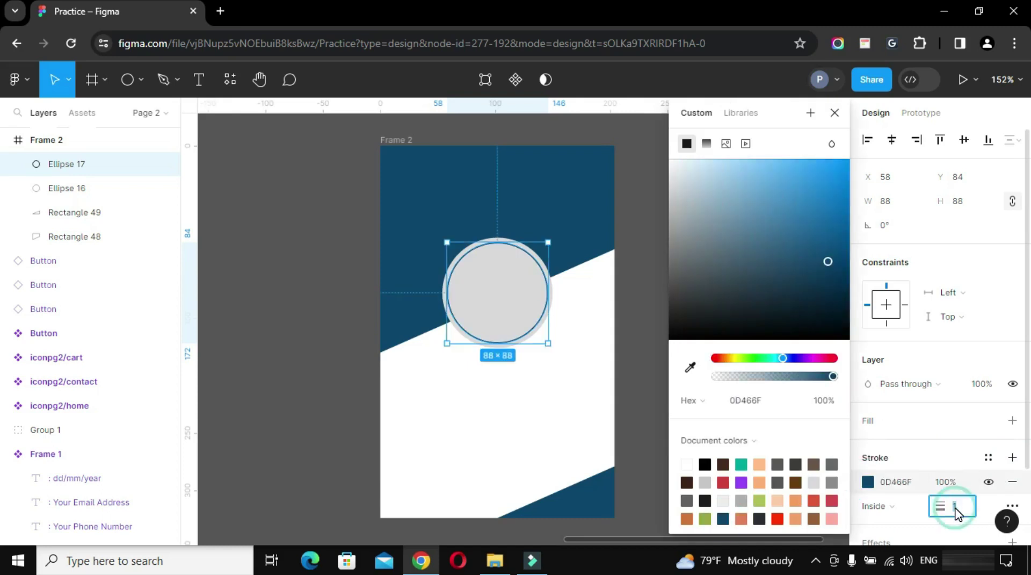
drag(955, 513, 959, 513)
key(Escape)
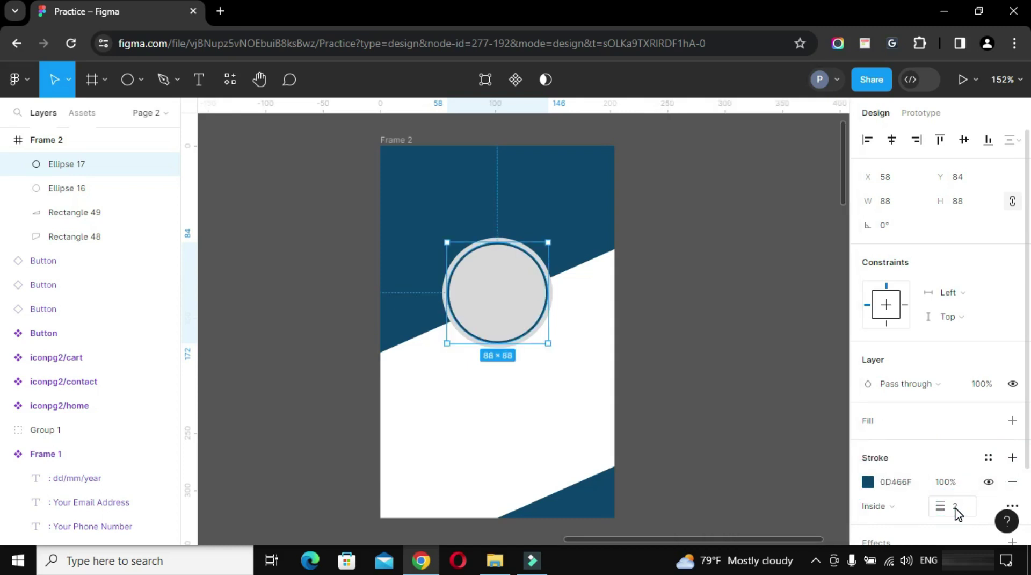
- Fill the larger circle white and place a copy of it above
click(102, 194)
click(863, 454)
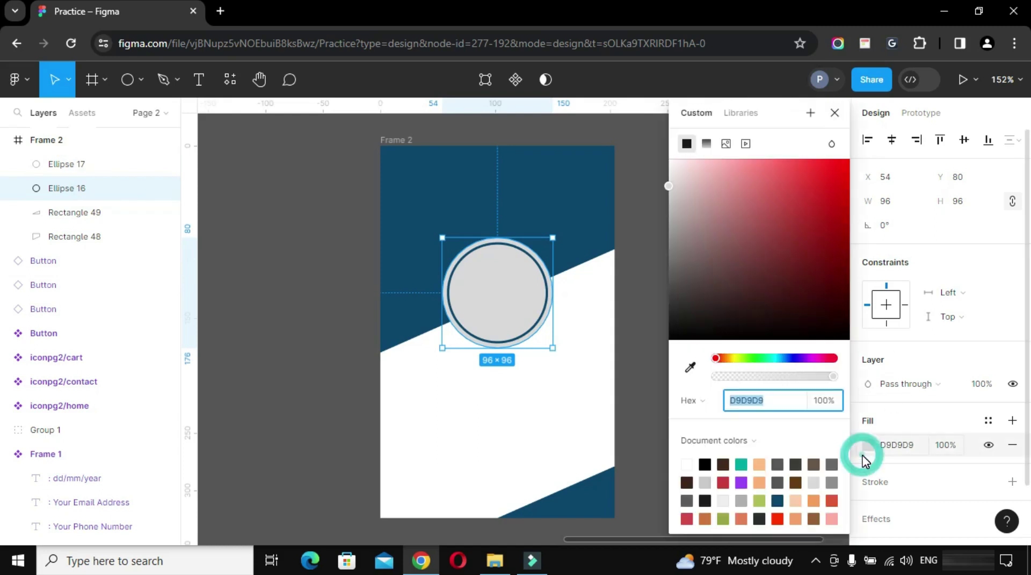
click(687, 464)
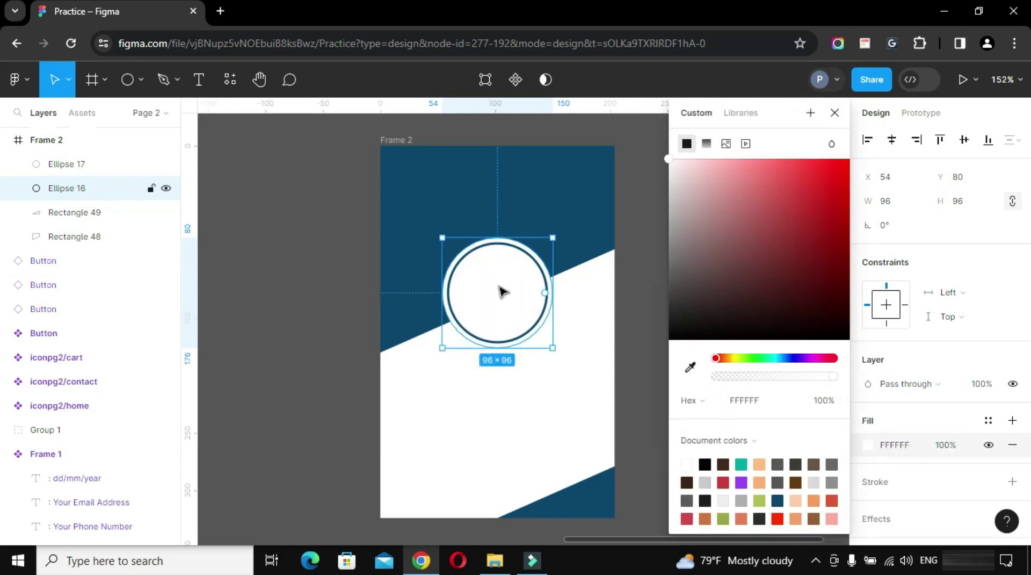
drag(505, 297, 500, 234)
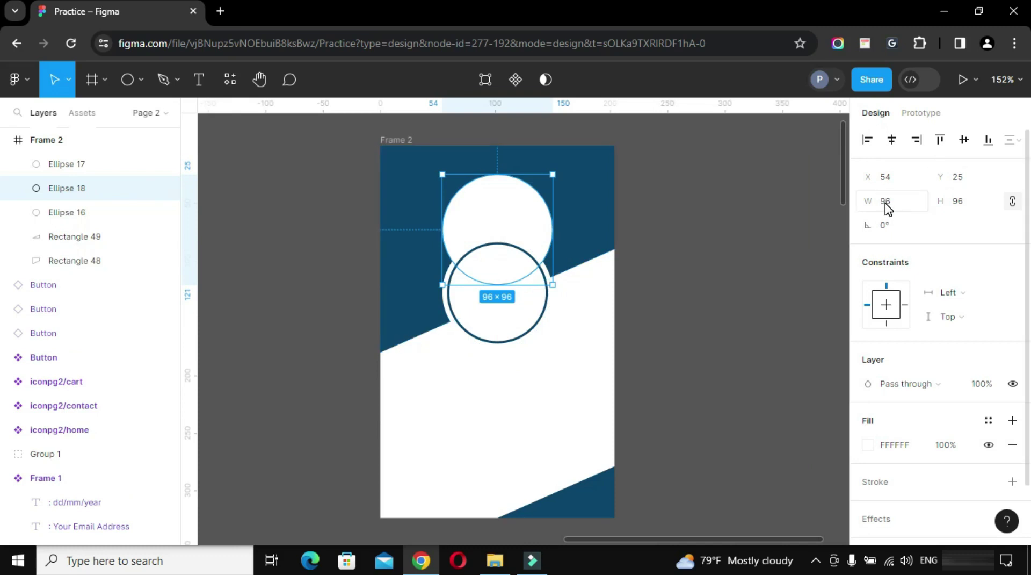
- Scale the circle copy to 32 × 32 and move it up to Y 14
click(68, 80)
click(67, 136)
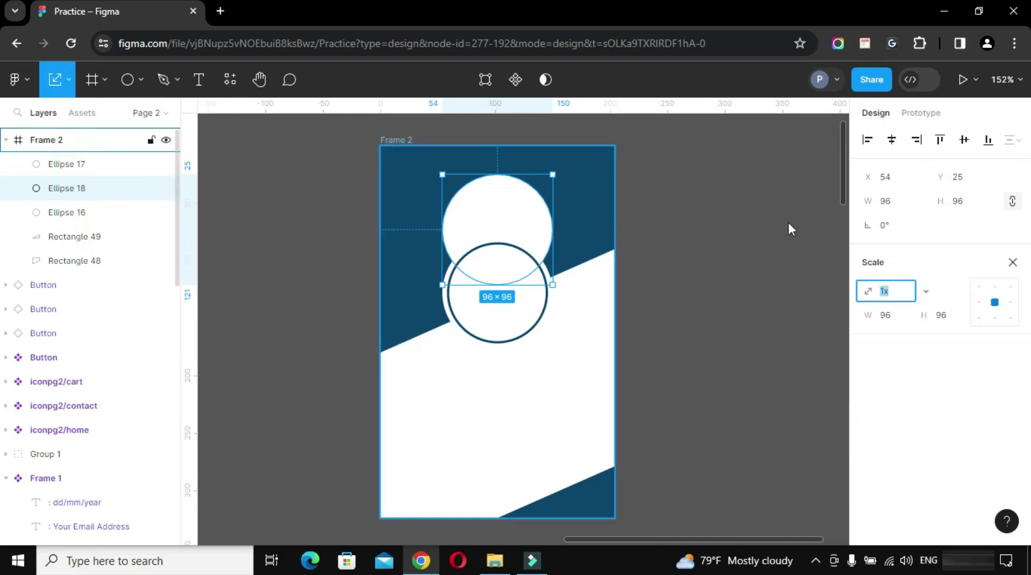
click(885, 315)
text(32)
key(Return)
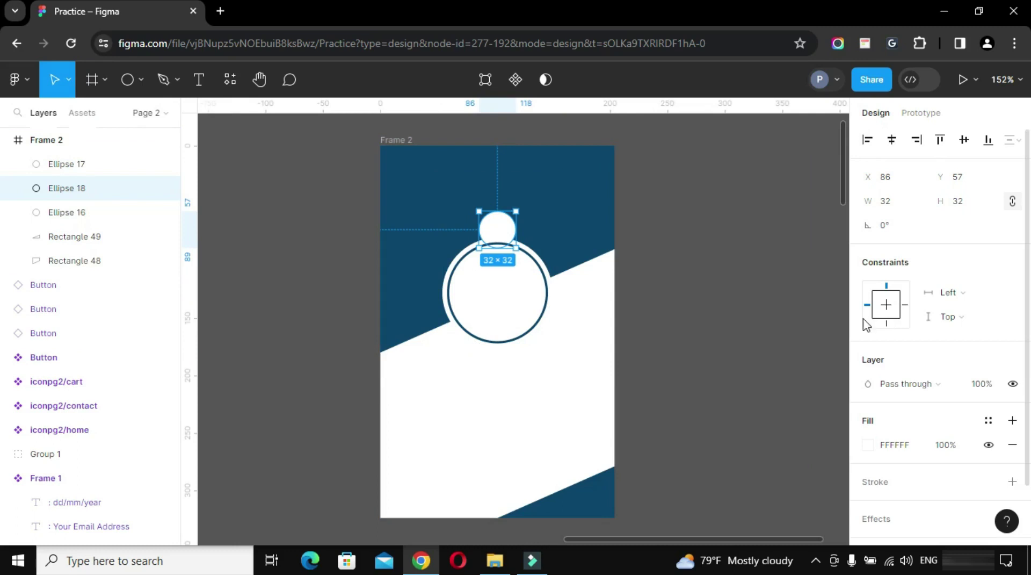
click(955, 178)
text(14)
key(Return)
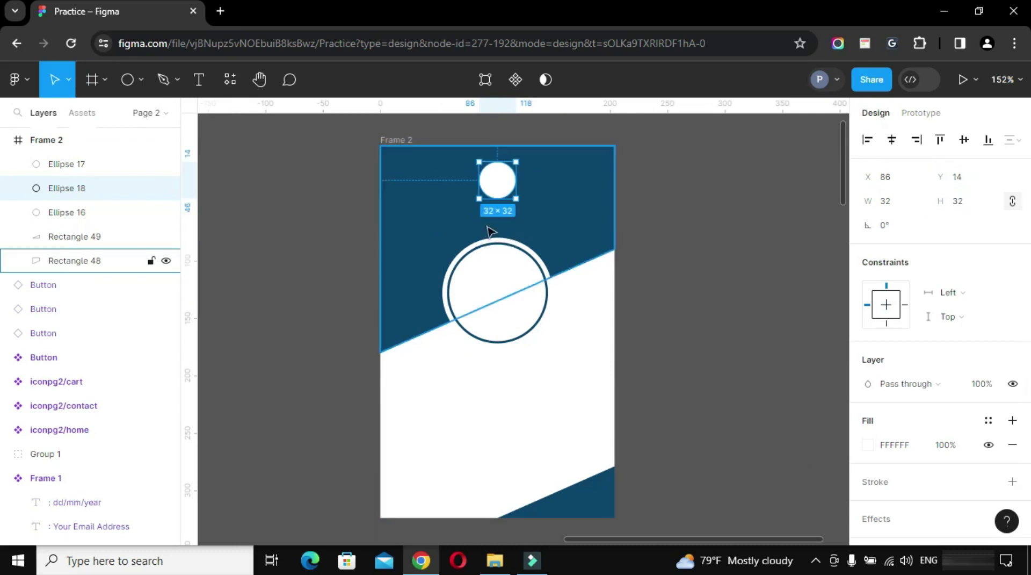
- Add a logo text box on the blue area set in Archivo Bold
click(199, 79)
click(410, 224)
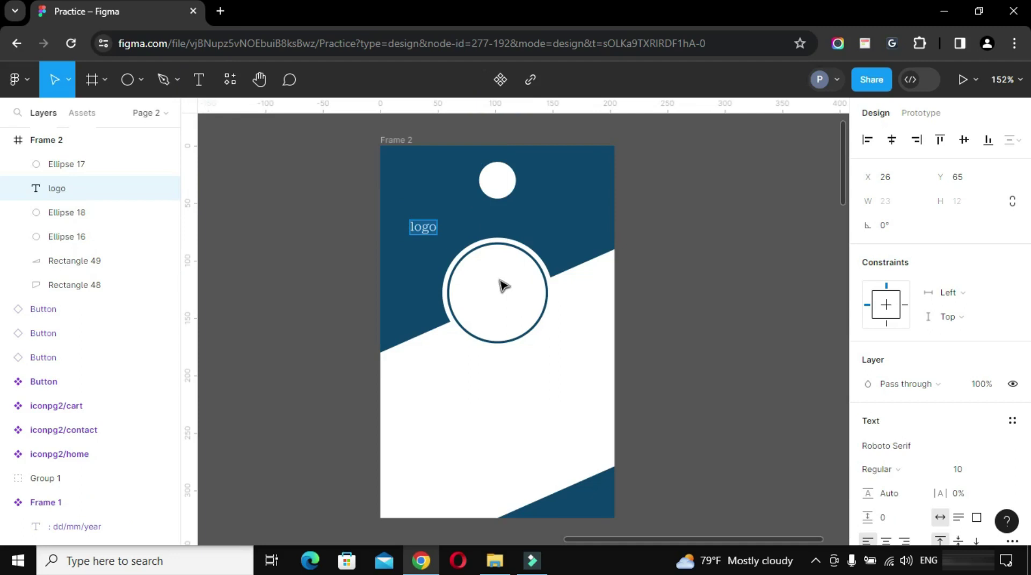
scroll(879, 460, down, 2)
click(907, 404)
text(archivo)
key(Return)
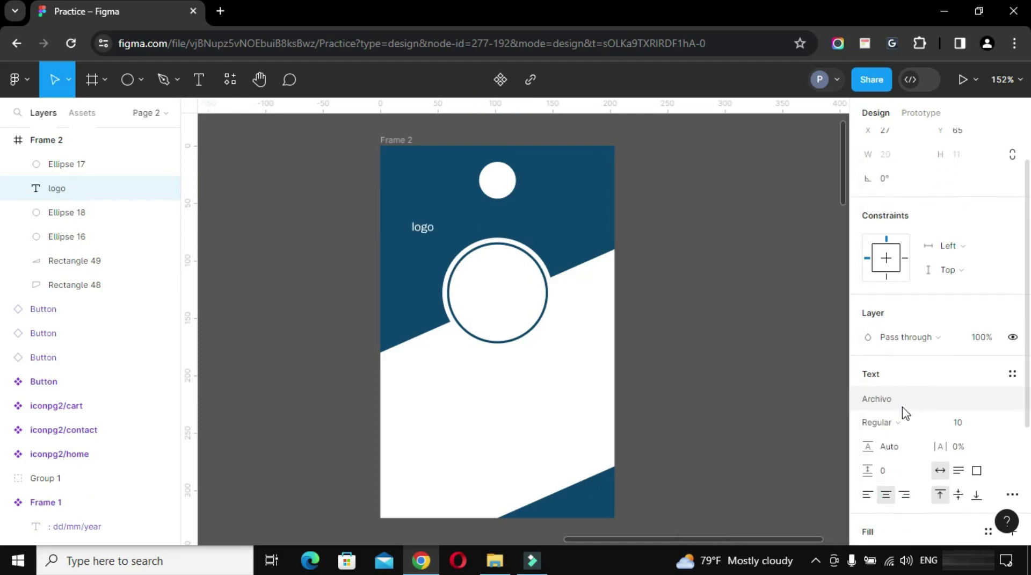
click(891, 422)
click(902, 281)
key(Escape)
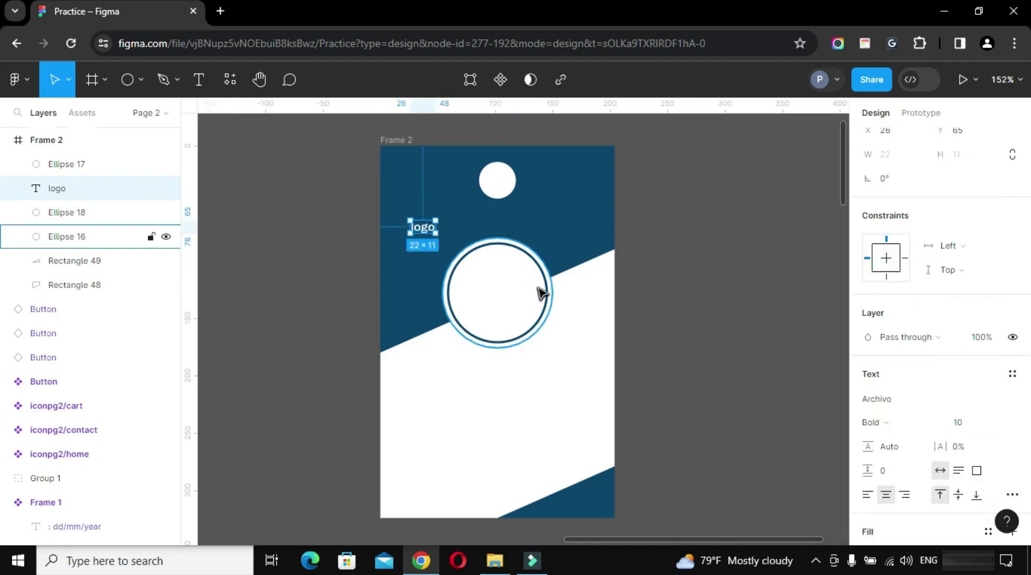
- Colour the logo text red FF3000, move it into the small circle, and start a new text layer
scroll(892, 418, down, 3)
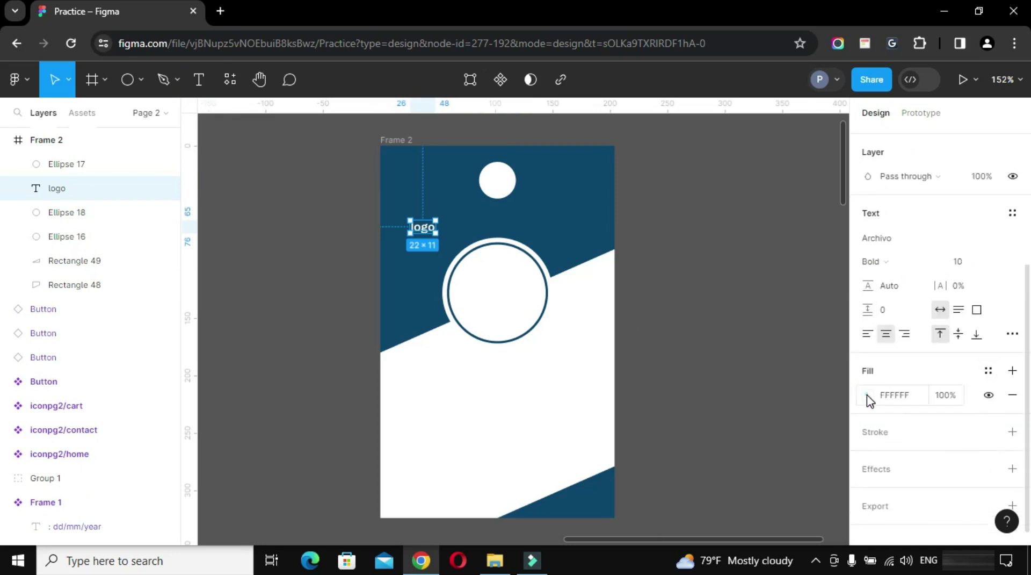
click(868, 395)
click(778, 519)
key(Escape)
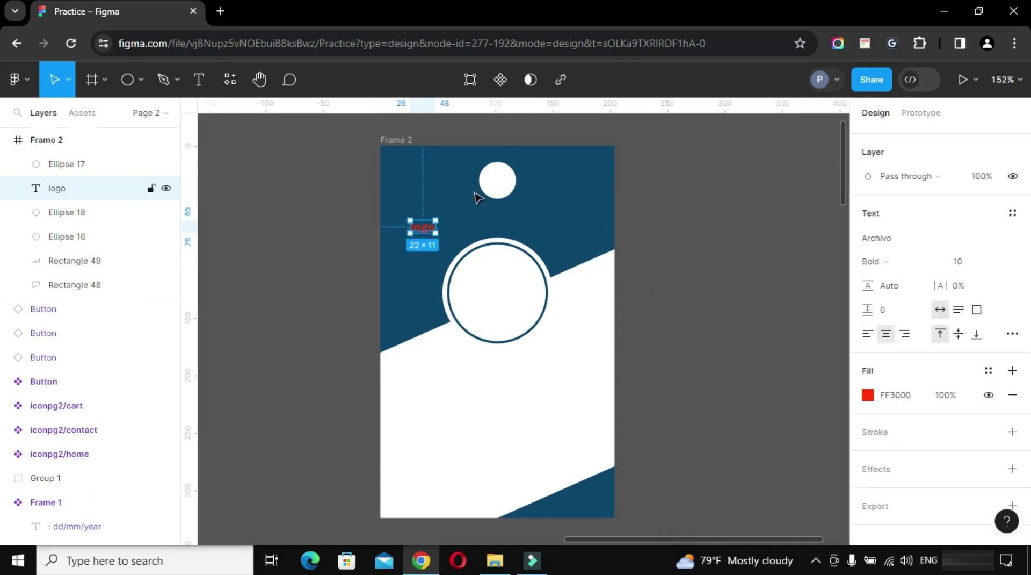
drag(423, 227, 497, 181)
key(t)
click(452, 222)
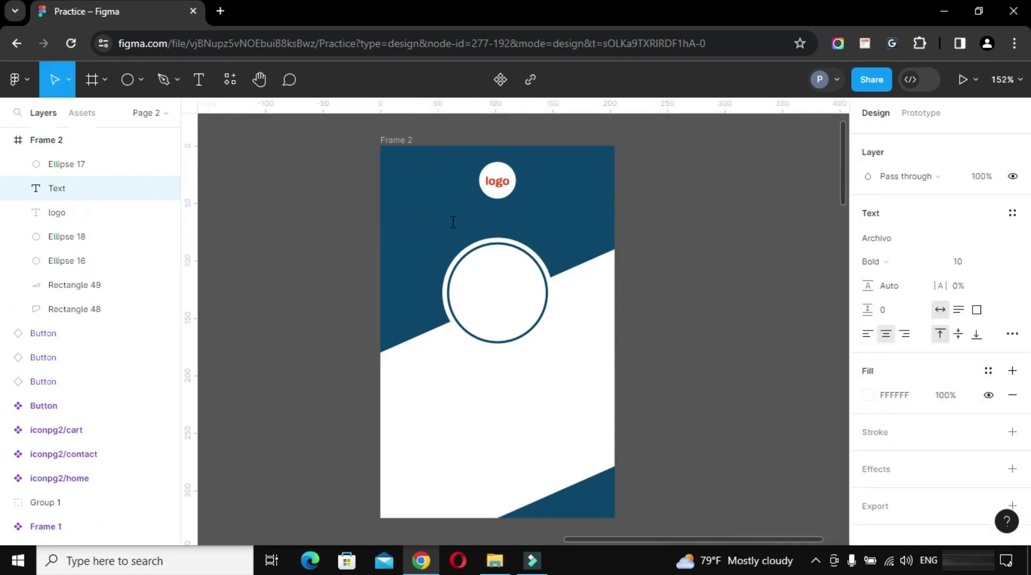
- Set the Company Name heading to size 16 at Y 54 and centre it on the card
key(Escape)
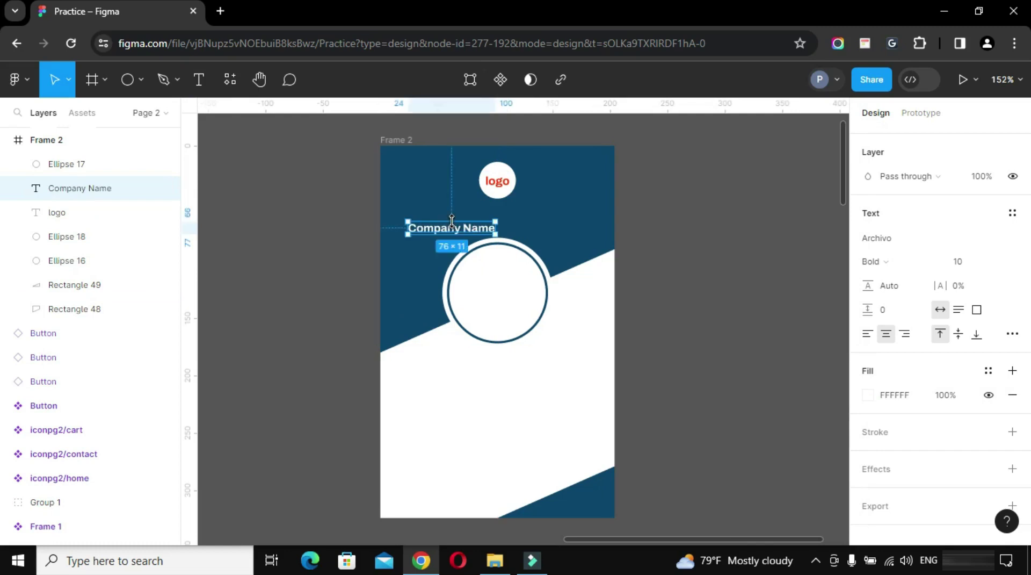
click(958, 263)
text(16)
key(Return)
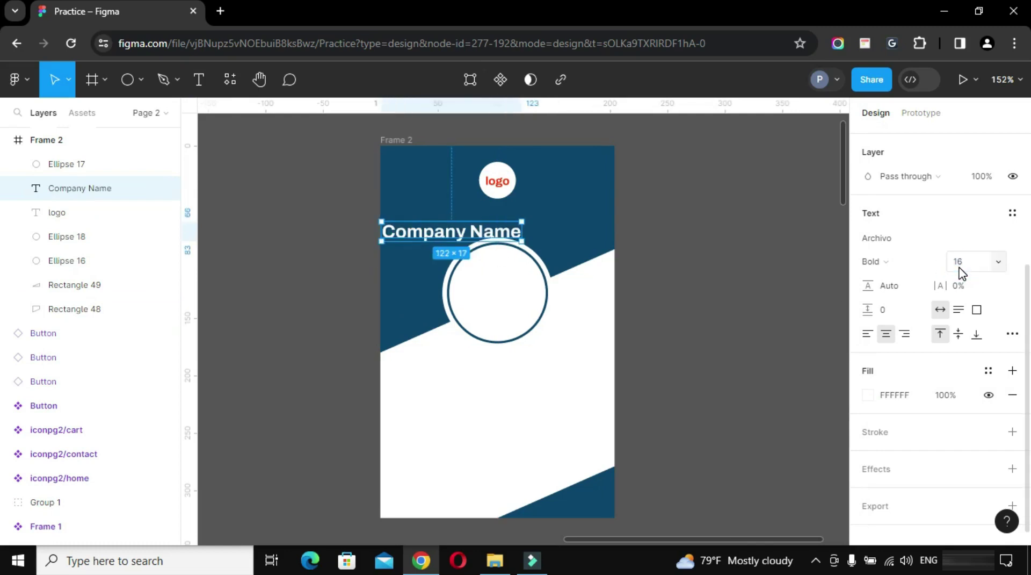
scroll(907, 212, up, 4)
click(958, 178)
text(54)
key(Return)
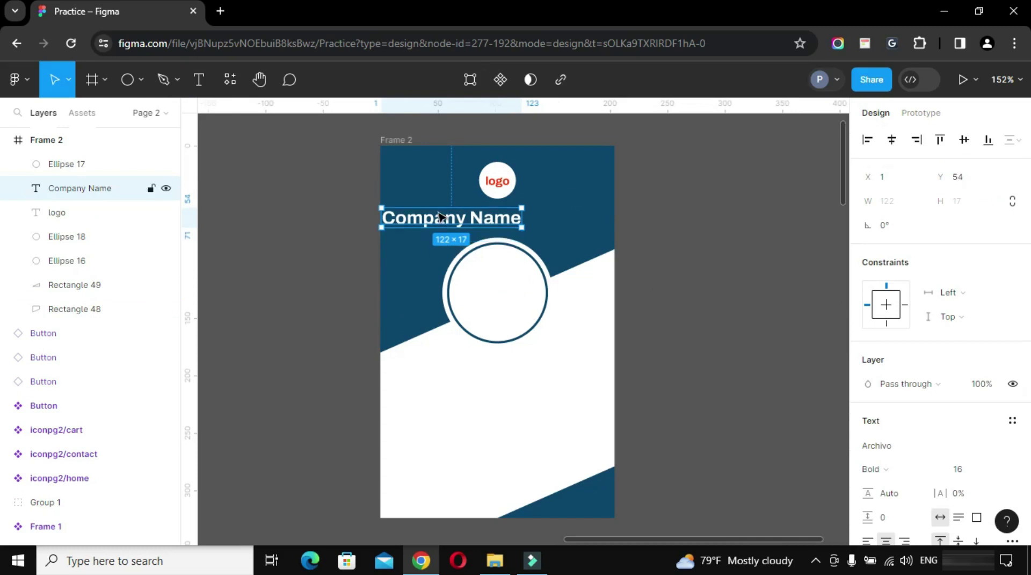
drag(444, 221, 489, 222)
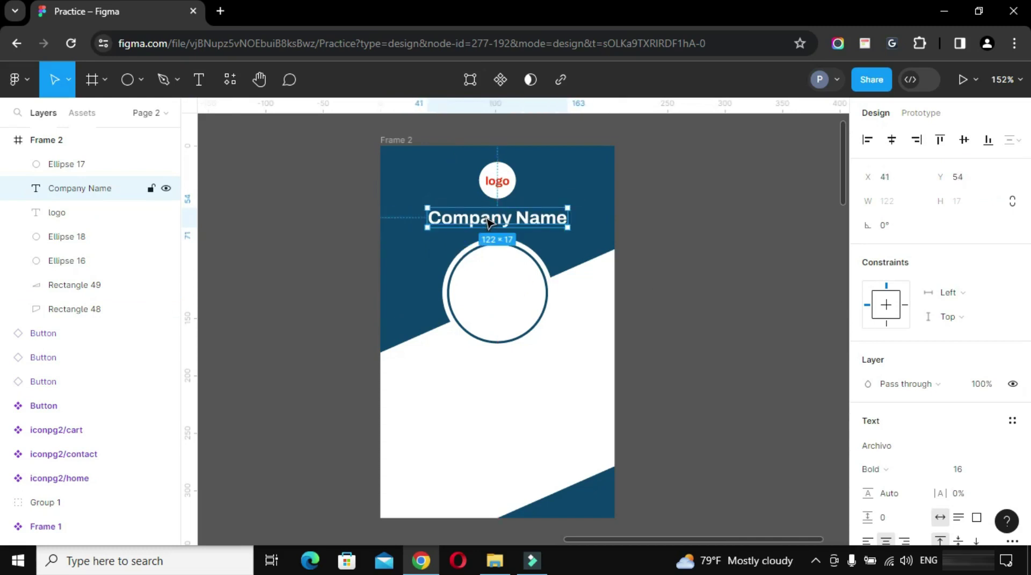
- Copy the heading below the circle, sized 18 with grey 676767 fill
alt+drag(542, 223, 540, 369)
click(956, 469)
text(18)
key(Return)
scroll(960, 477, down, 3)
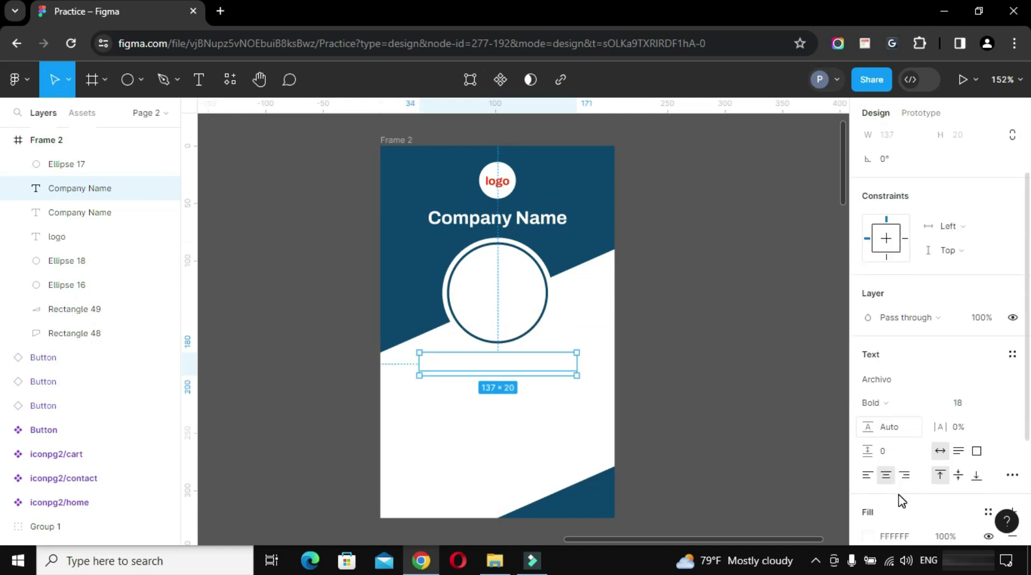
click(868, 450)
click(831, 464)
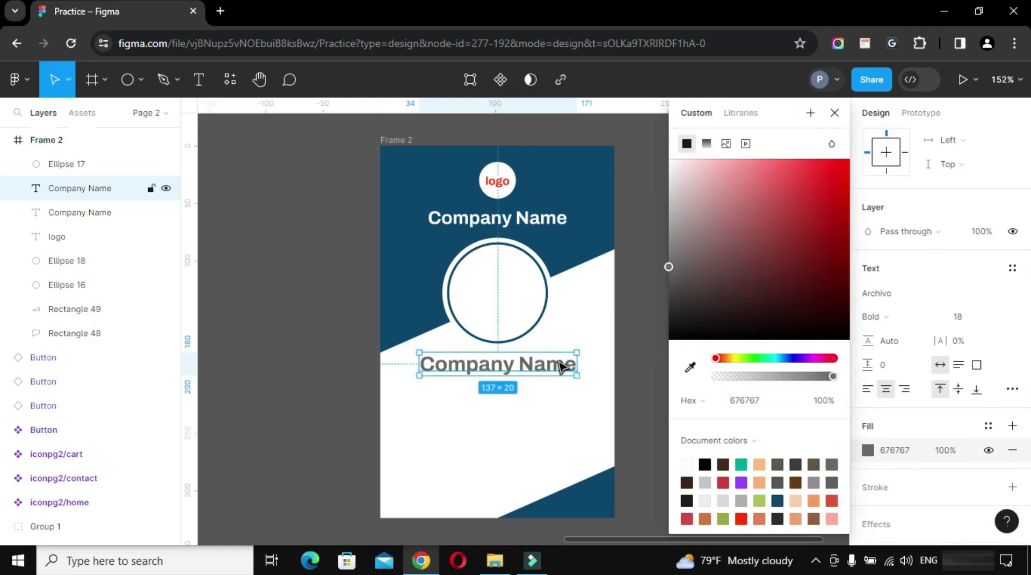
click(561, 367)
scroll(962, 180, up, 3)
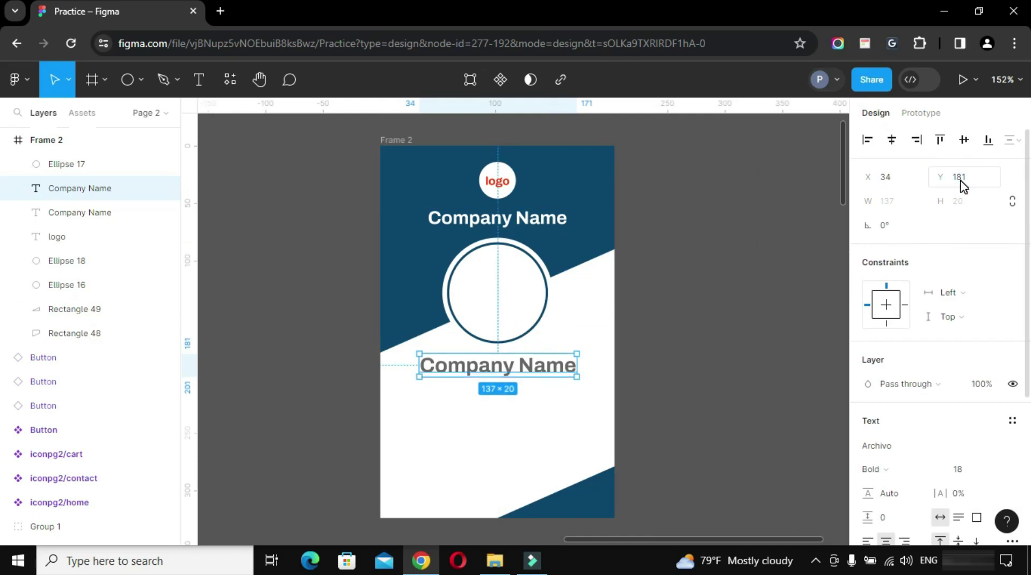
- Change the copied text to read 'Your Name'
double_click(549, 366)
double_click(459, 365)
text(Your)
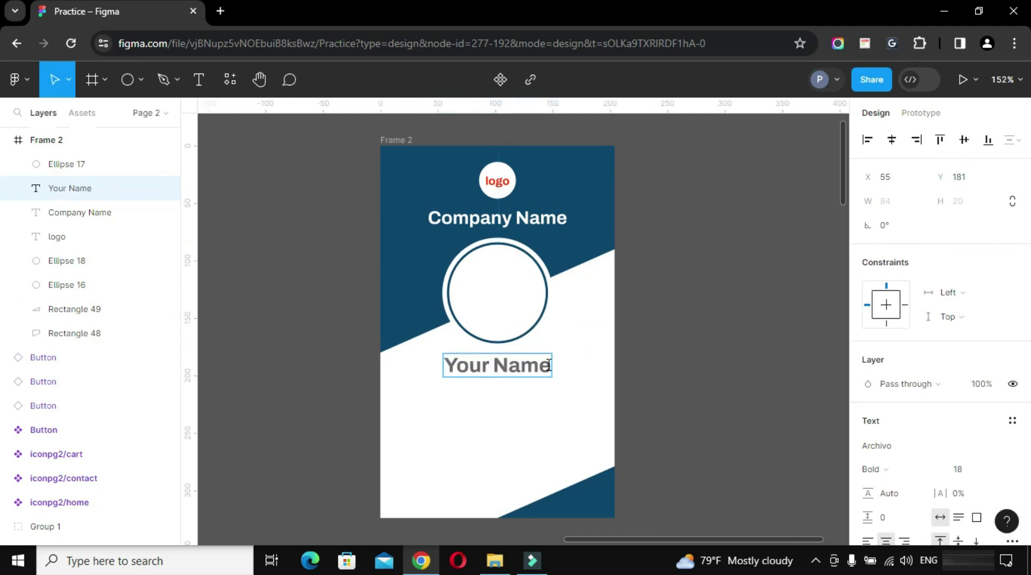
key(Escape)
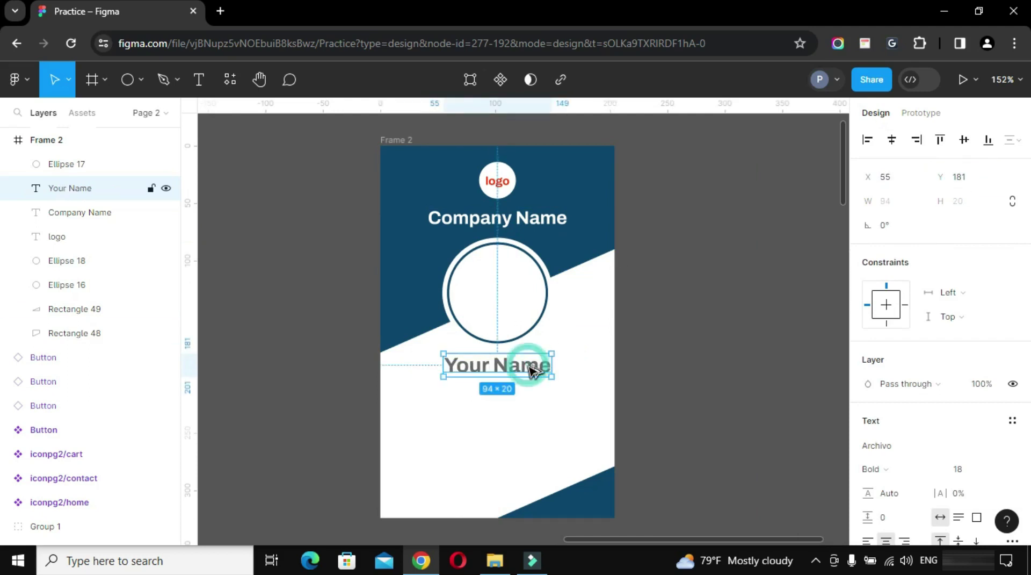
- Duplicate Your Name below itself as 'Designation' at size 12, Regular weight
drag(532, 370, 532, 392)
key(Return)
text(Designation)
double_click(529, 392)
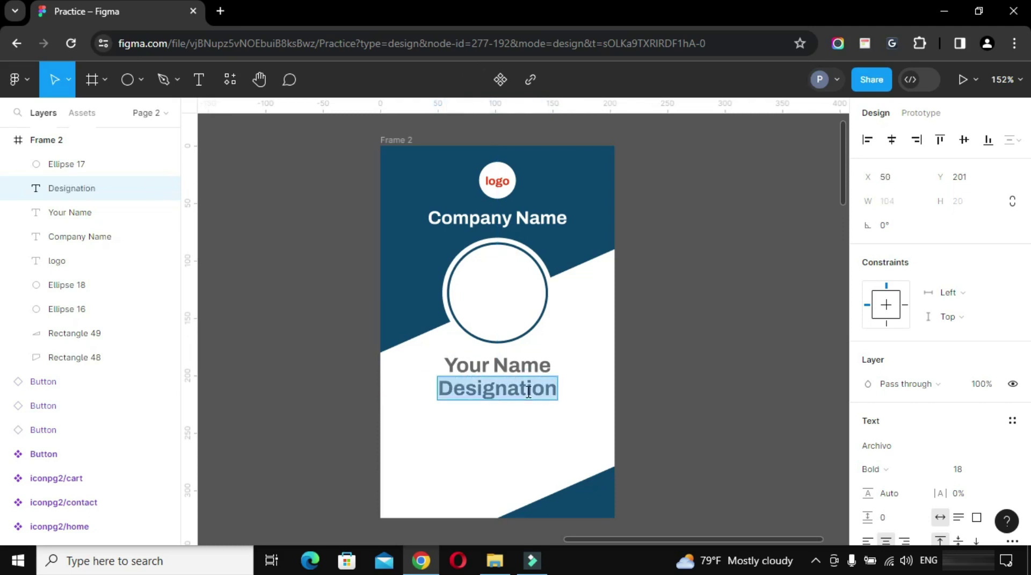
click(958, 469)
text(12)
key(Return)
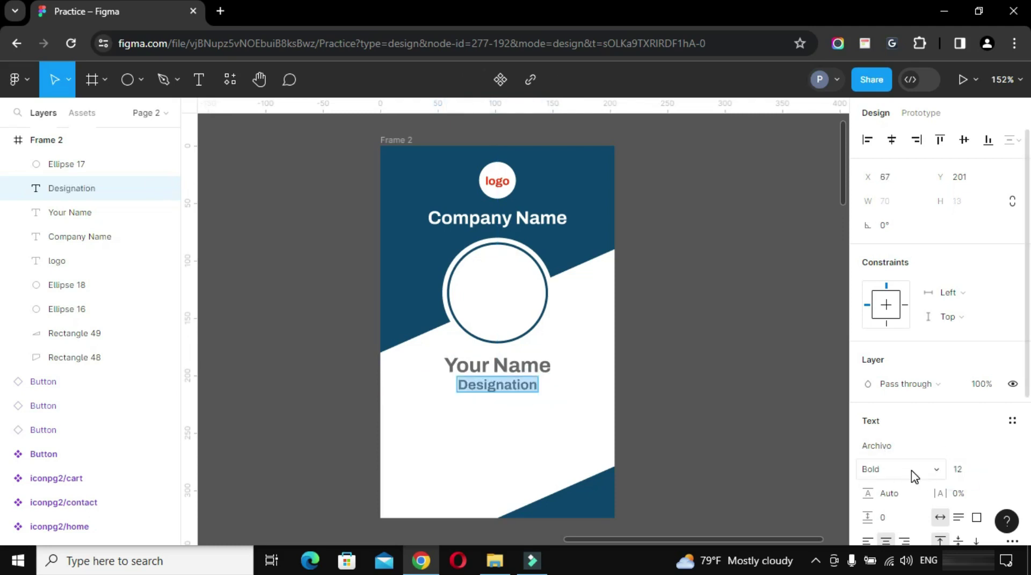
click(915, 476)
click(905, 229)
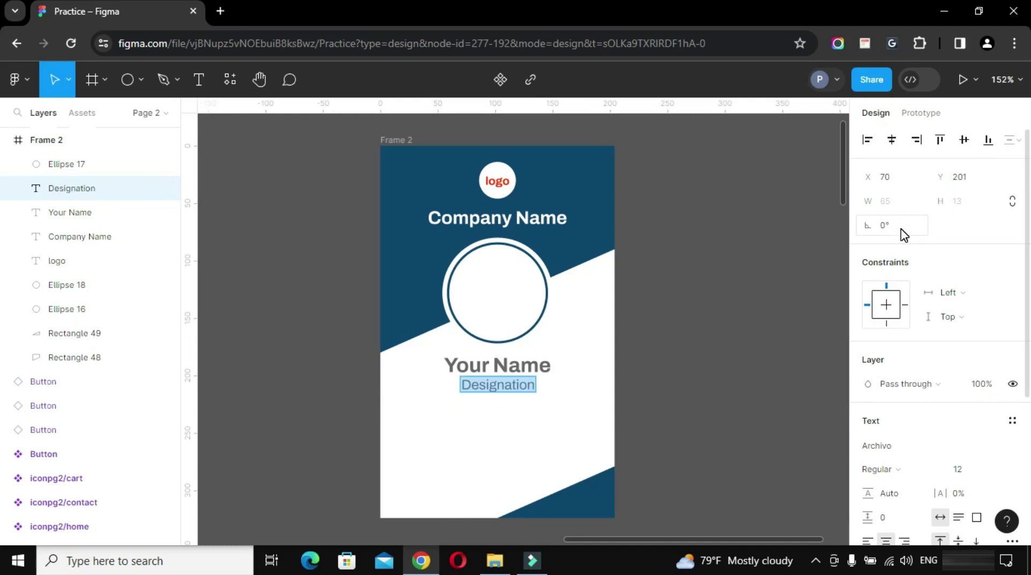
key(Escape)
key(t)
click(408, 429)
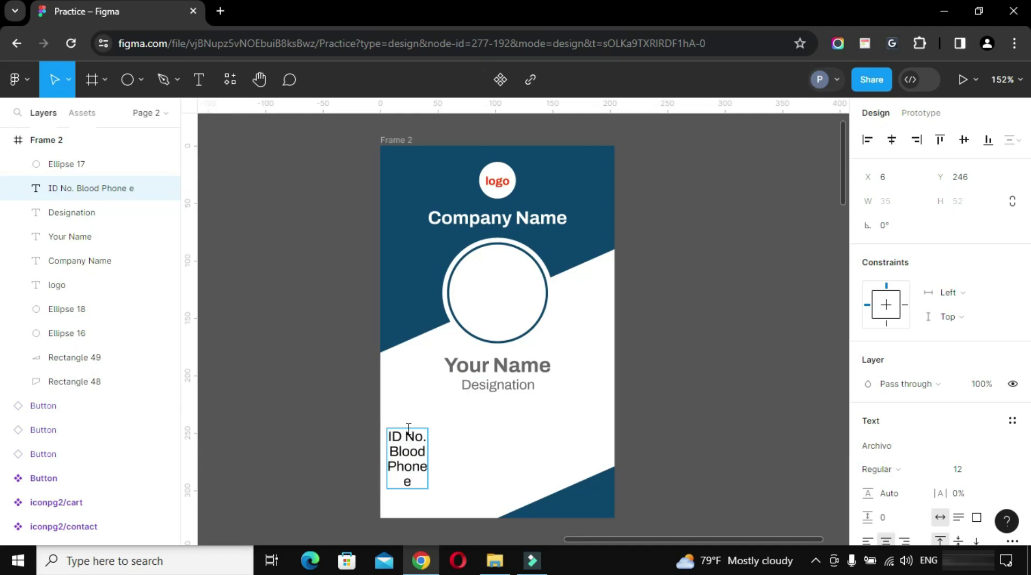
- Type the labels 'ID No. Blood Phone Email Join', left-aligned at size 10
text(ID No. Blood Phone Email Joi)
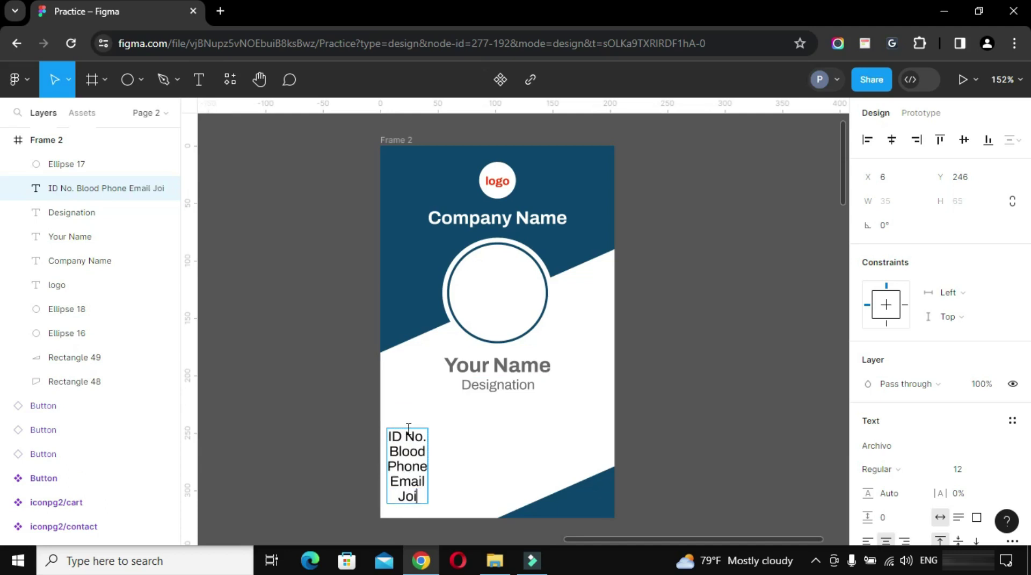
text(n)
key(ctrl+a)
scroll(913, 429, down, 2)
click(867, 474)
click(958, 403)
text(10)
key(Return)
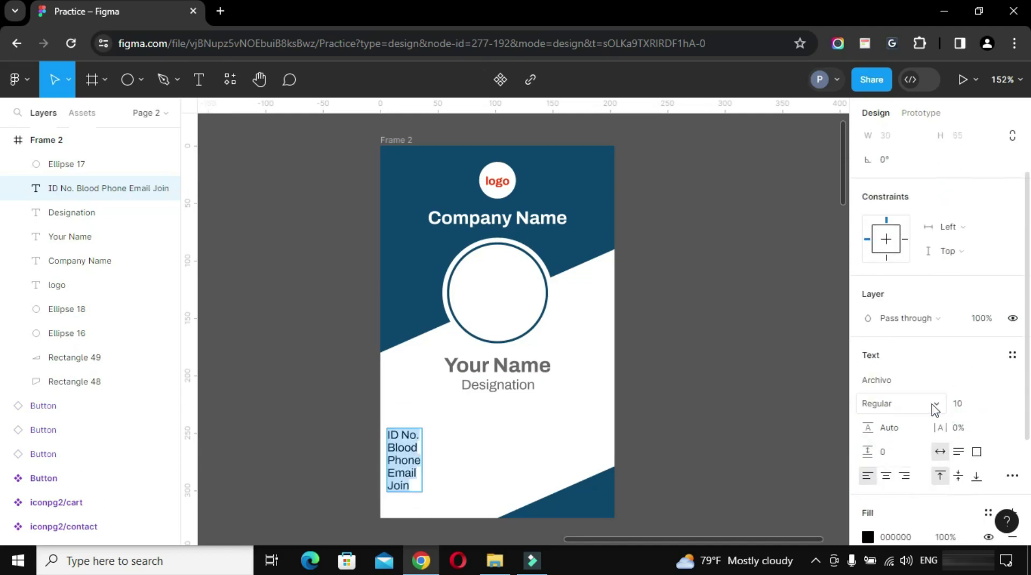
- Give the labels the Roboto Serif font and a grey text colour
click(889, 380)
text(roboto)
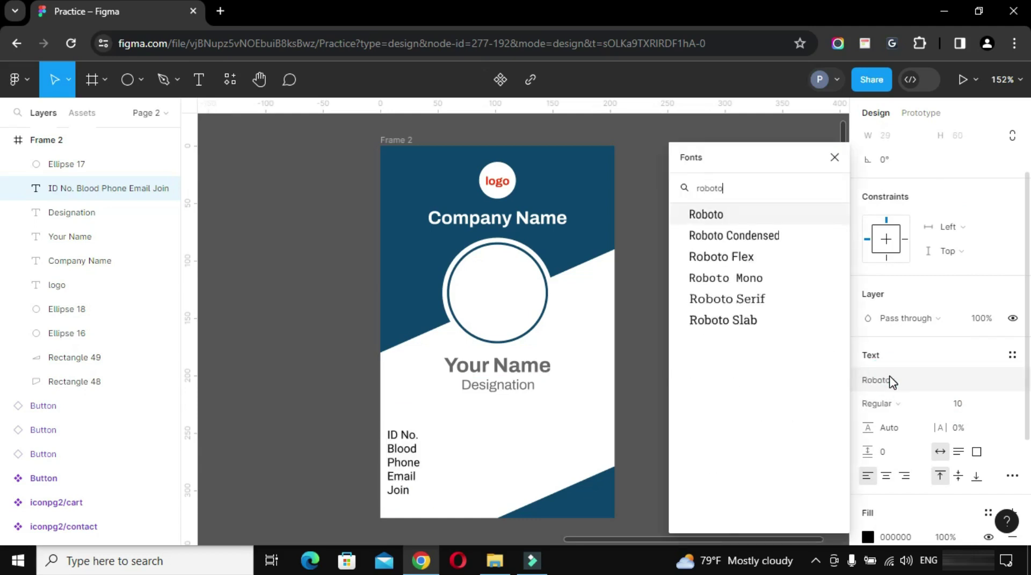
key(Down)
key(Down)
key(Down)
key(Down)
key(Return)
scroll(873, 486, down, 2)
click(869, 483)
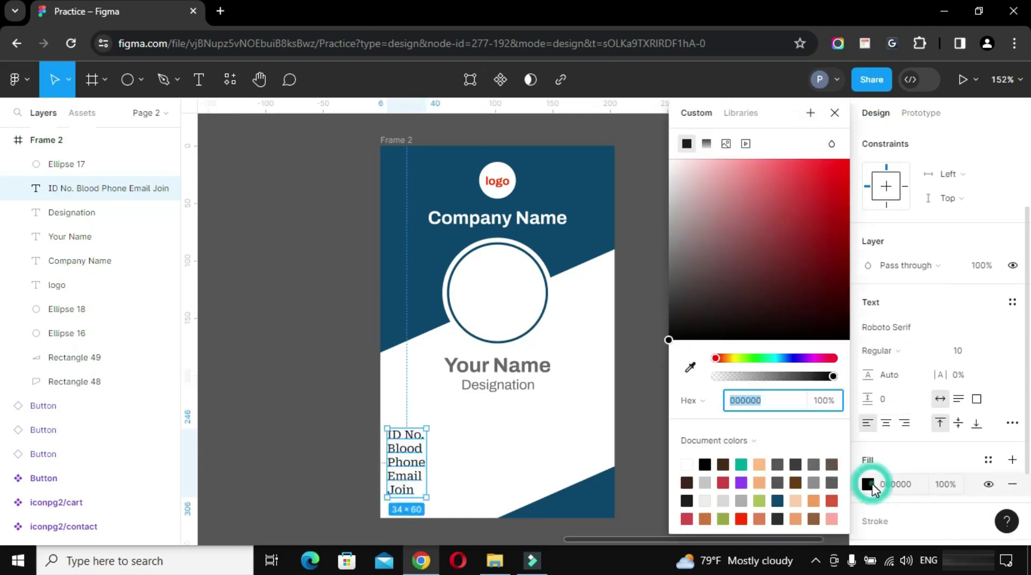
click(814, 464)
key(Escape)
scroll(892, 185, up, 2)
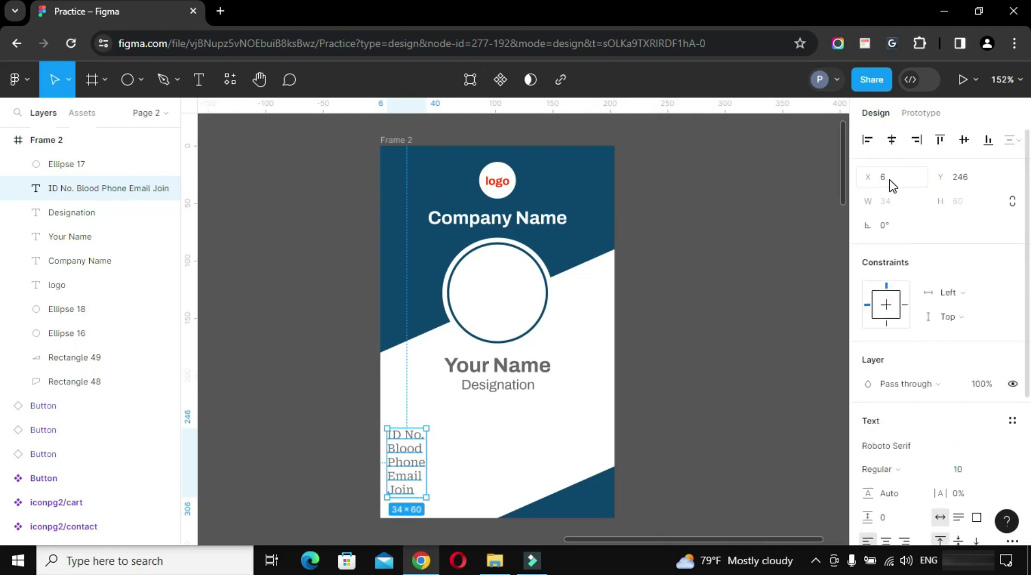
- Place a duplicate of the labels block at X 59
key(Return)
drag(425, 428, 473, 433)
key(ctrl+z)
scroll(896, 497, down, 2)
scroll(896, 483, down, 2)
click(884, 179)
text(59)
key(Return)
- Replace the duplicate's text with colon-prefixed placeholder values like ': Your Phone Number'
double_click(475, 440)
key(ctrl+a)
text(: Your P)
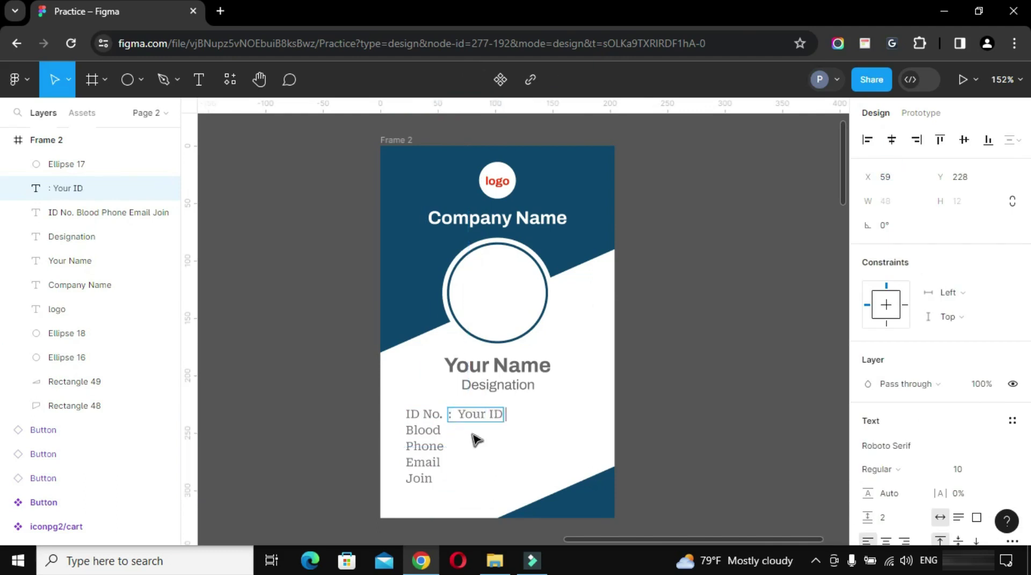
text(hone Number)
key(Return)
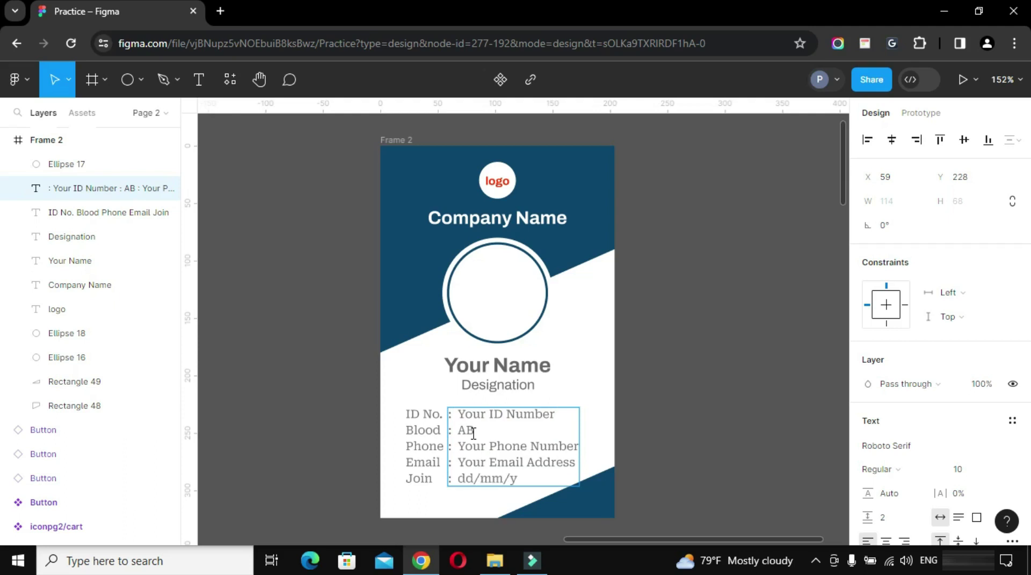
key(Escape)
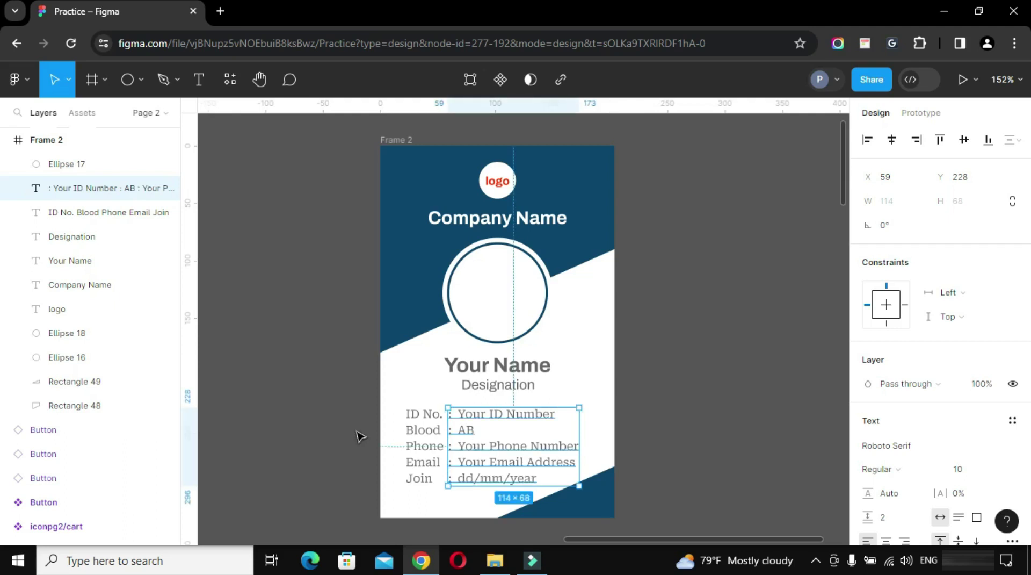
scroll(360, 436, left, 15)
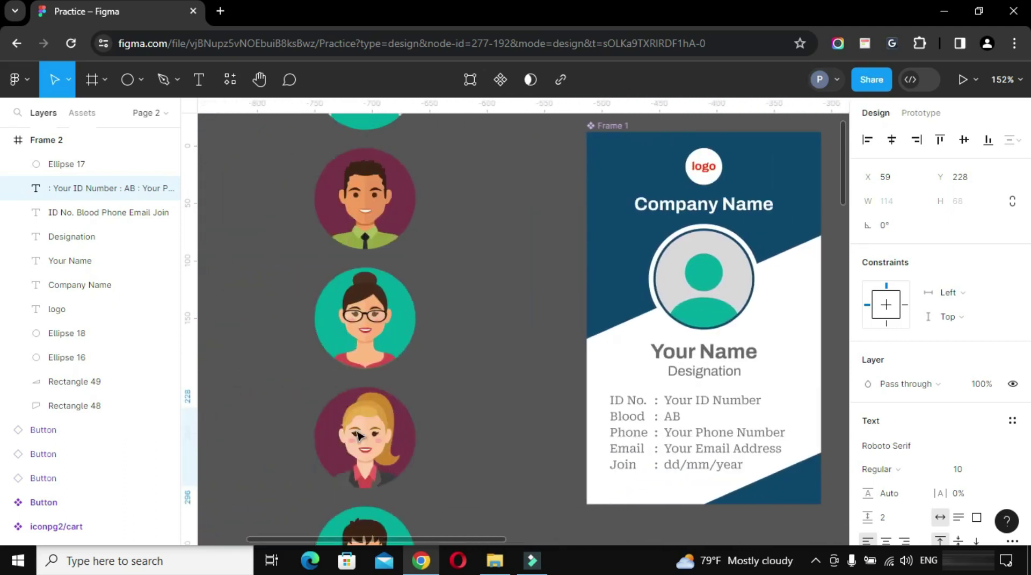
- Turn the right-hand column of five avatars into the component set Component 1
scroll(358, 435, down, 5)
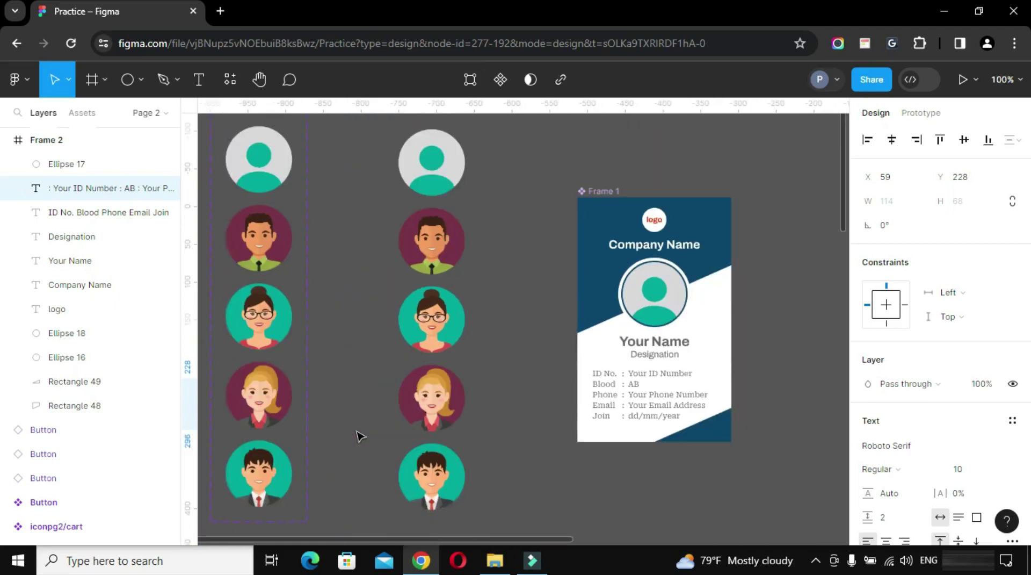
drag(387, 135, 483, 438)
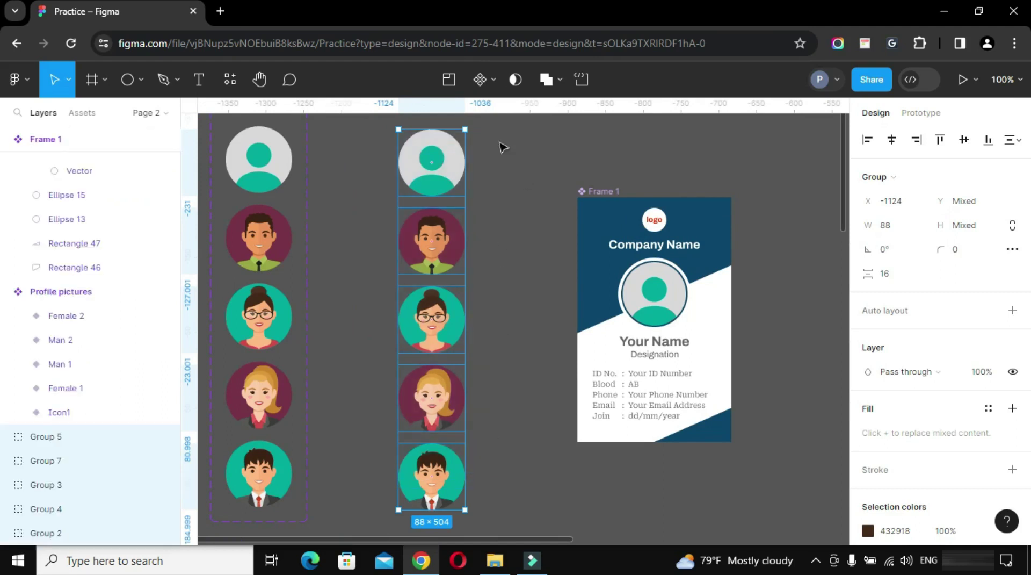
click(494, 81)
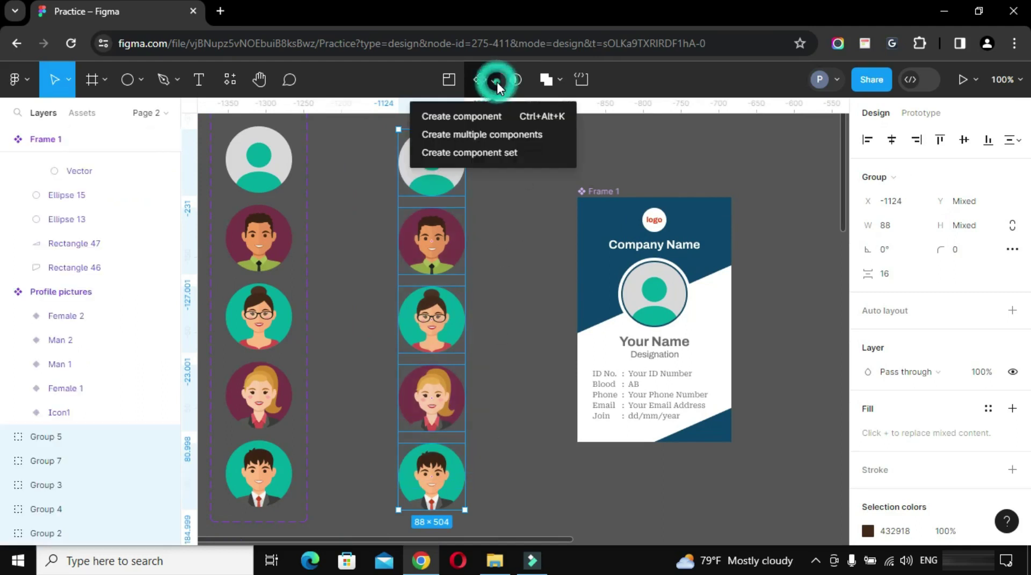
click(508, 153)
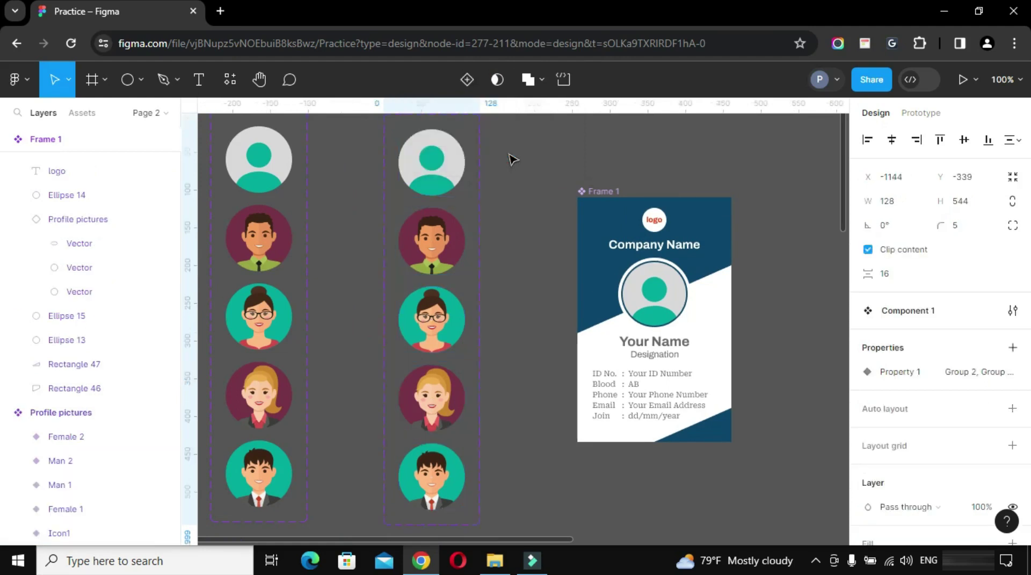
- Rename the avatar component set to 'Display Profile'
scroll(513, 159, up, 2)
double_click(432, 163)
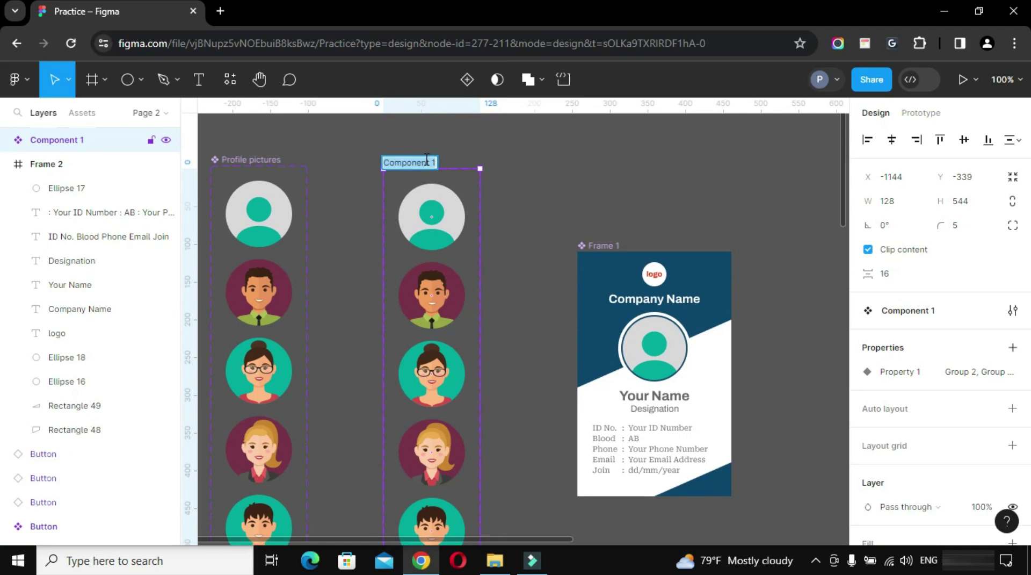
text(C)
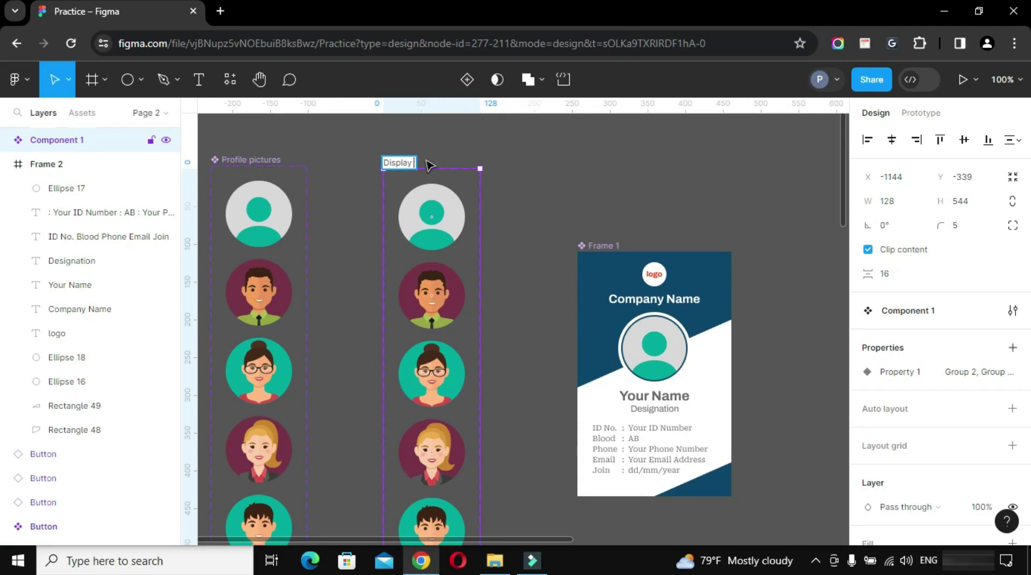
text(Display Pro)
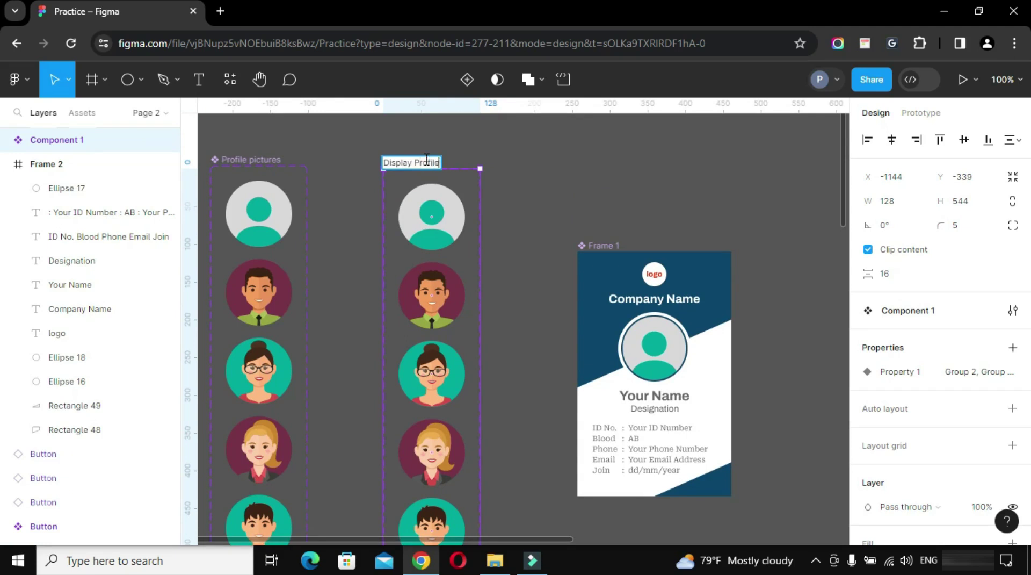
text(file)
- Confirm the name and drag a Display Profile instance from Assets onto the canvas
key(Return)
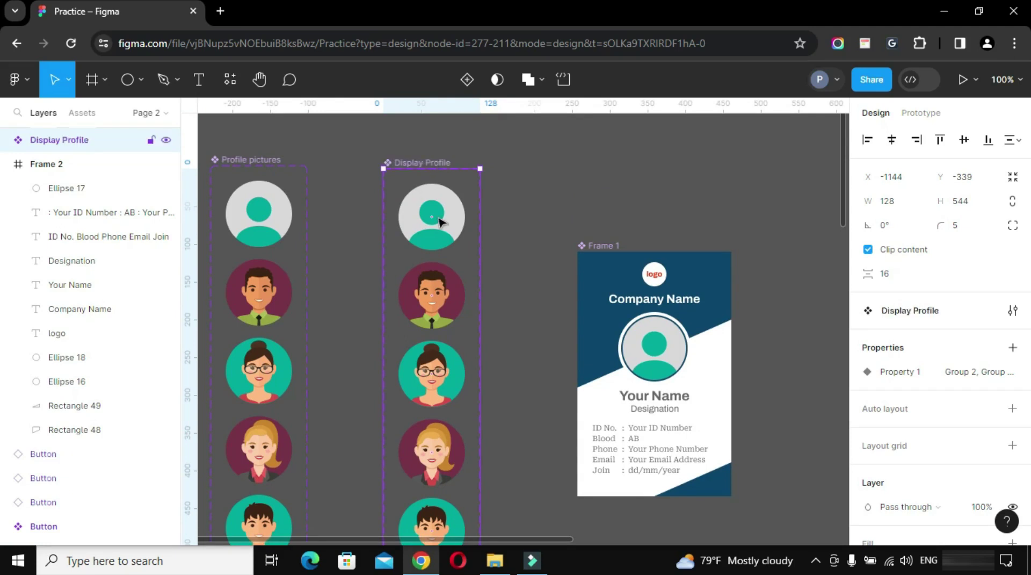
key(Escape)
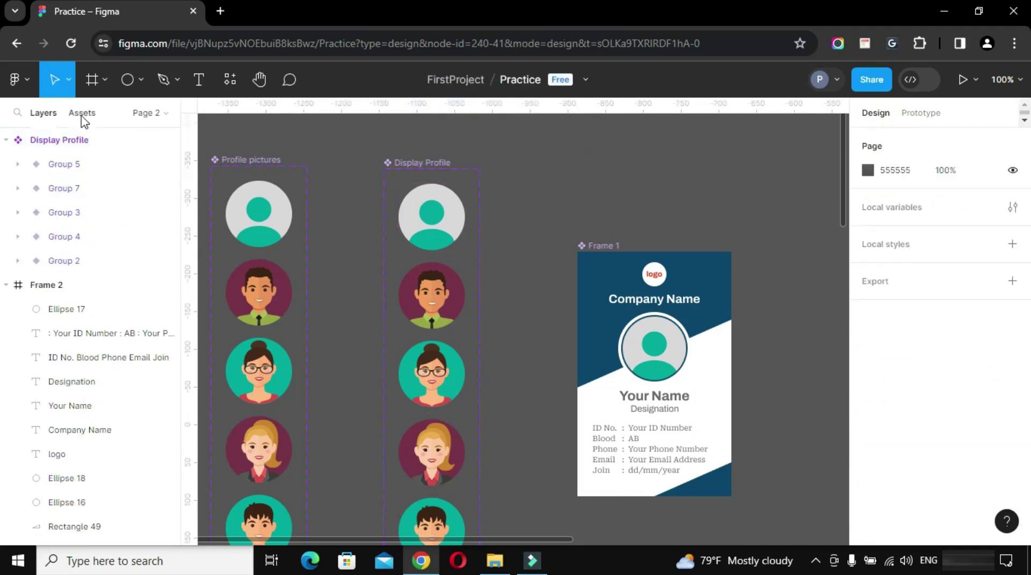
click(82, 114)
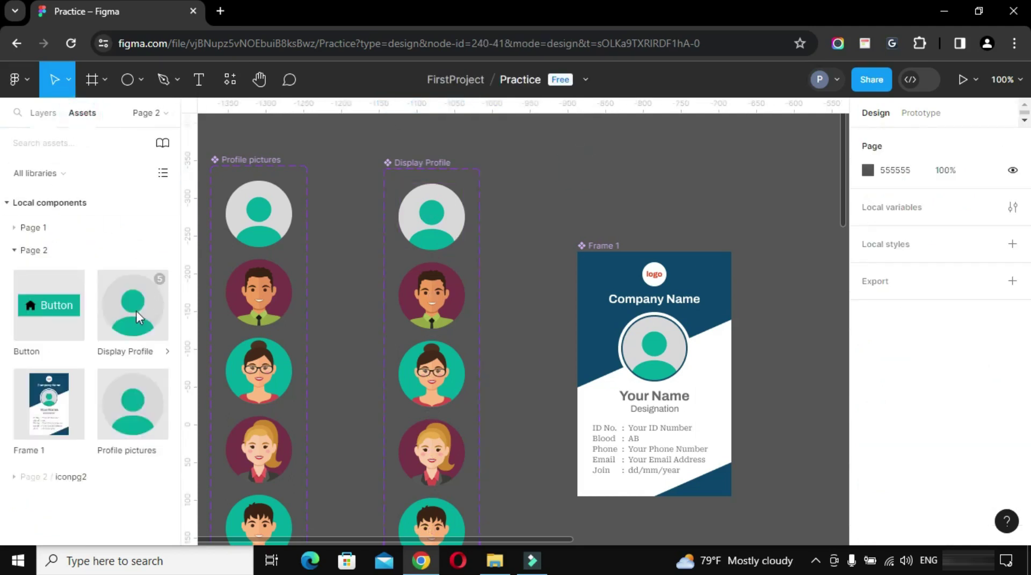
drag(115, 311, 745, 213)
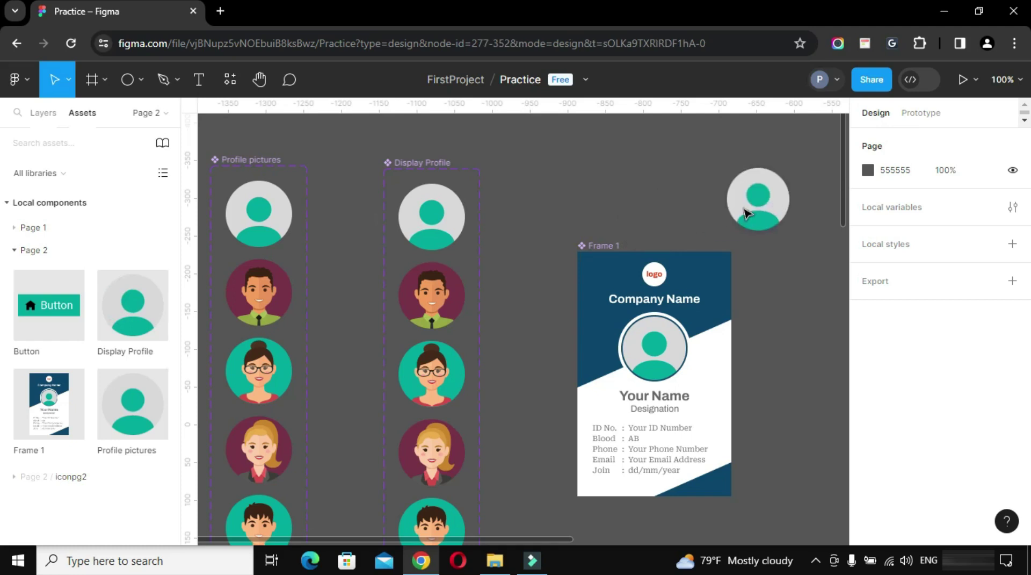
- Move the Display Profile instance into Frame 2's photo circle
scroll(746, 214, right, 10)
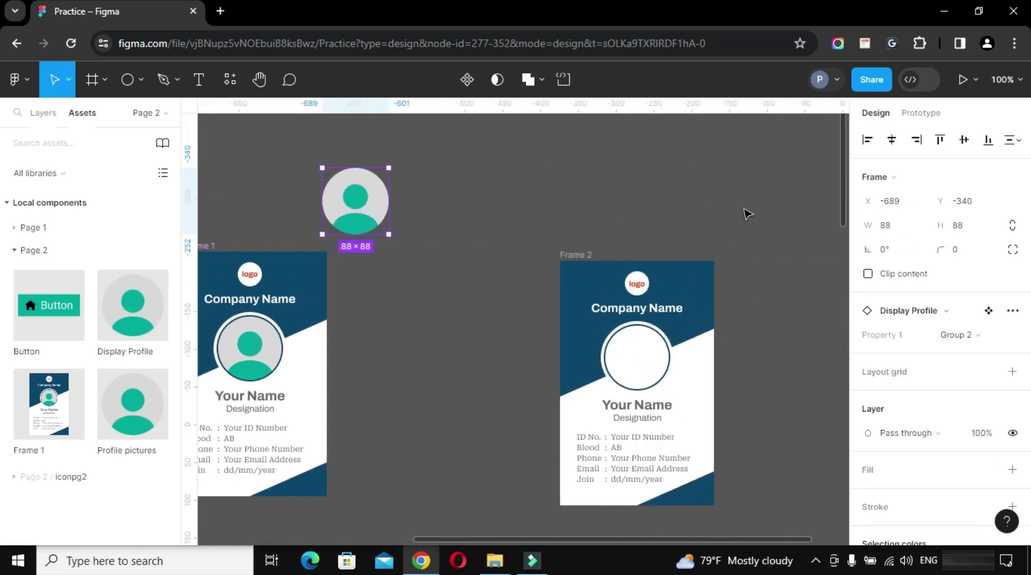
scroll(746, 213, left, 2)
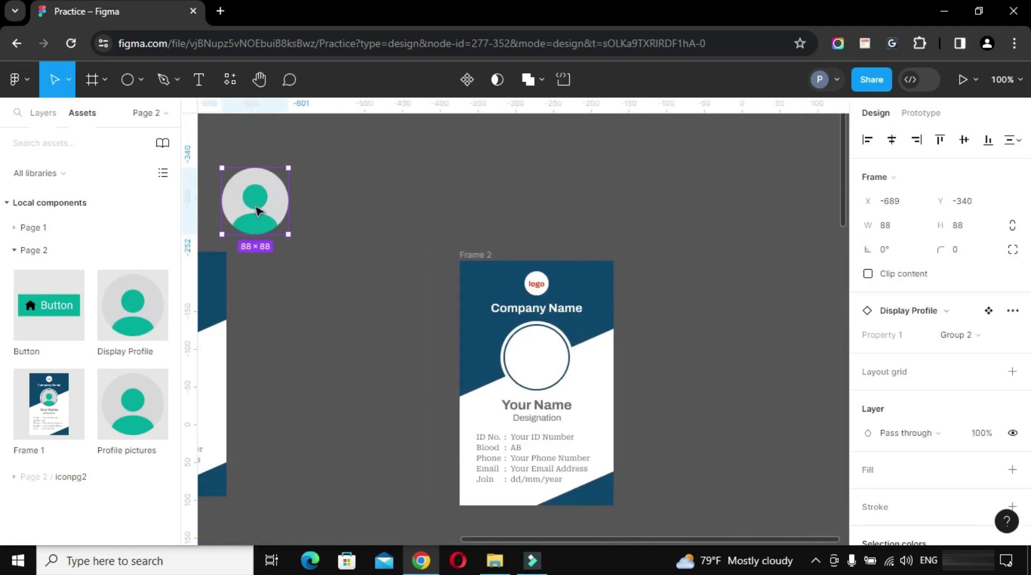
drag(257, 211, 536, 359)
key(alt+1)
key(ctrl+equal)
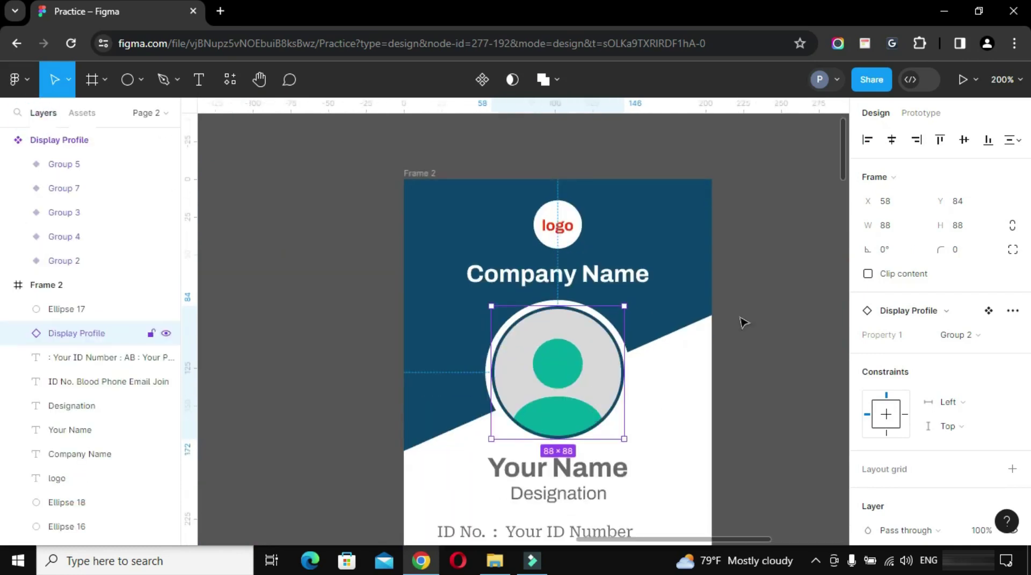
key(Escape)
key(shift+2)
key(alt+2)
click(761, 232)
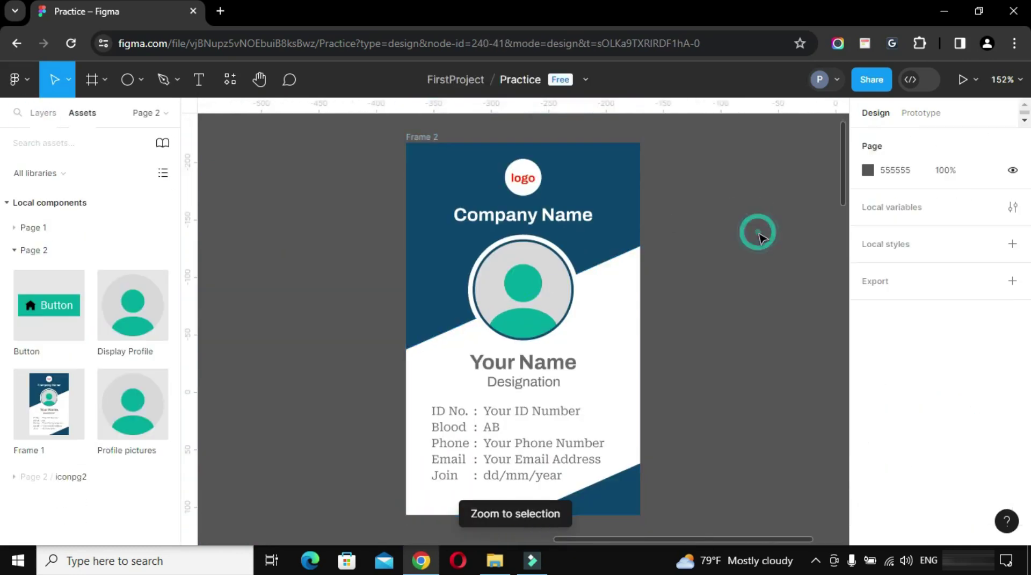
- Split the field-values text block into separate layers with the list breaker plugin
click(564, 415)
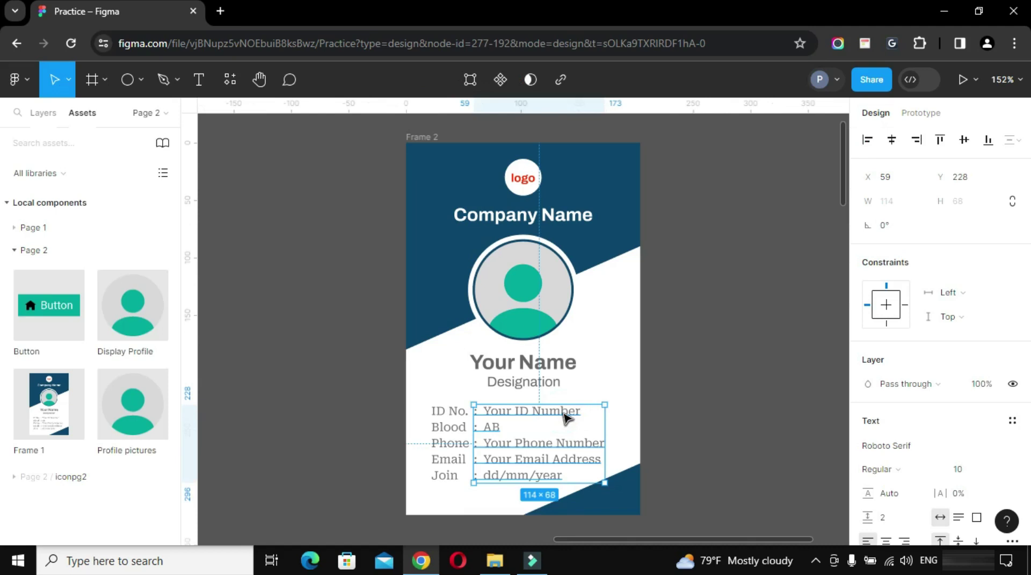
click(236, 90)
click(295, 256)
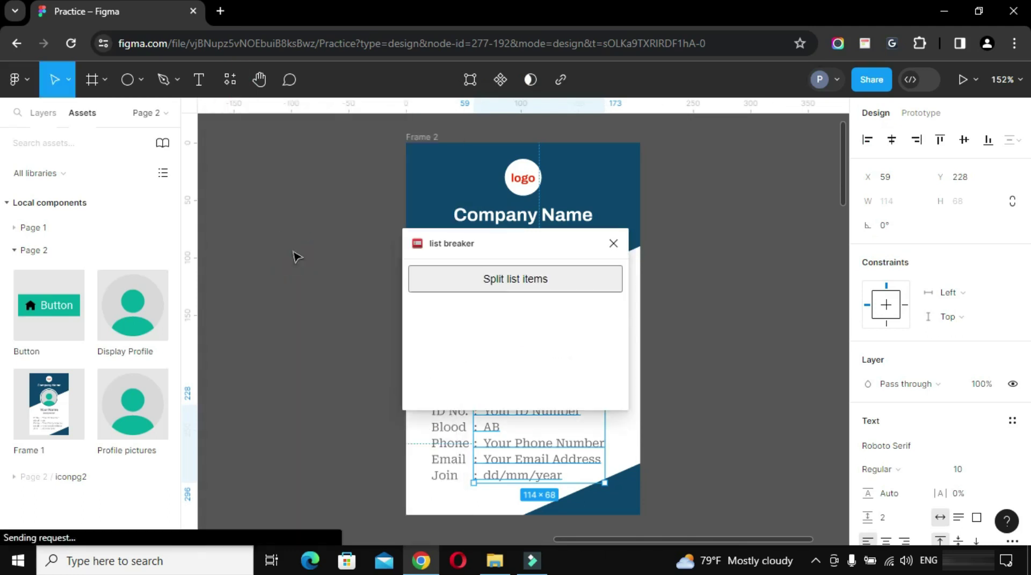
click(505, 280)
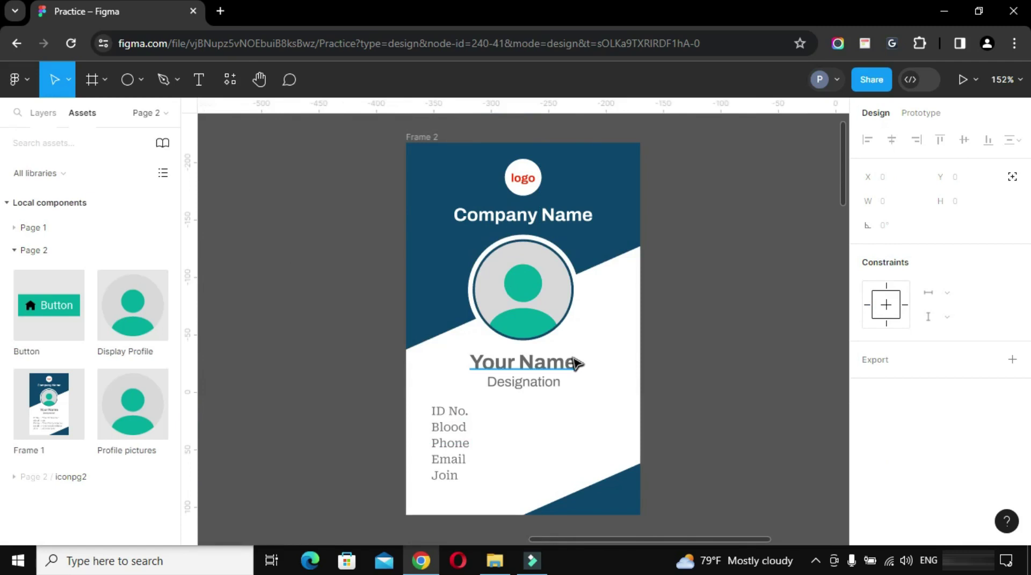
key(shift+0)
- Move the split value layers back onto the card at X 59
scroll(591, 398, right, 4)
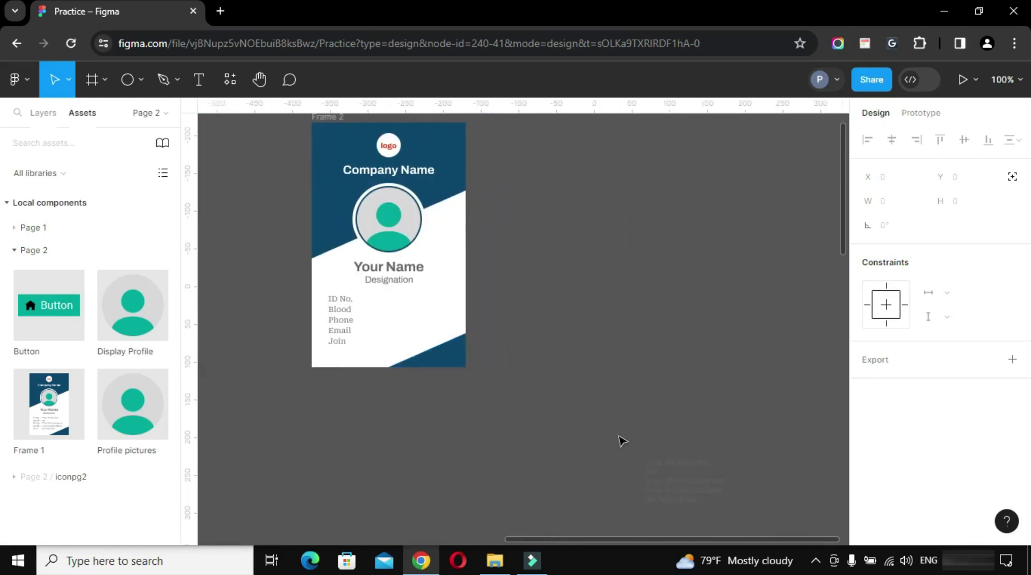
drag(605, 433, 768, 532)
drag(670, 487, 392, 325)
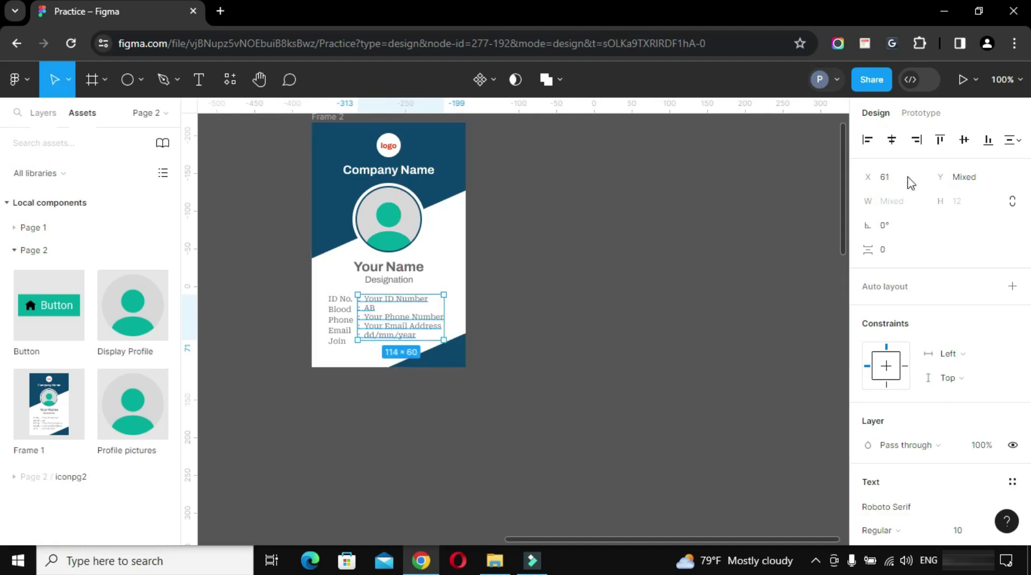
click(886, 177)
text(59)
key(Return)
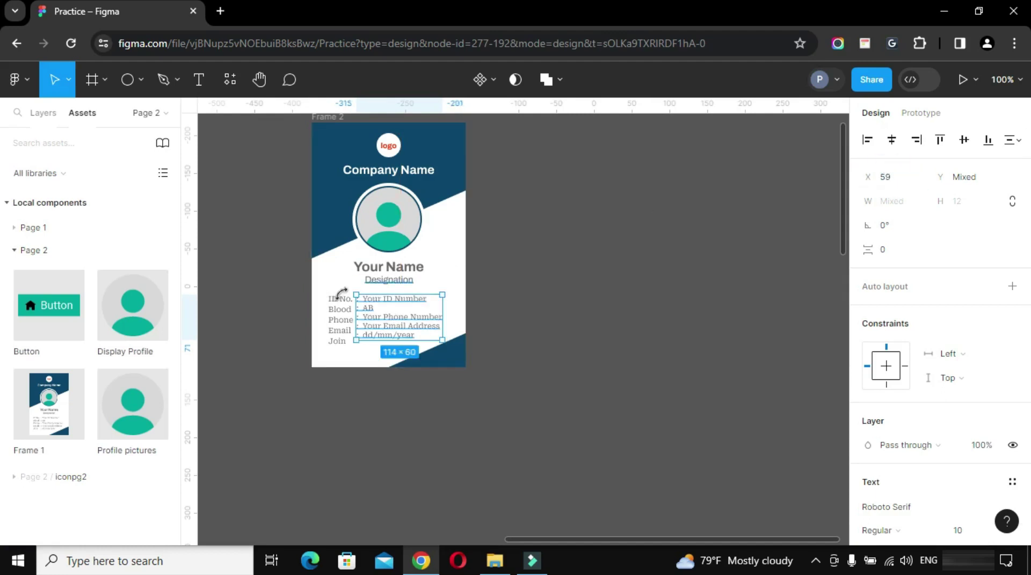
click(317, 295)
key(shift+2)
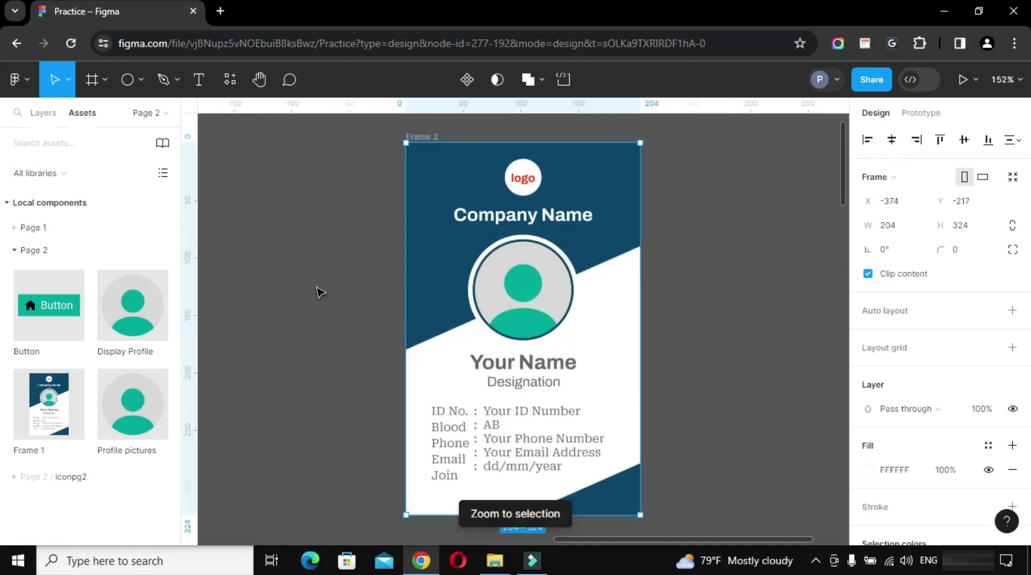
click(323, 385)
- Line up dd/mm/year, email, phone, AB and ID values beside their labels
scroll(543, 491, up, 5)
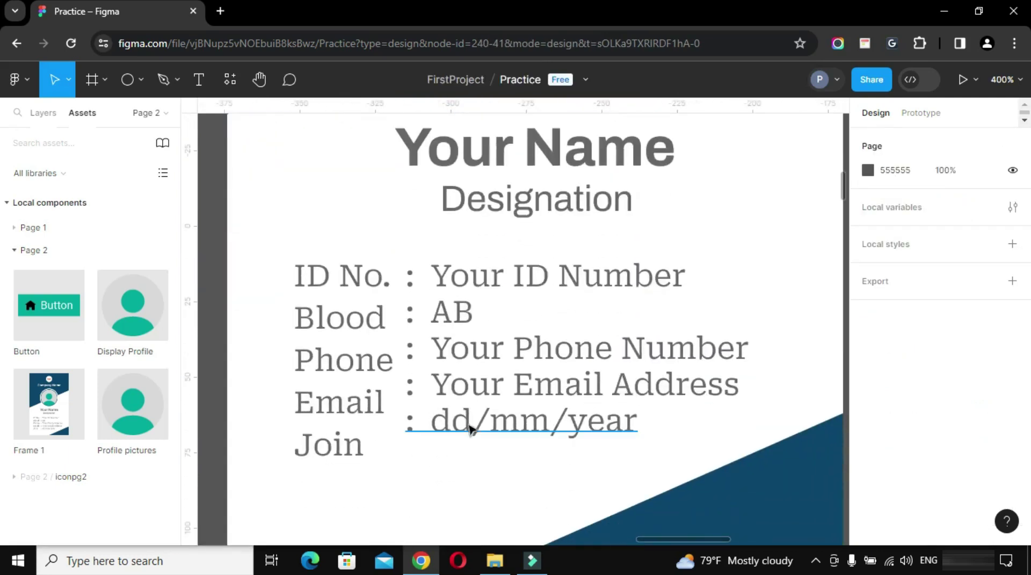
drag(472, 428, 467, 450)
drag(478, 385, 488, 409)
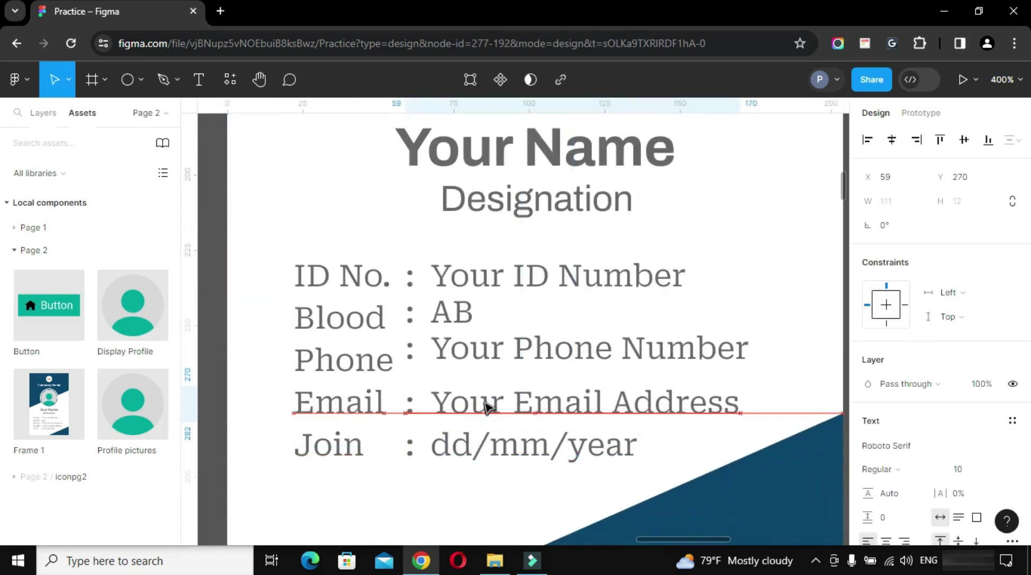
drag(490, 356, 486, 369)
click(472, 314)
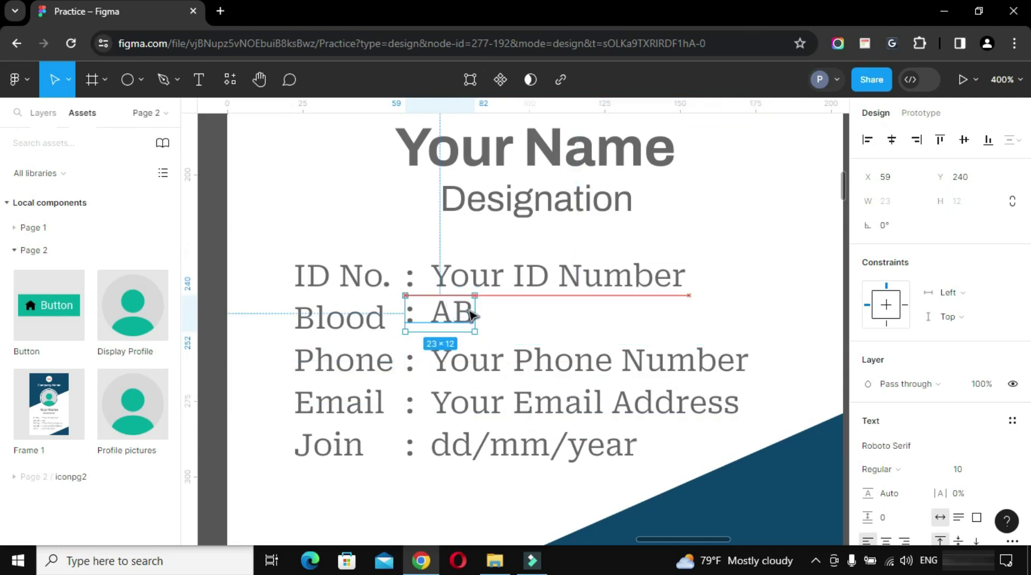
drag(479, 276, 487, 279)
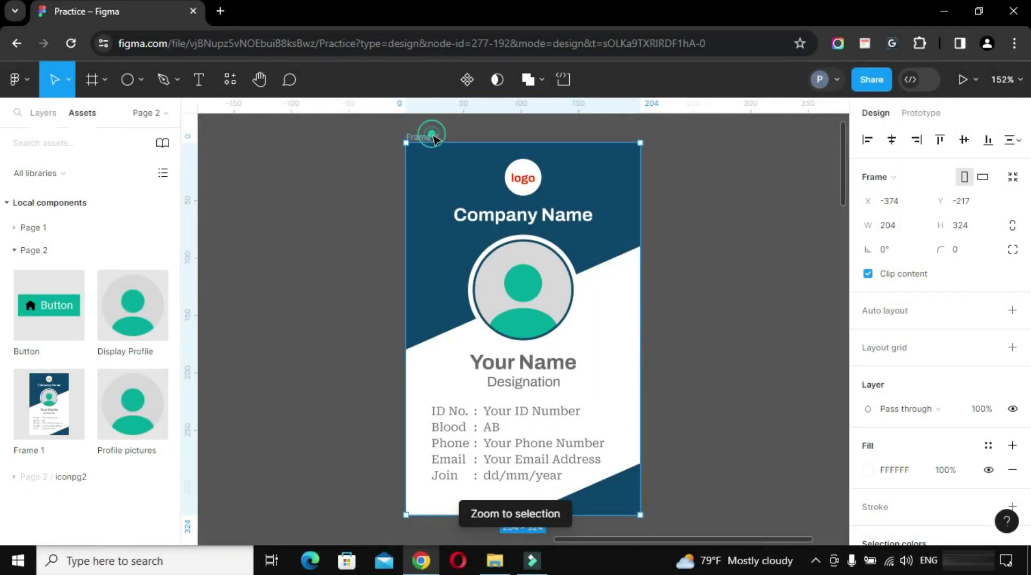
- Convert Frame 2 into a component
click(468, 79)
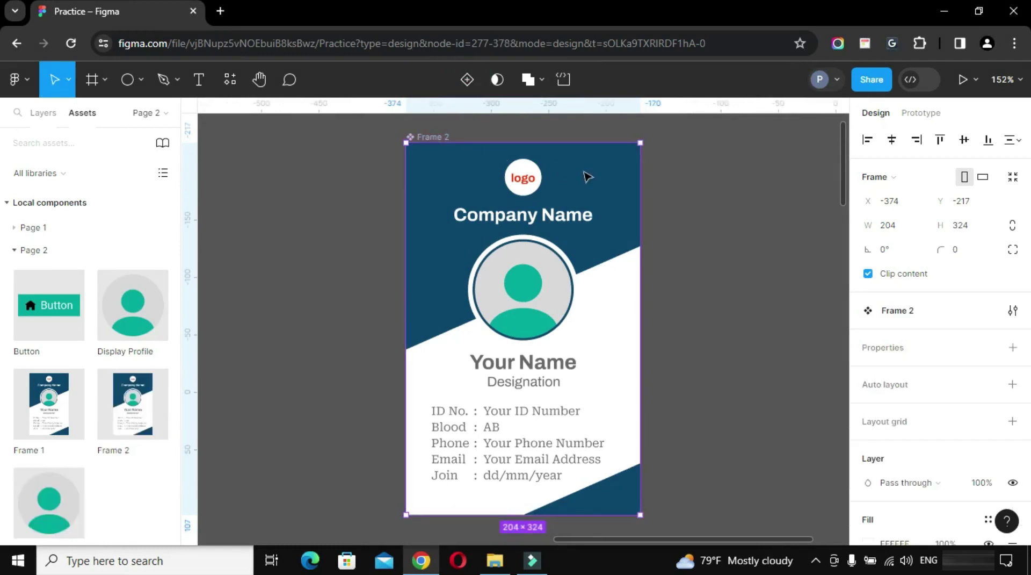
click(699, 237)
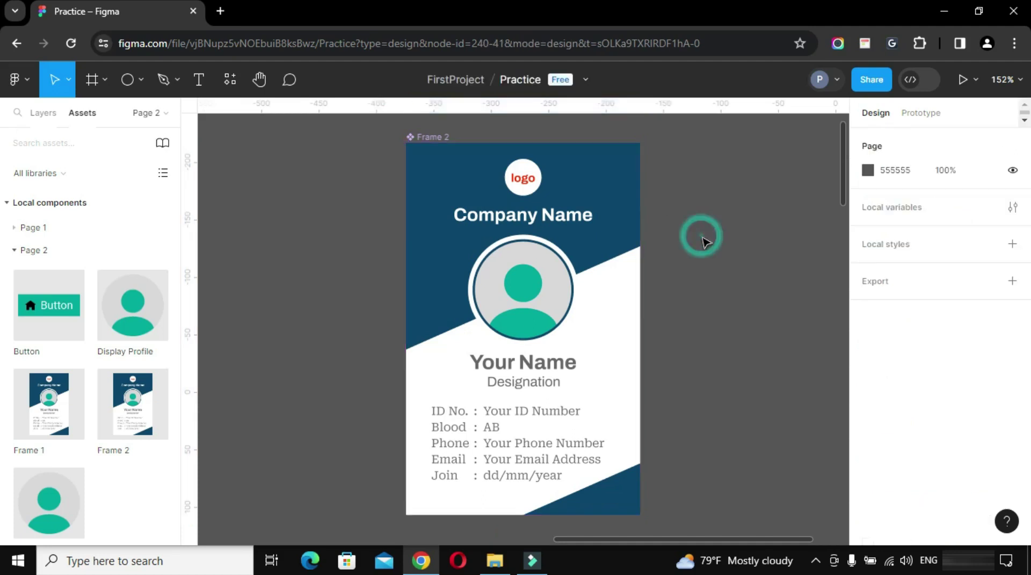
- Link the name and designation texts to new Name and Designation text properties
click(561, 366)
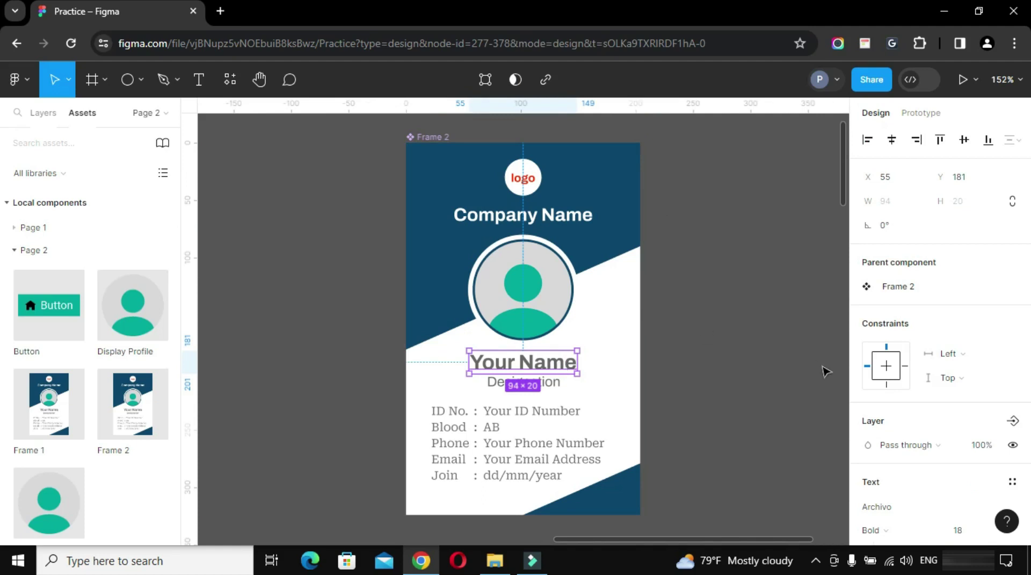
scroll(948, 414, down, 4)
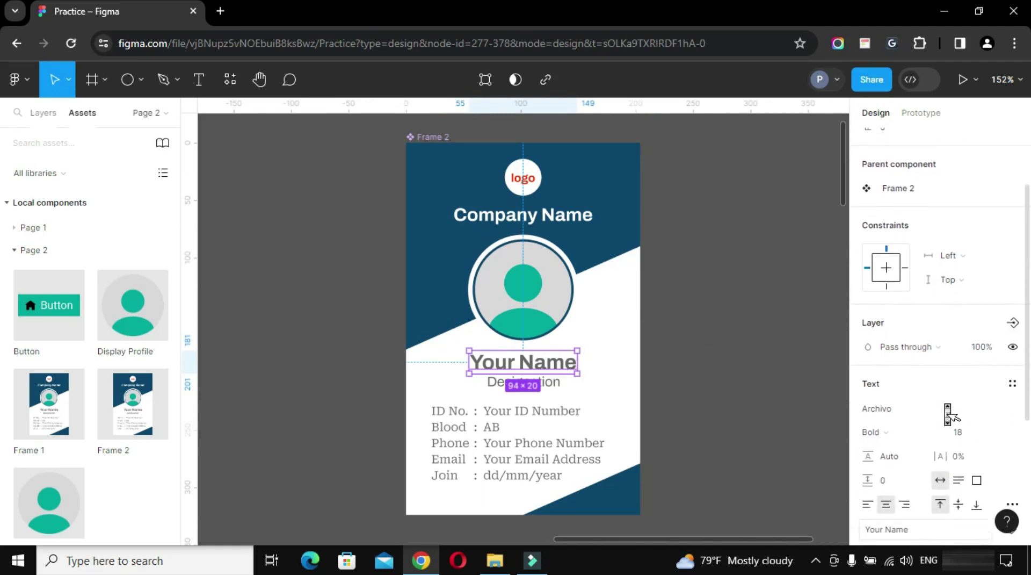
scroll(948, 414, down, 8)
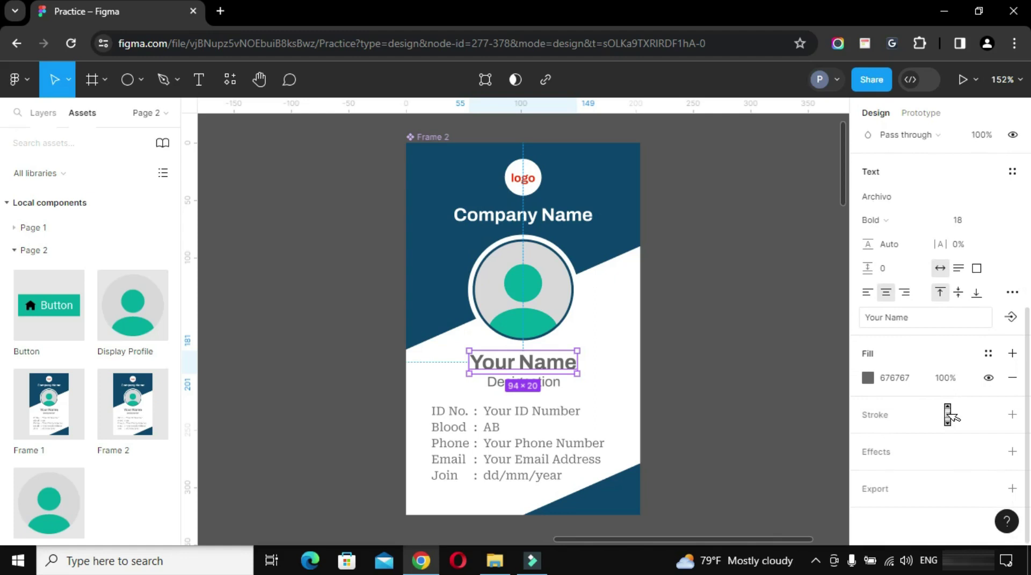
click(1011, 317)
text(Name)
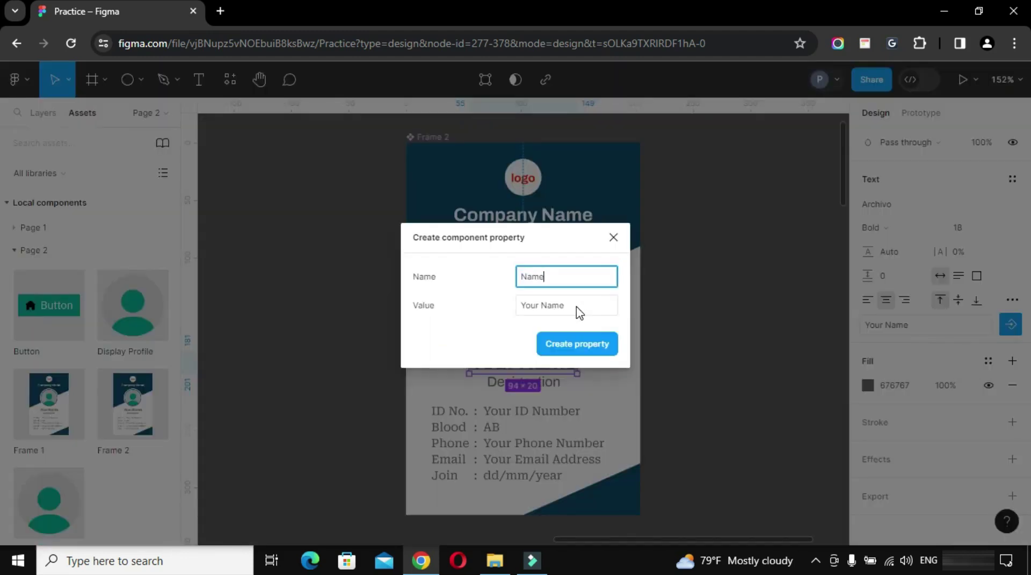
click(570, 343)
click(523, 381)
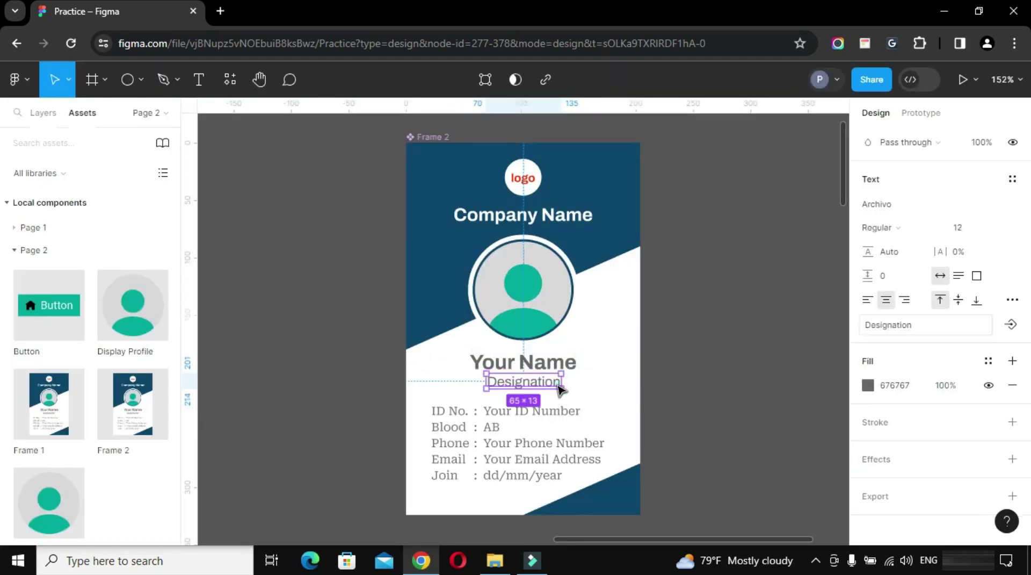
click(1011, 324)
click(935, 383)
text(Designati)
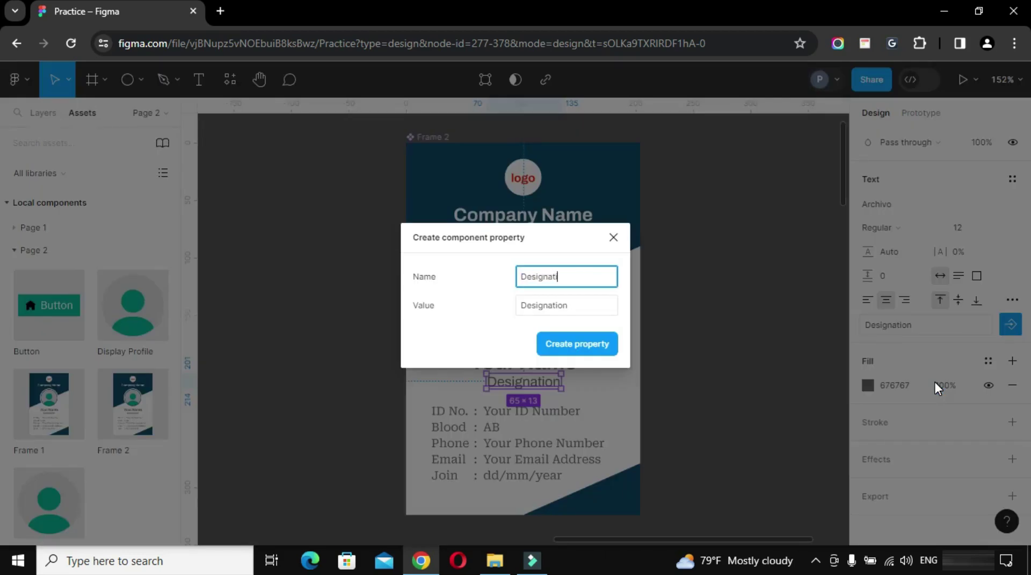
text(on)
click(591, 346)
- Link the ID number and AB texts to new ID No. and Blood Group properties
click(574, 411)
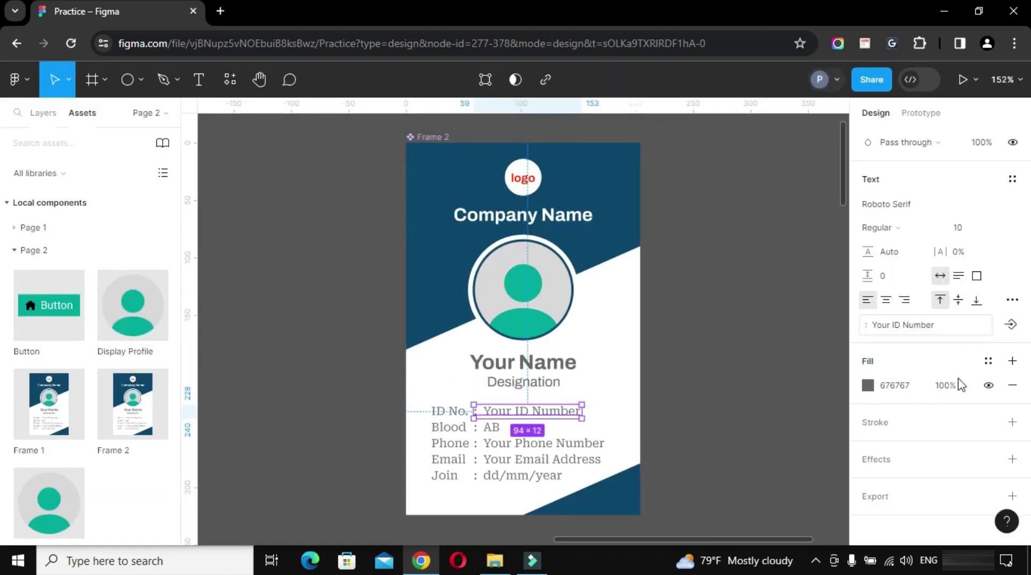
click(1011, 324)
click(933, 402)
text(ID)
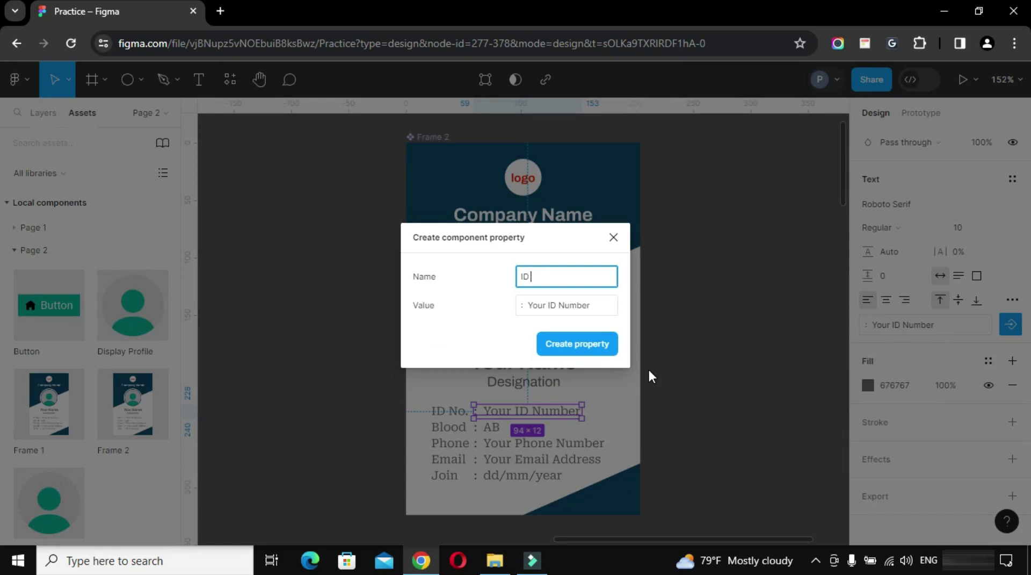
text( No.)
click(589, 344)
click(497, 428)
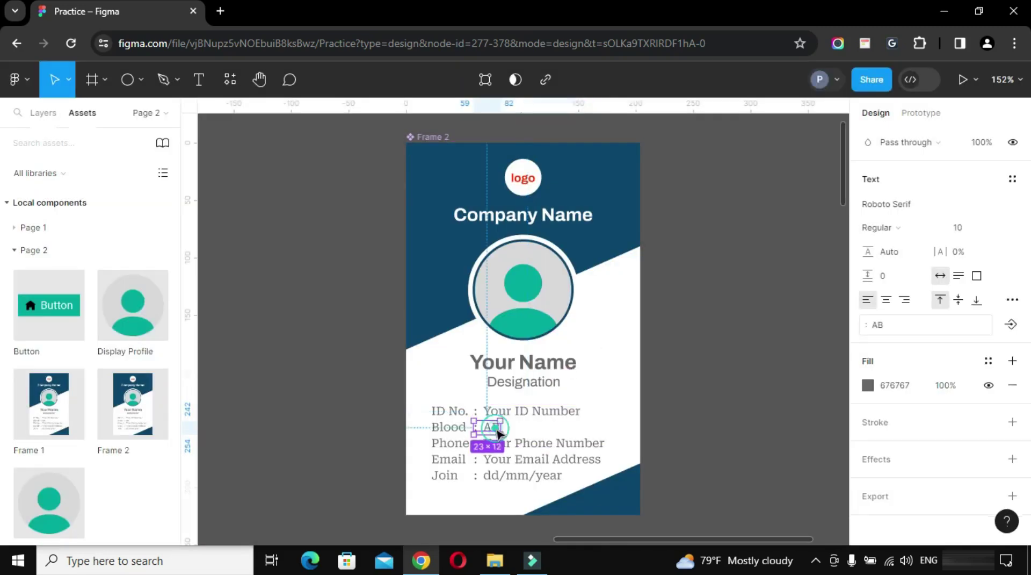
click(1011, 325)
click(929, 422)
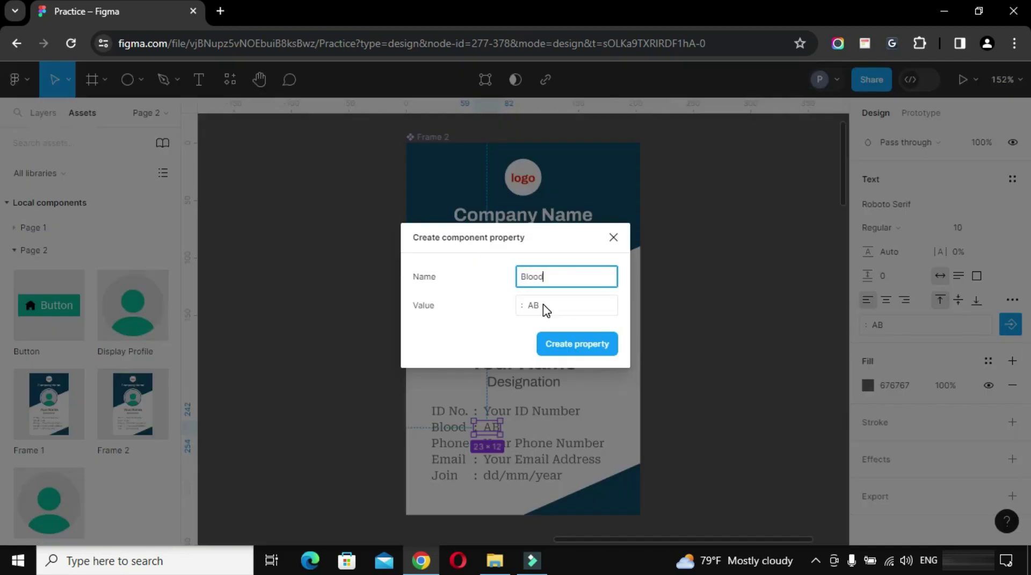
text(Blood Group)
click(590, 344)
- Link the phone and email texts to new Phone and Email text properties
click(540, 443)
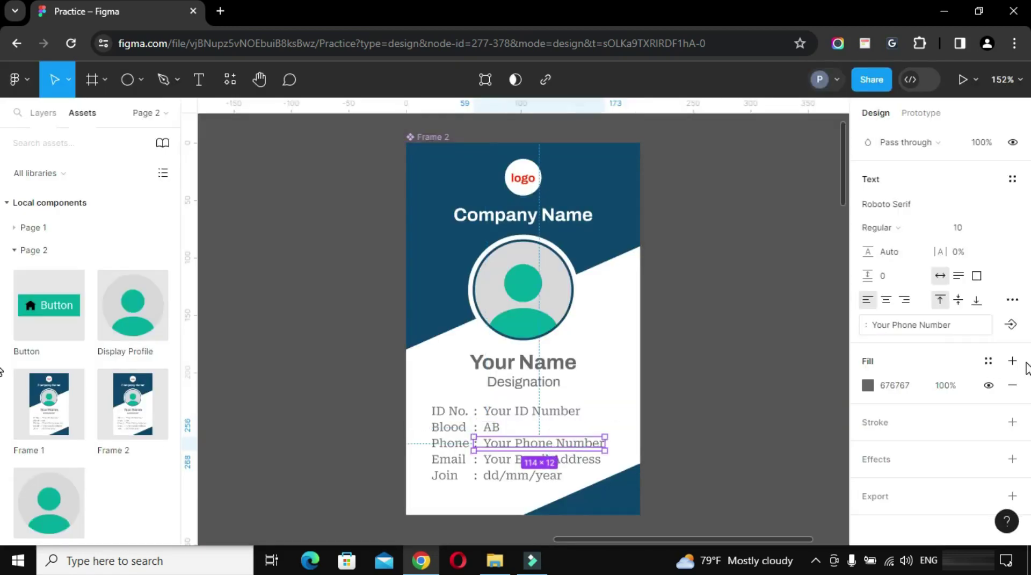
click(1010, 325)
click(924, 439)
text(Phone)
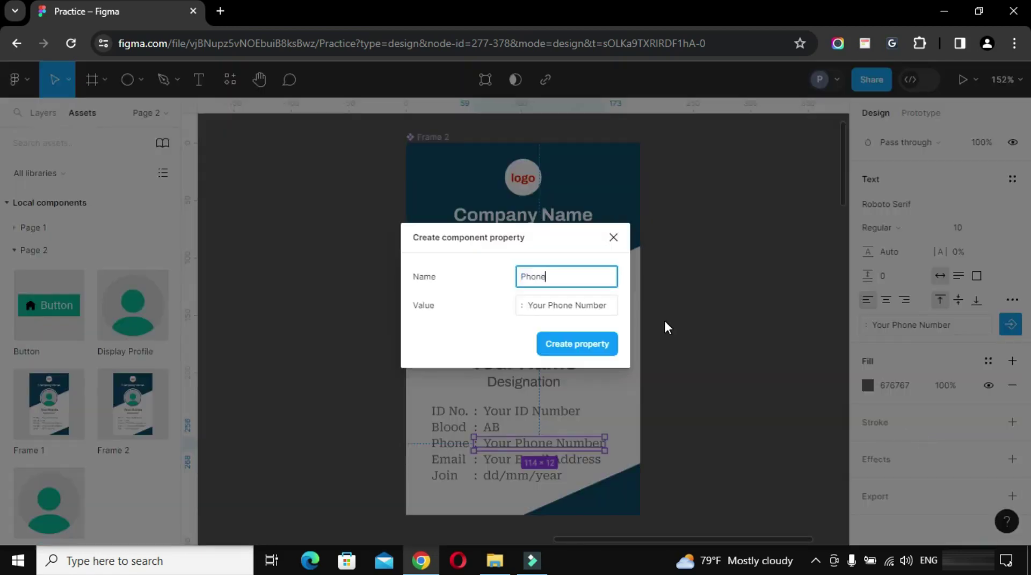
click(577, 349)
click(569, 460)
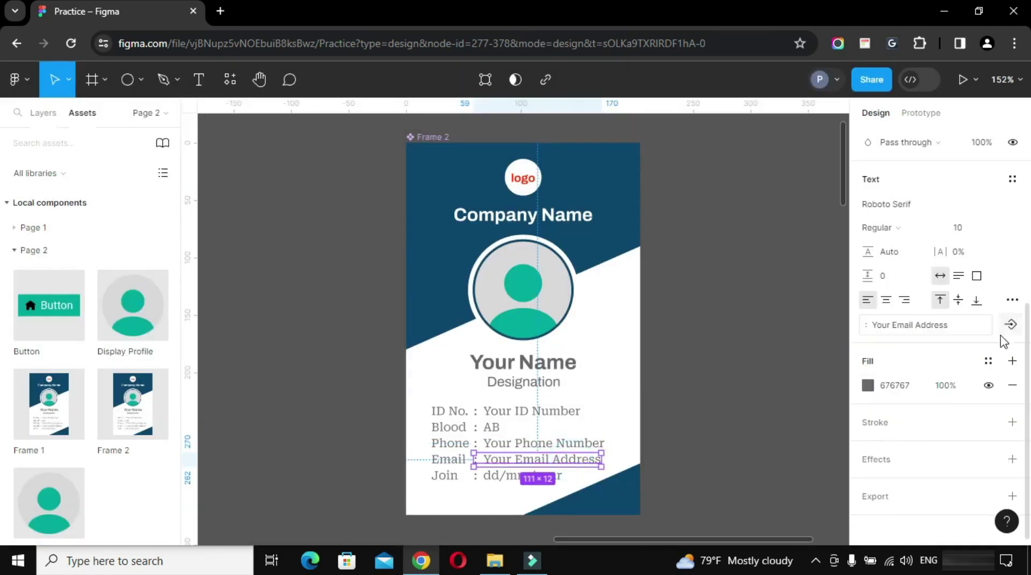
click(1011, 325)
click(907, 457)
text(E)
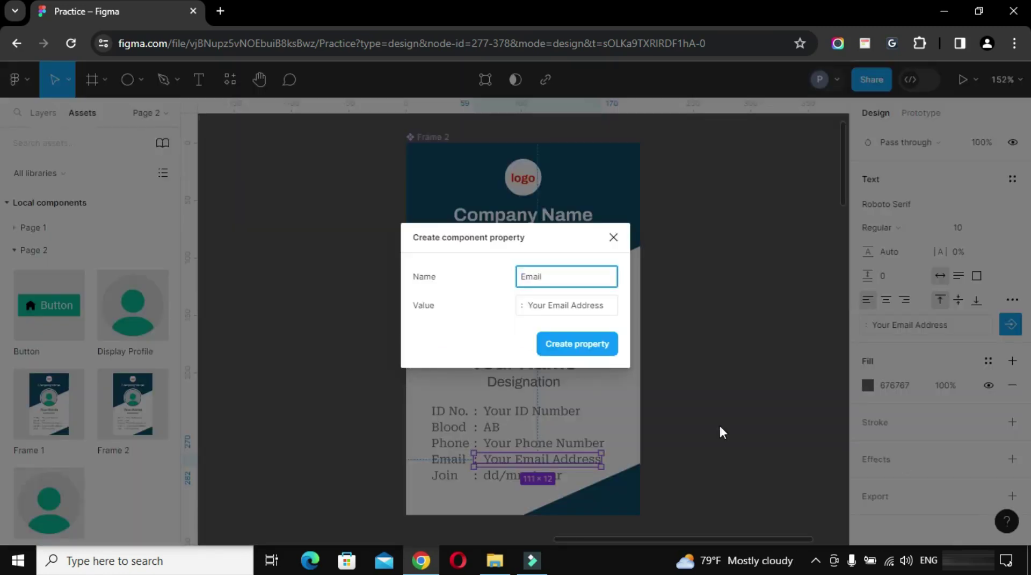
text(mail)
key(Return)
- Link the join date text to a new Joining Date text property
click(519, 476)
click(1010, 324)
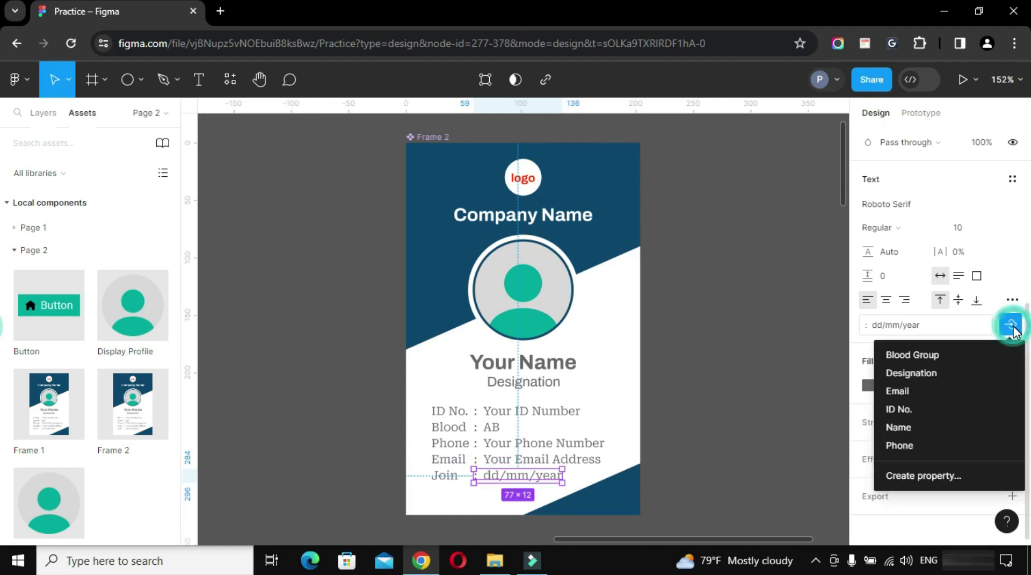
click(922, 476)
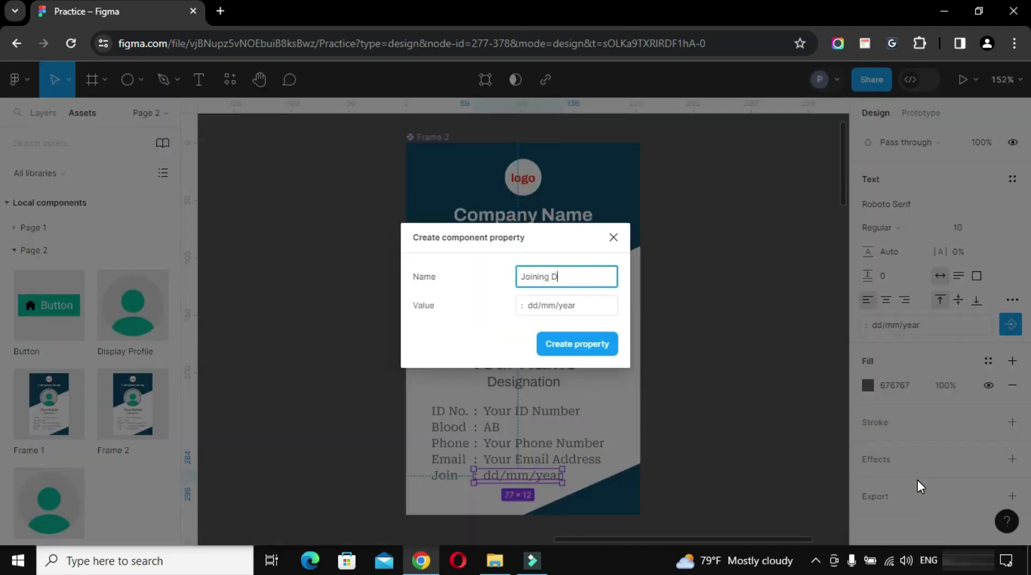
click(589, 345)
- Expose the nested Display Profile instance's properties on the Frame 2 component
click(433, 137)
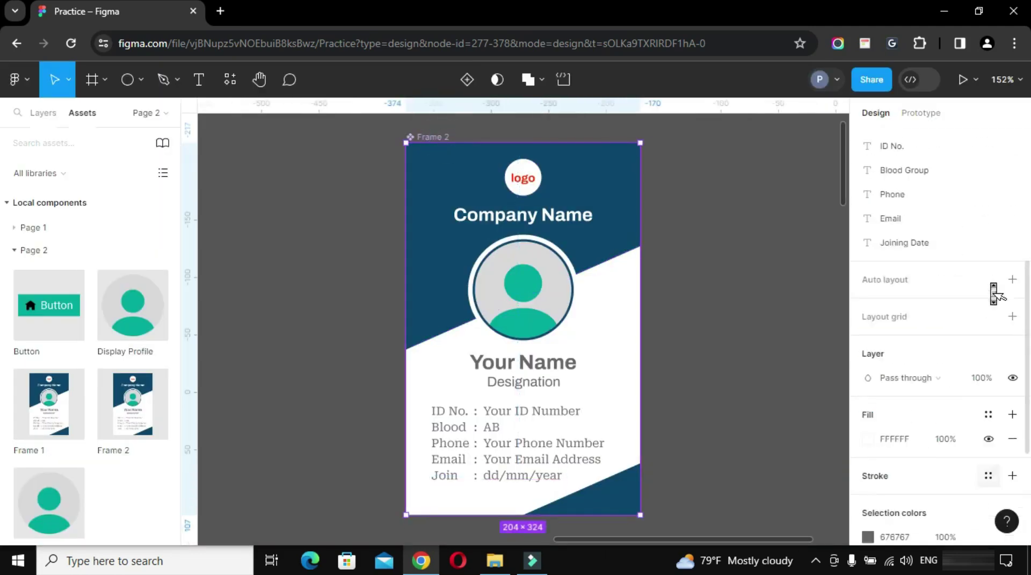
scroll(914, 242, up, 3)
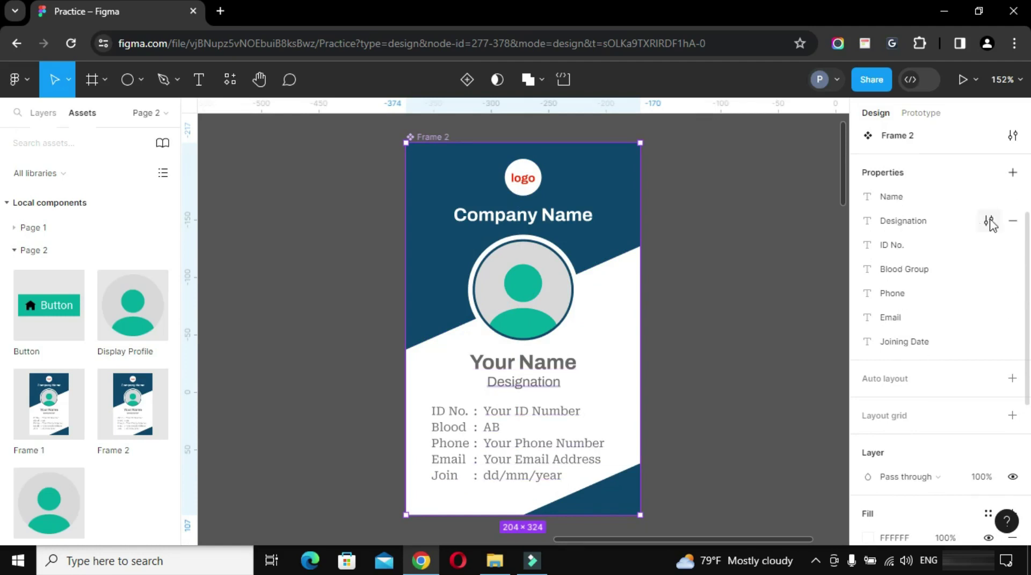
click(1013, 173)
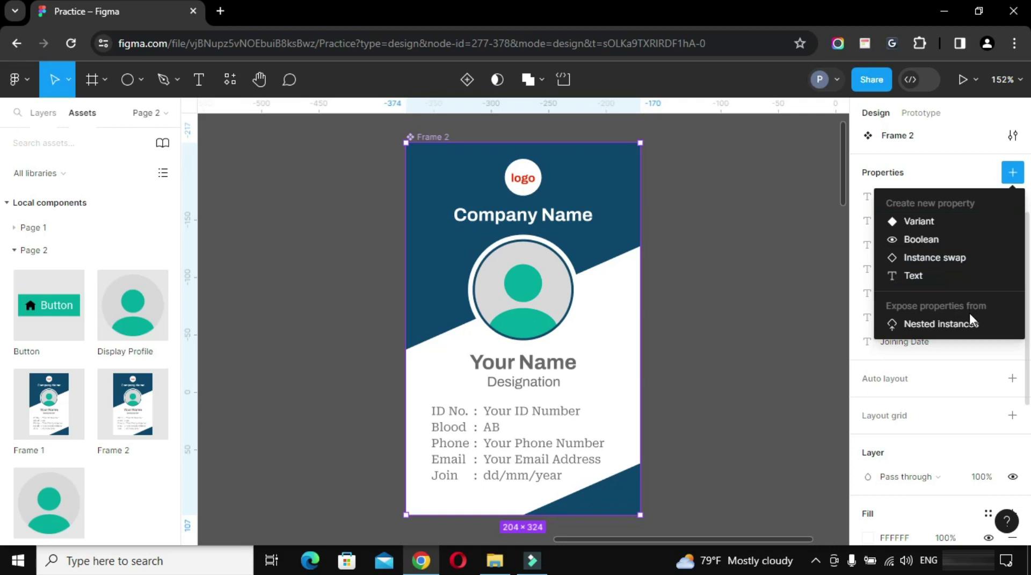
click(954, 321)
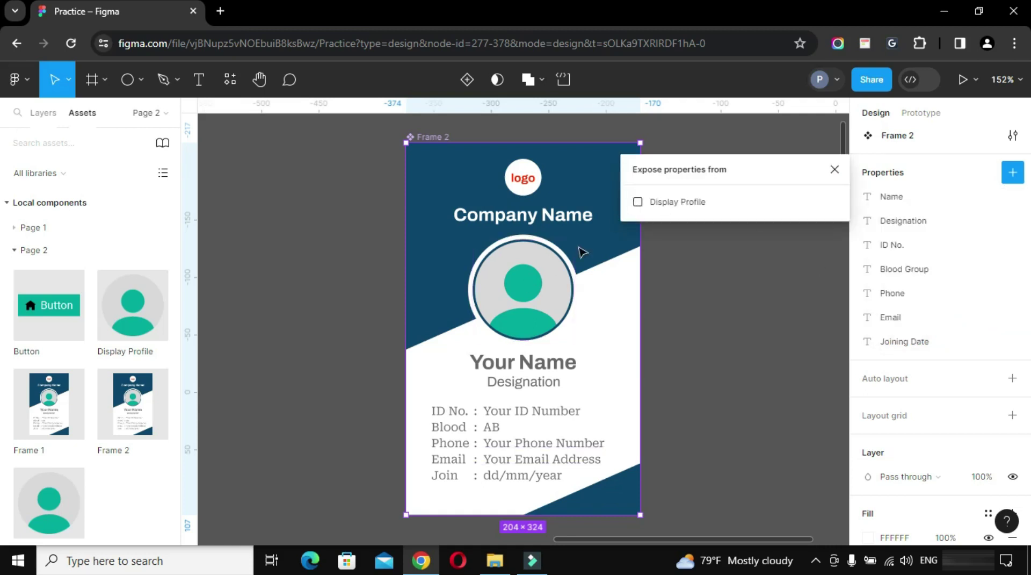
click(637, 202)
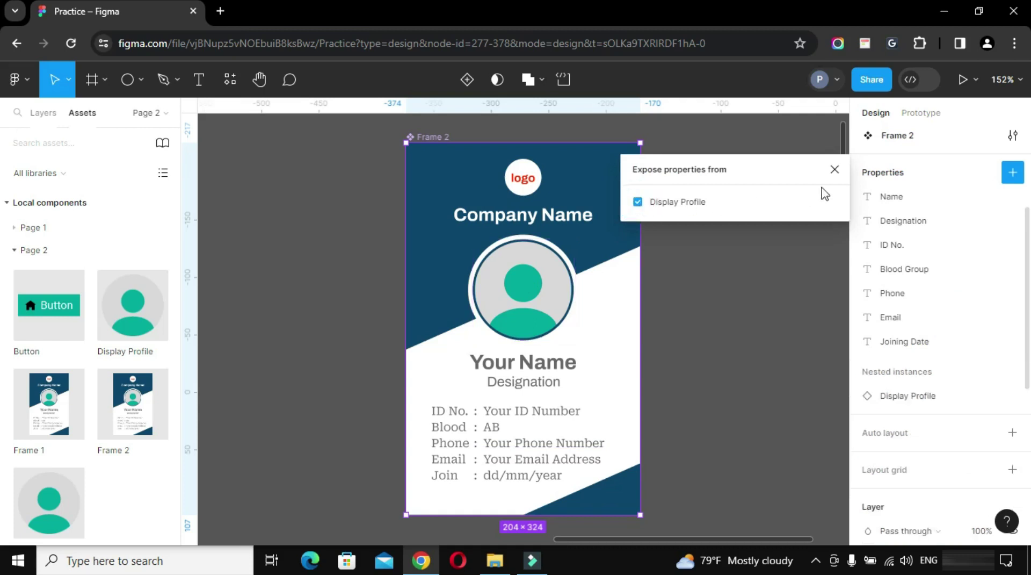
click(834, 171)
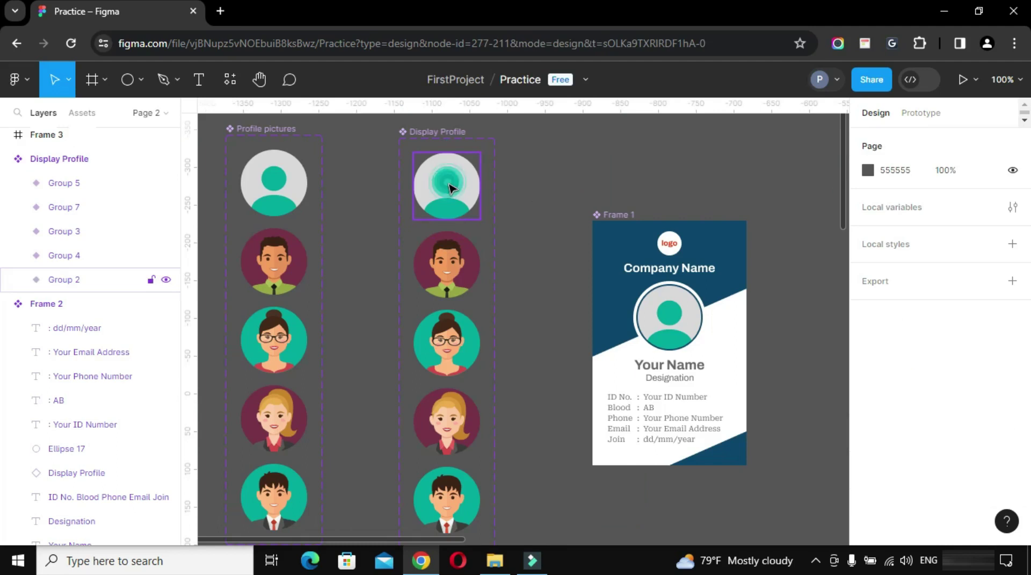
- Rename the blank avatar variant to DisplayIcon
click(447, 186)
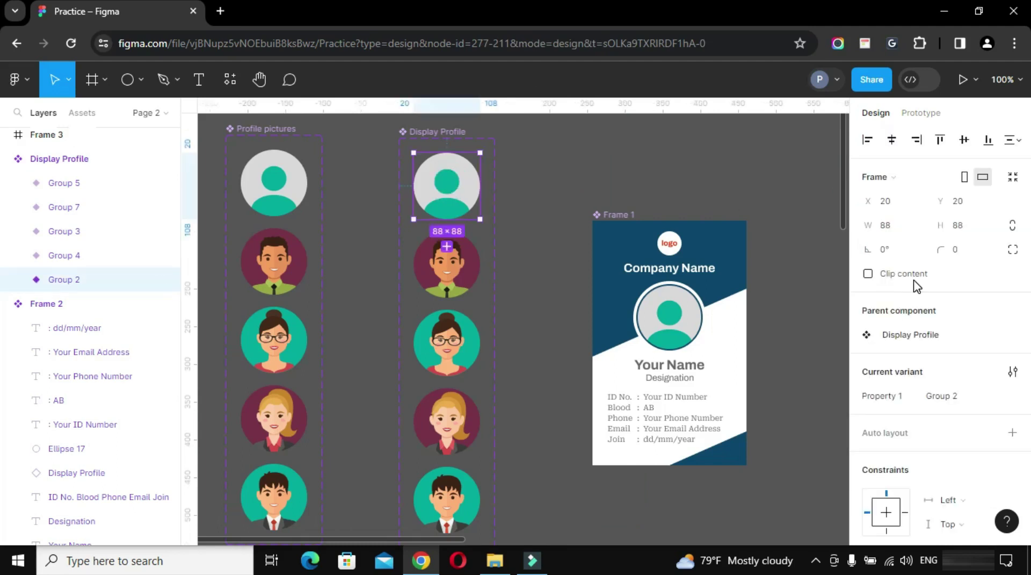
click(958, 395)
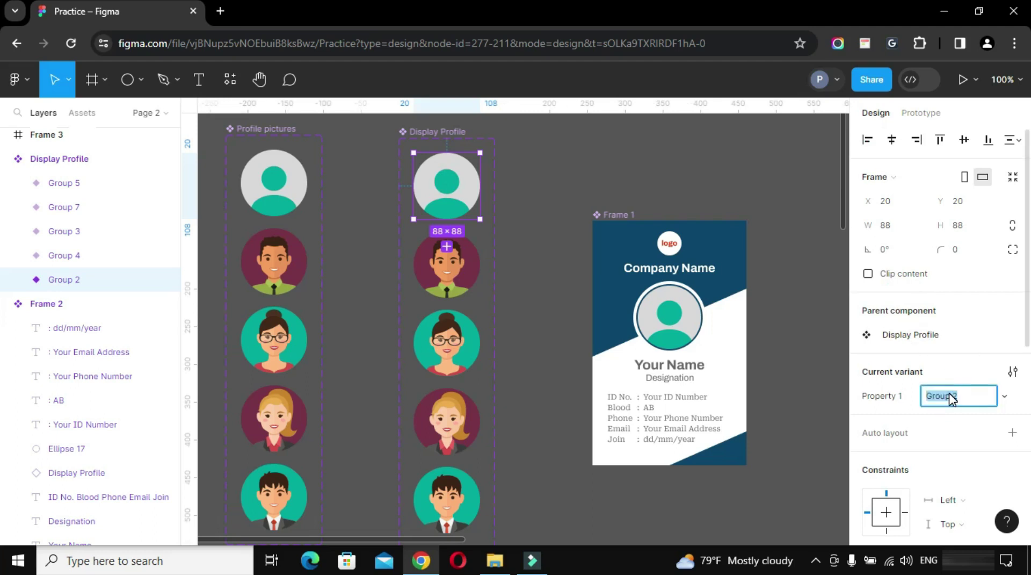
text(Icon2)
key(Home)
text(Display)
key(Return)
- Rename the second and third avatar variants to Man1 and Woman1
key(Tab)
click(946, 400)
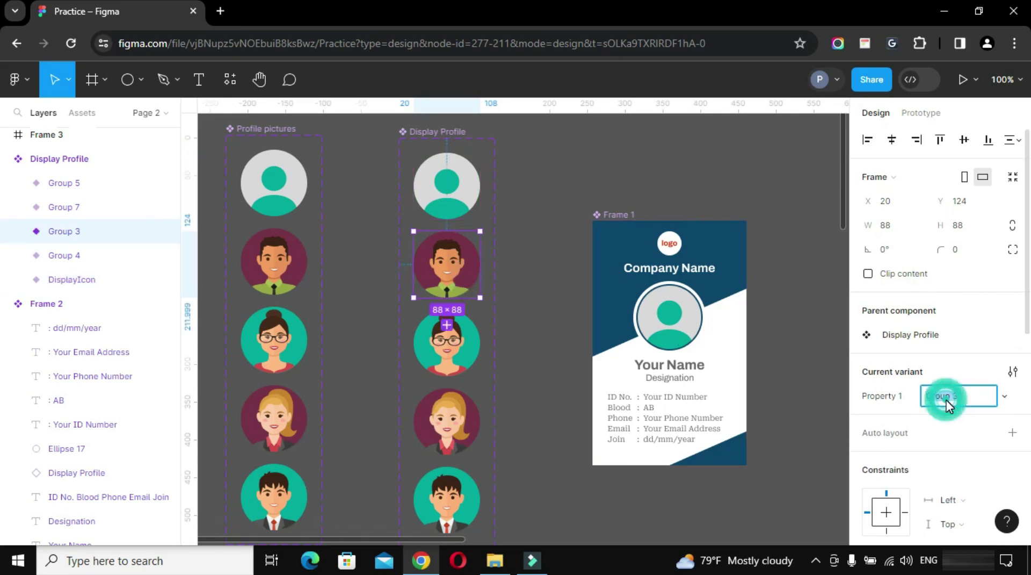
text(Man1)
key(Return)
key(Tab)
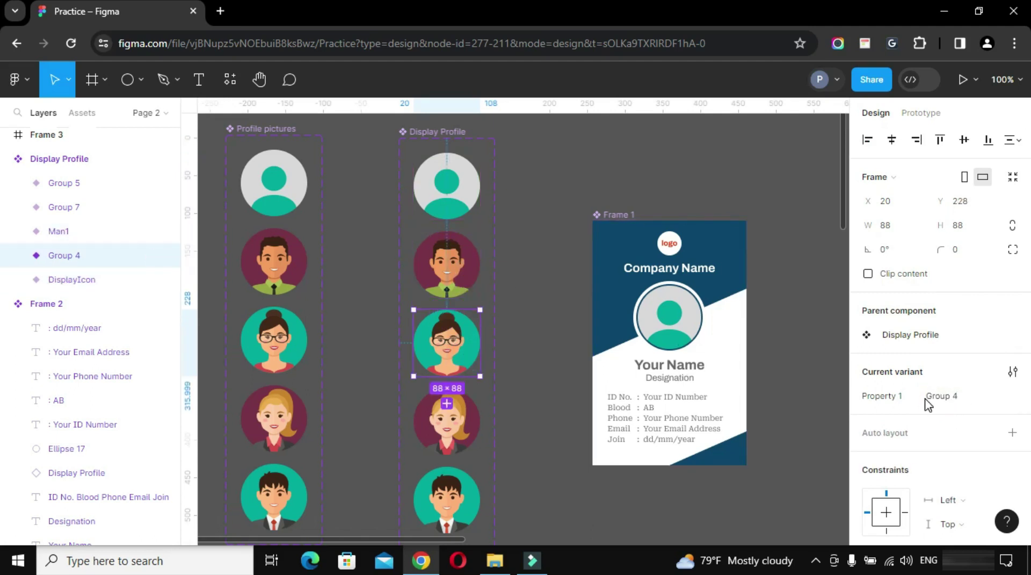
click(943, 402)
text(W)
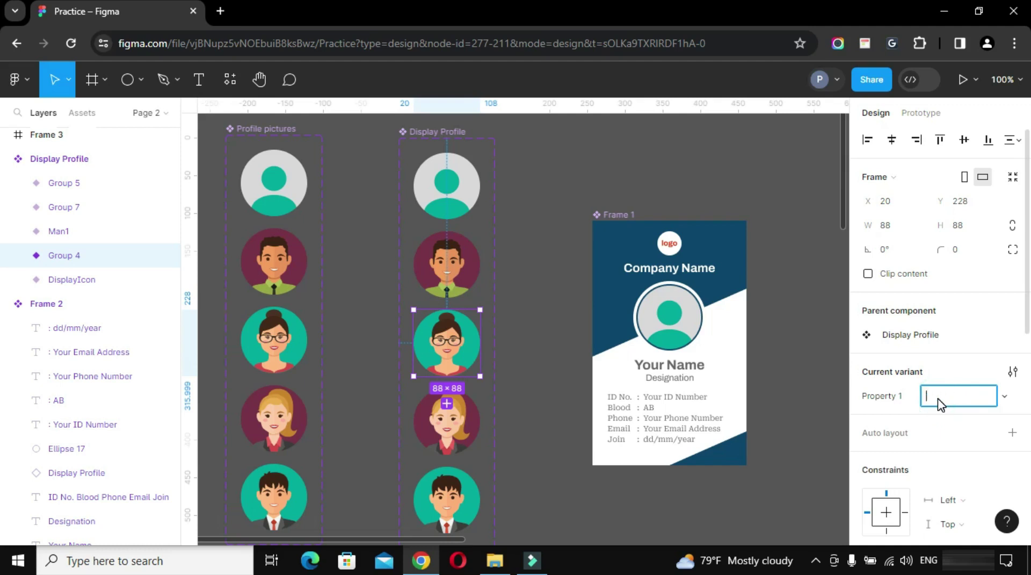
text(oman1)
key(Return)
- Rename the fourth and last avatar variants to Woman 2 and Man 2
key(shift+Tab)
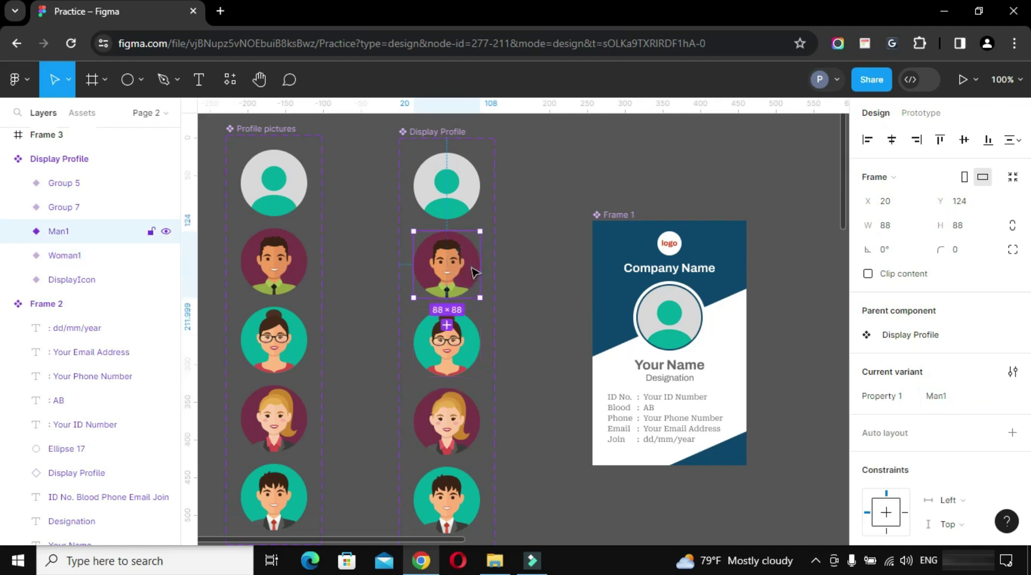
key(Tab)
key(Tab)
click(946, 404)
text(Woman)
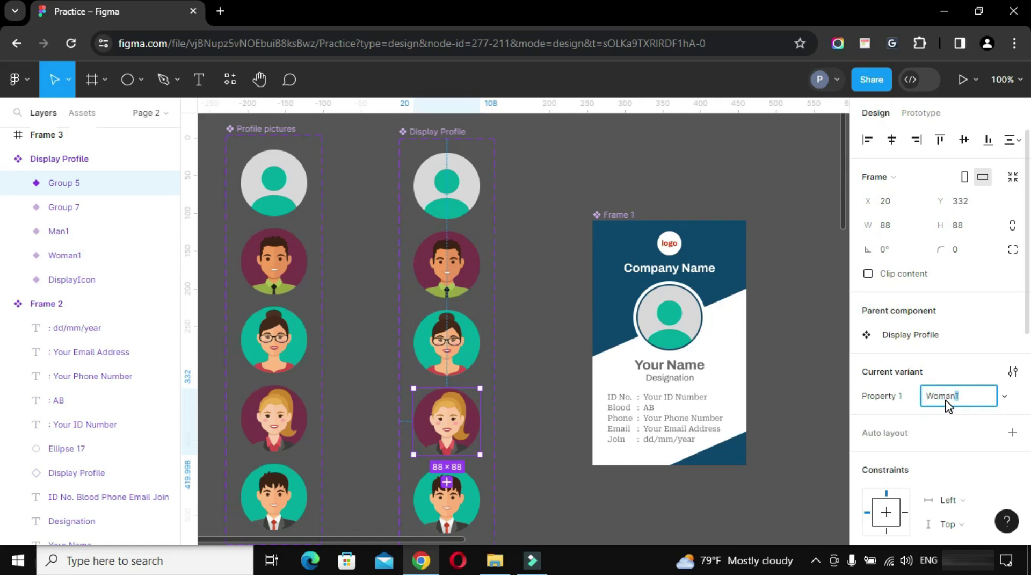
text( 2)
key(Return)
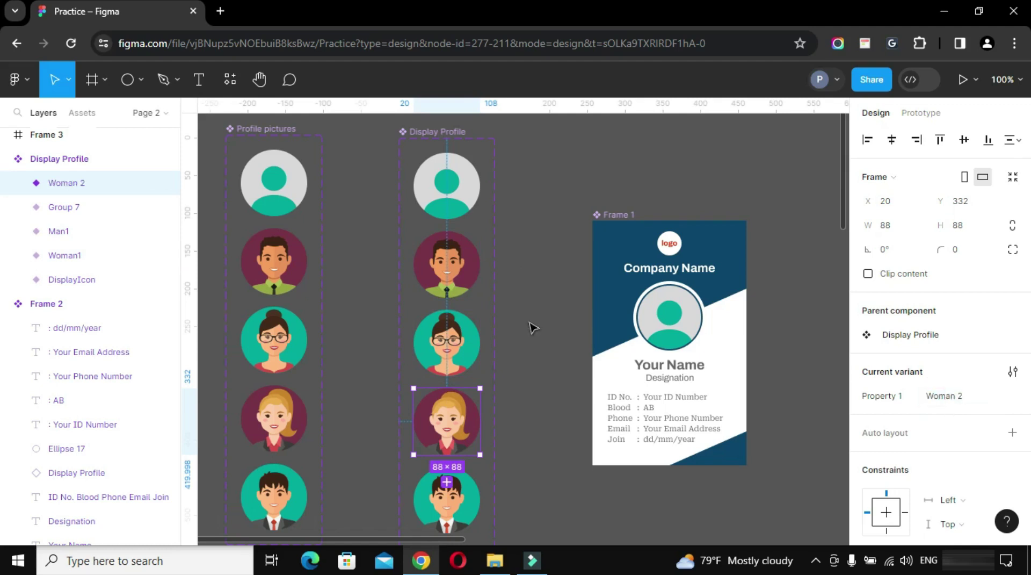
click(465, 268)
click(473, 496)
click(956, 402)
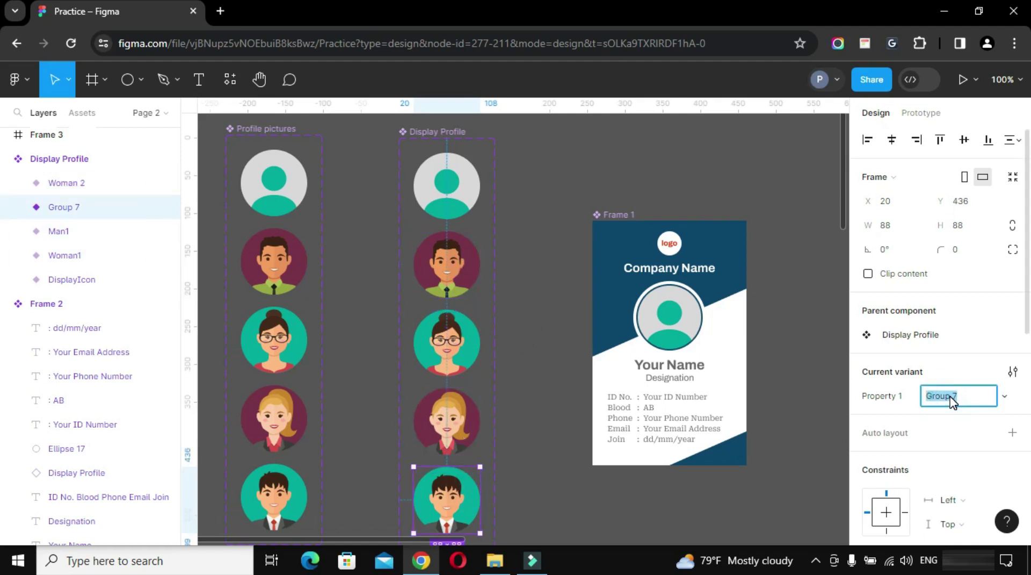
text(Man 2)
key(Return)
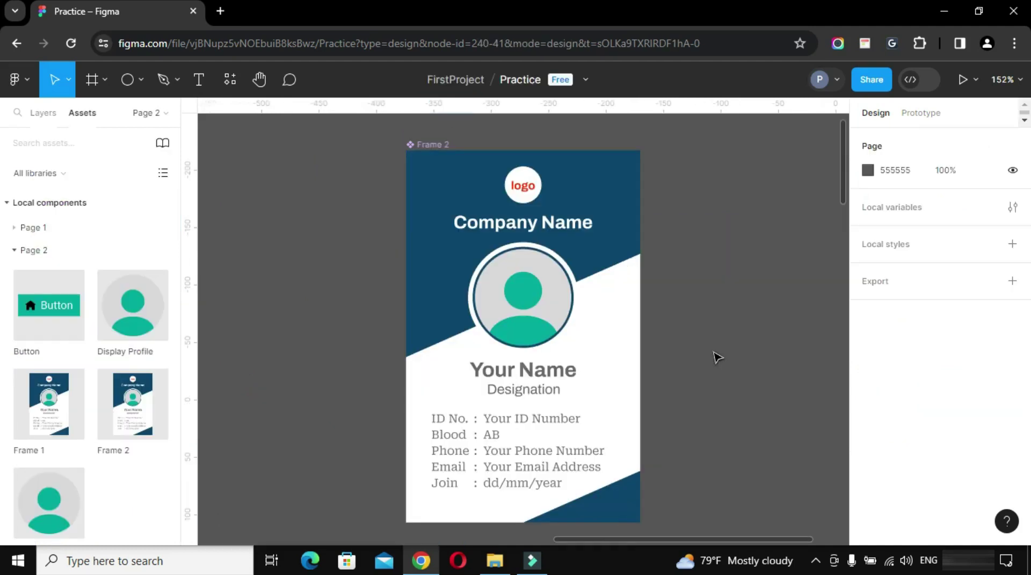
- Place a Frame 2 ID card instance on the canvas
key(shift+0)
scroll(717, 357, right, 4)
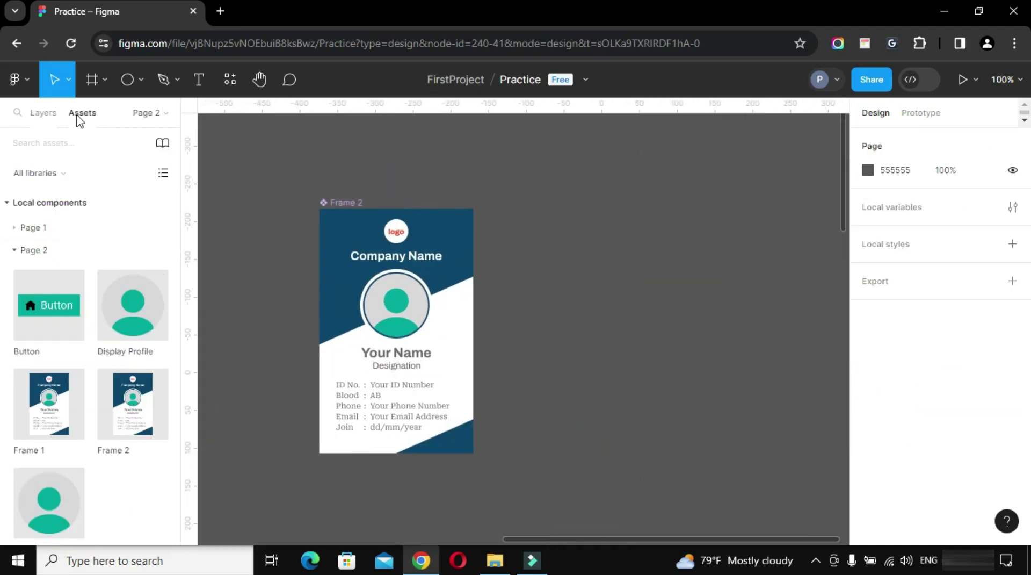
click(109, 391)
click(597, 325)
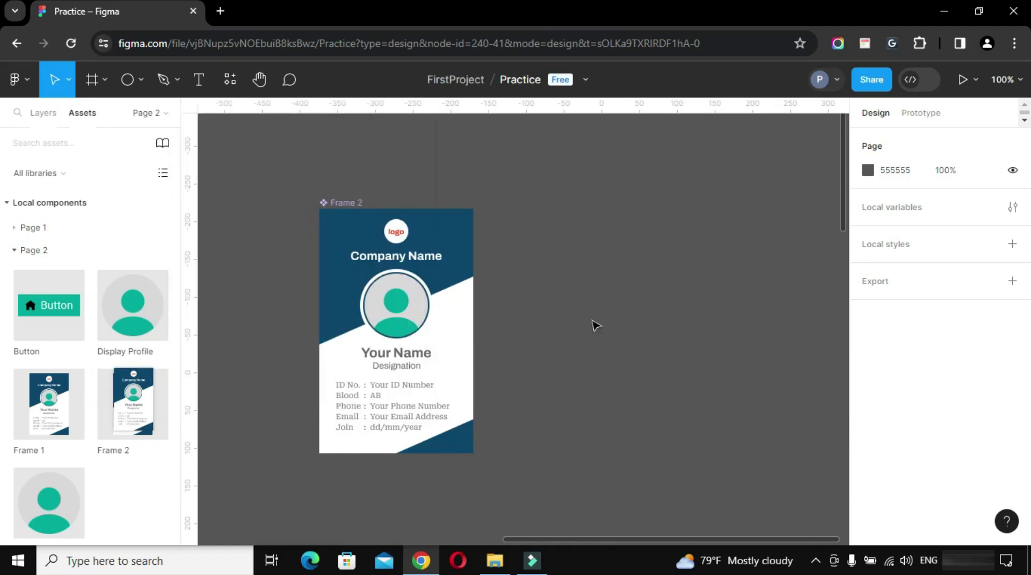
drag(596, 325, 661, 295)
- Draw a large Frame 3 and place two ID card instances side by side on it
key(minus)
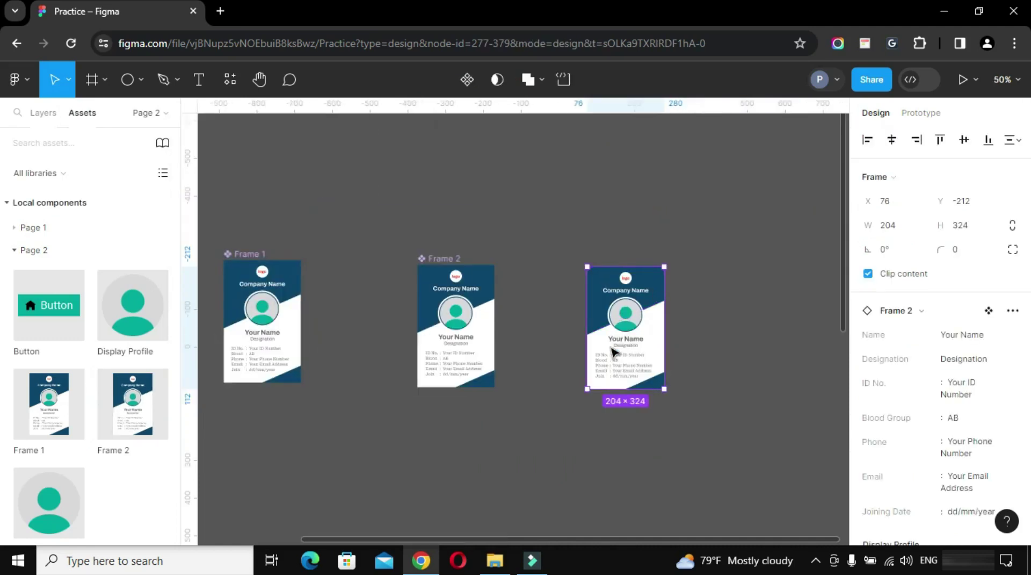
scroll(612, 352, down, 3)
click(93, 80)
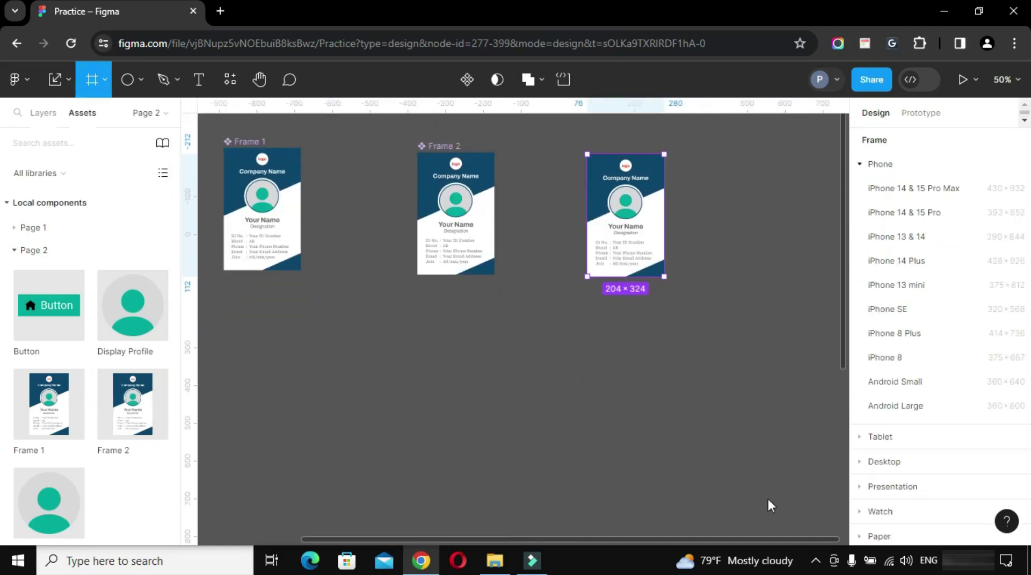
drag(327, 302, 788, 525)
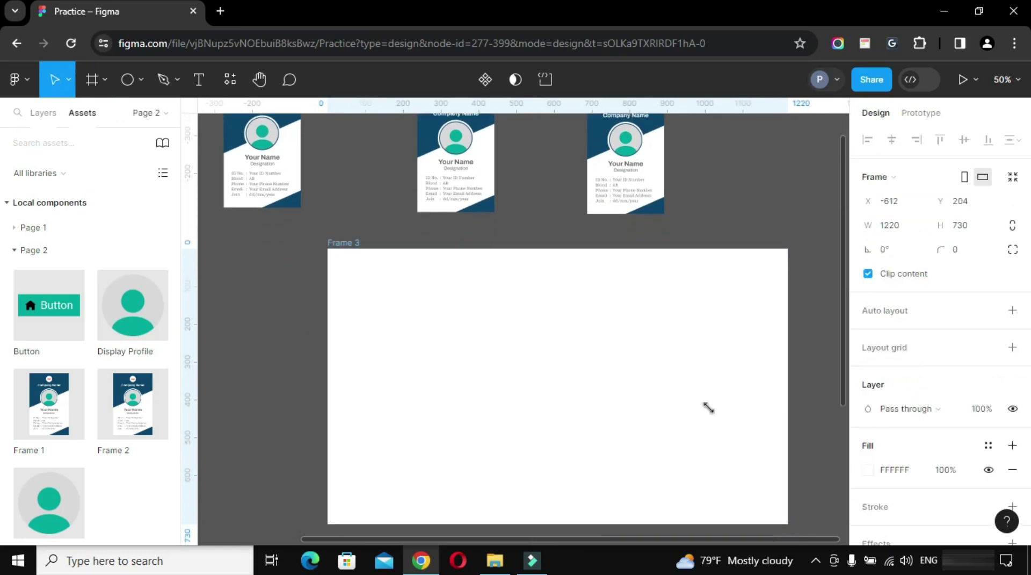
drag(652, 172, 578, 364)
key(alt)
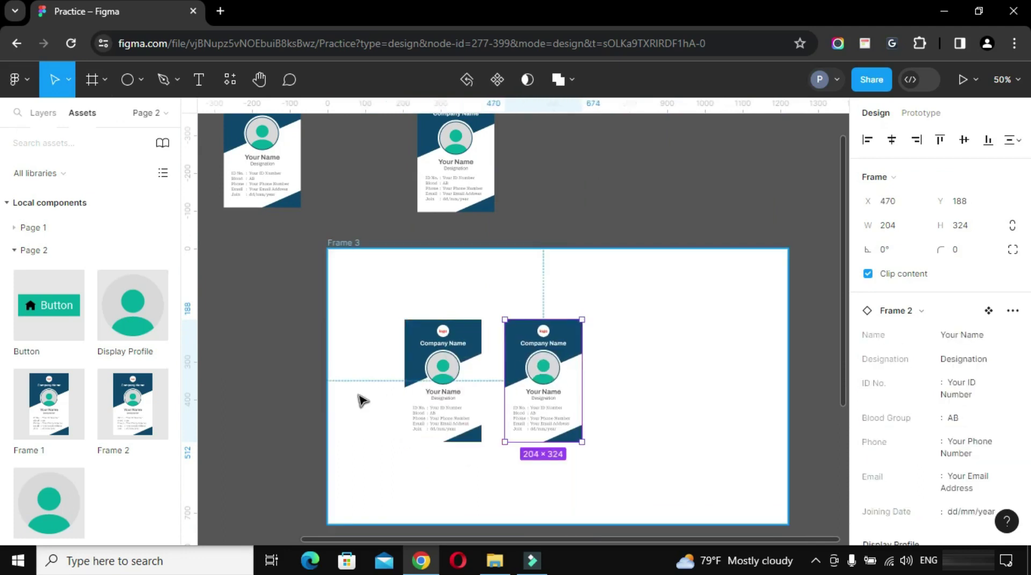
key(shift+0)
- Set the left ID card's Display Profile variant to Man1
shift+click(329, 384)
key(shift+2)
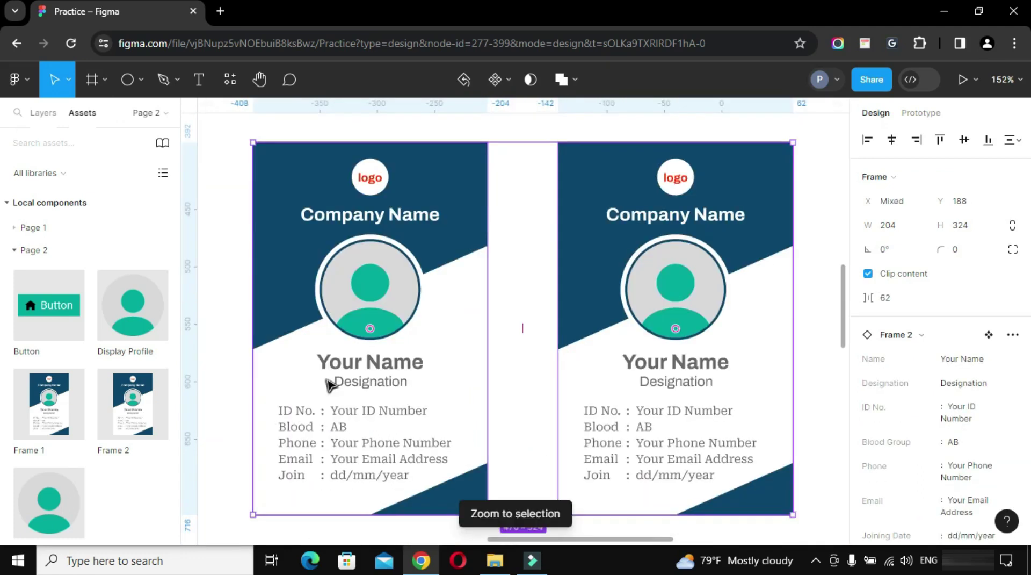
click(239, 269)
click(391, 293)
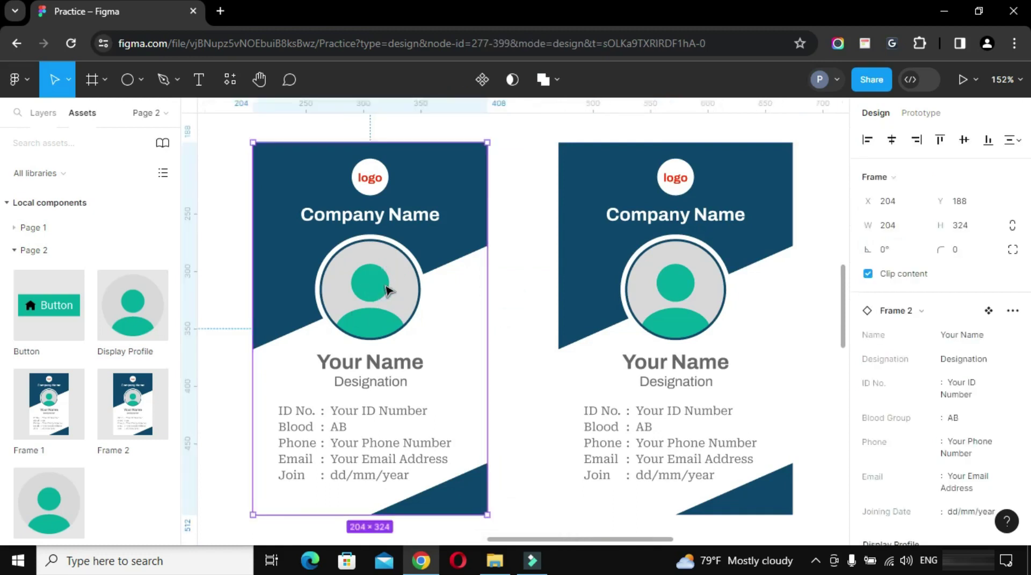
click(226, 253)
key(alt+1)
key(shift+2)
click(424, 296)
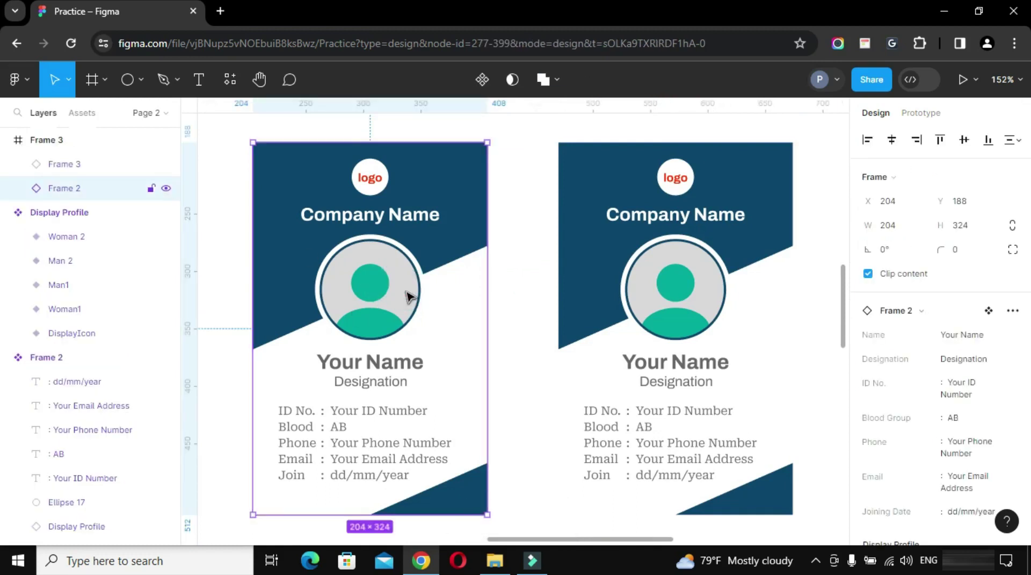
scroll(956, 421, down, 1)
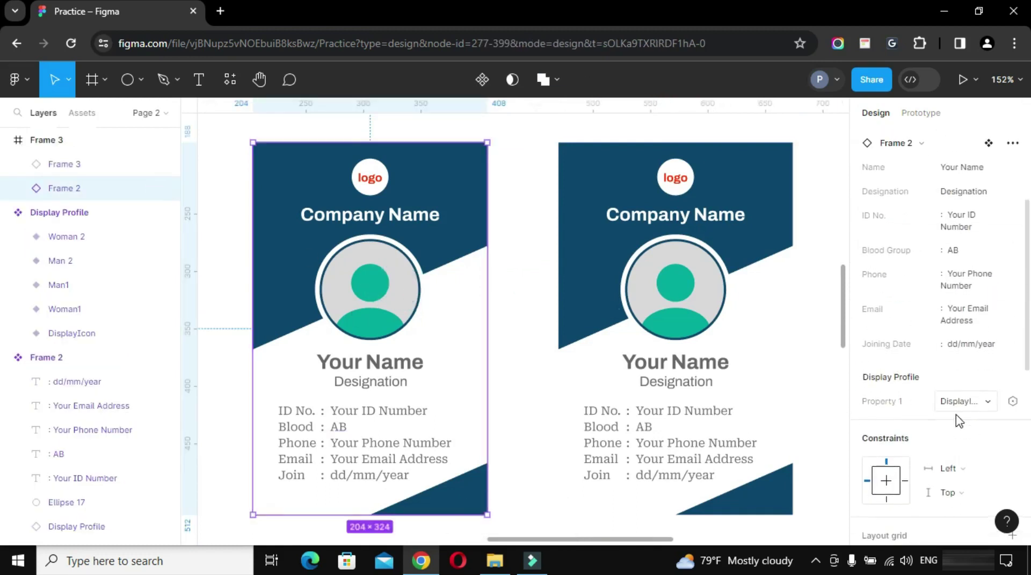
click(987, 401)
click(895, 419)
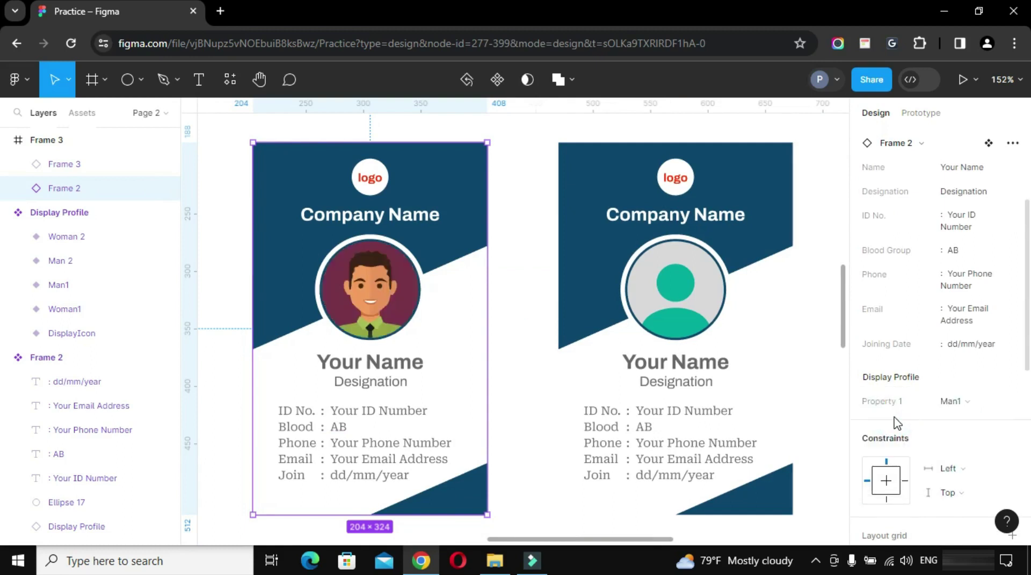
- Set the right ID card's Display Profile variant to Woman1
click(698, 303)
click(990, 402)
click(898, 435)
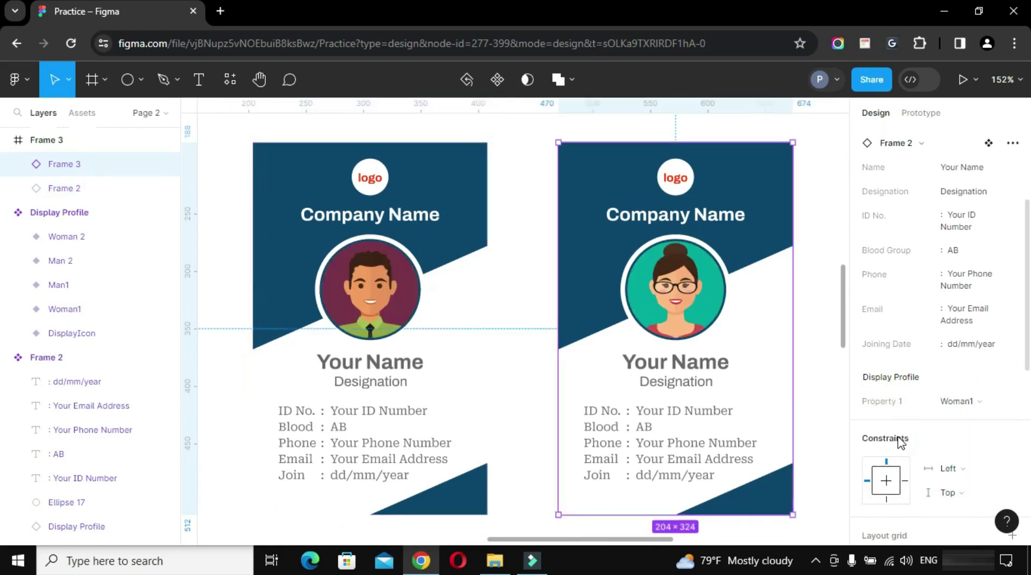
click(398, 363)
- Set the left card's name to Lorem Ipsum, designation General Cleaner, and a sample ID number
scroll(956, 268, up, 2)
click(967, 237)
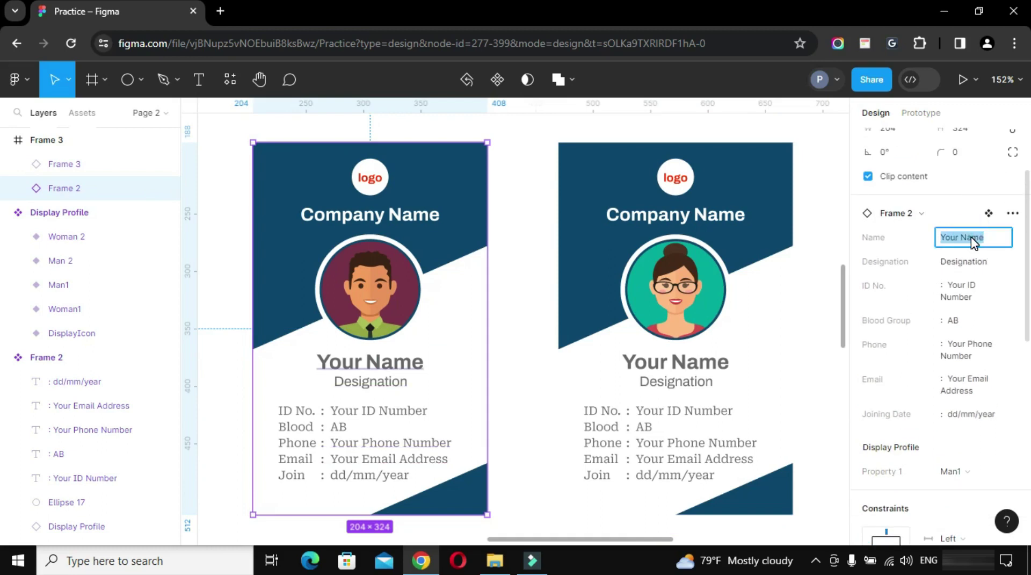
text(Lorem Ipsum)
key(Return)
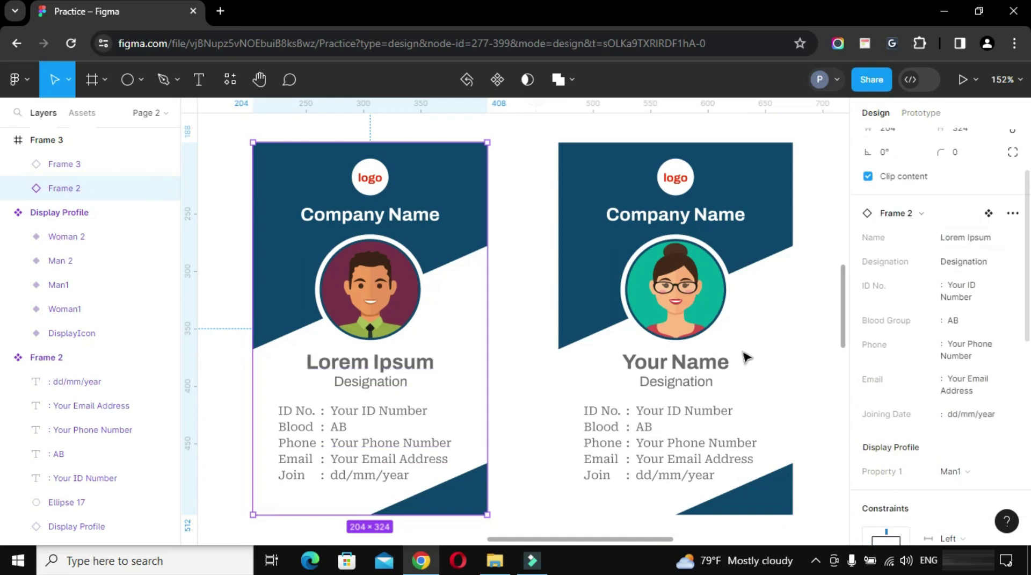
click(963, 263)
text(General Cleaner)
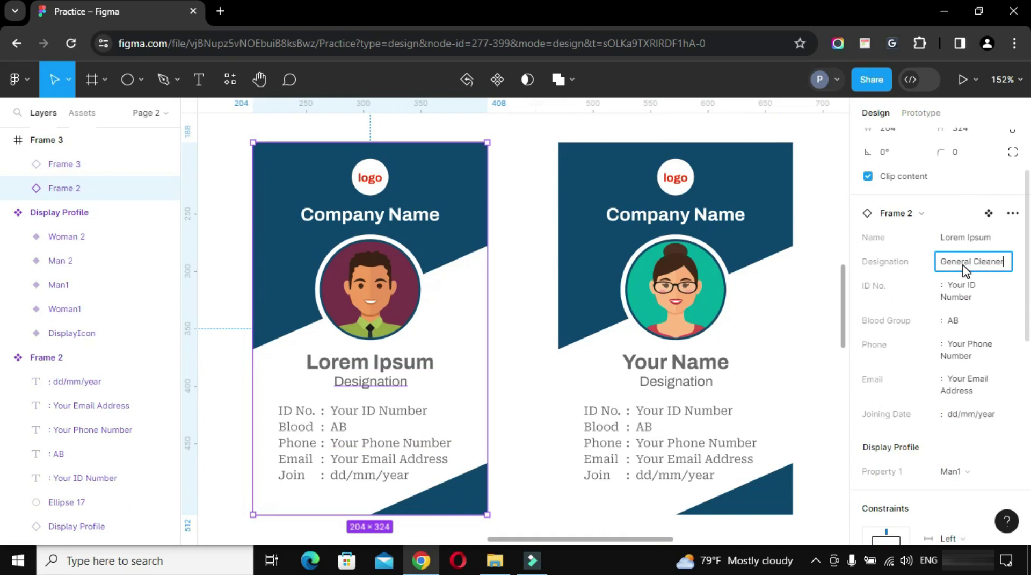
key(Return)
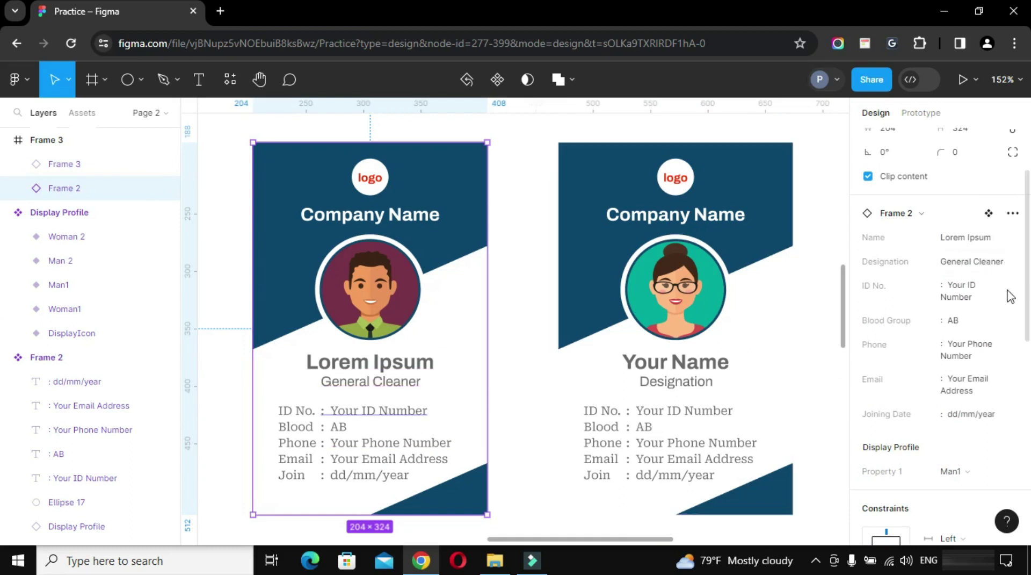
click(950, 285)
drag(950, 285, 987, 305)
text(0000-000-00)
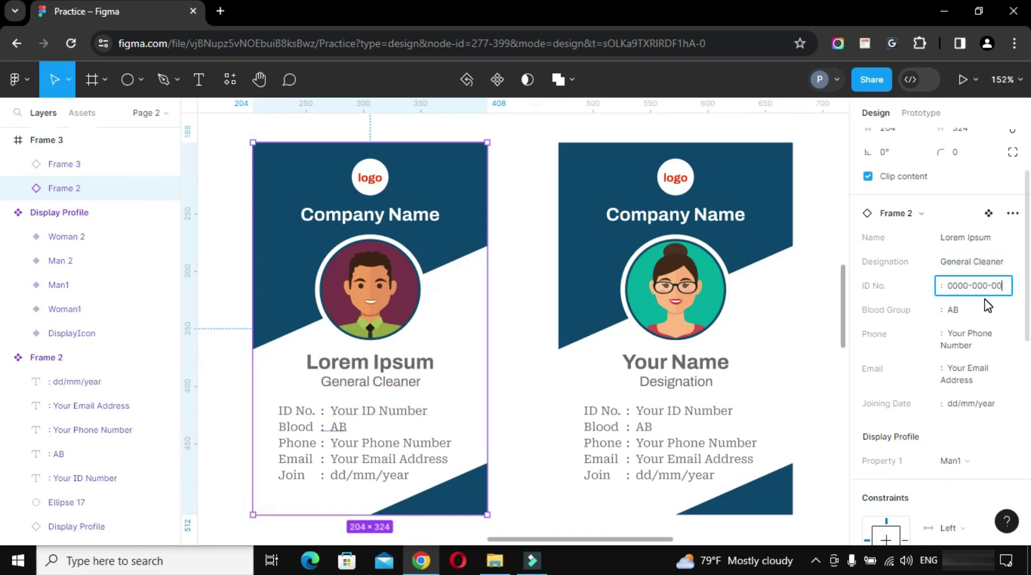
key(Return)
- Set blood group AB+, a sample phone and e-mail, and joining date 00/00/2024
click(971, 312)
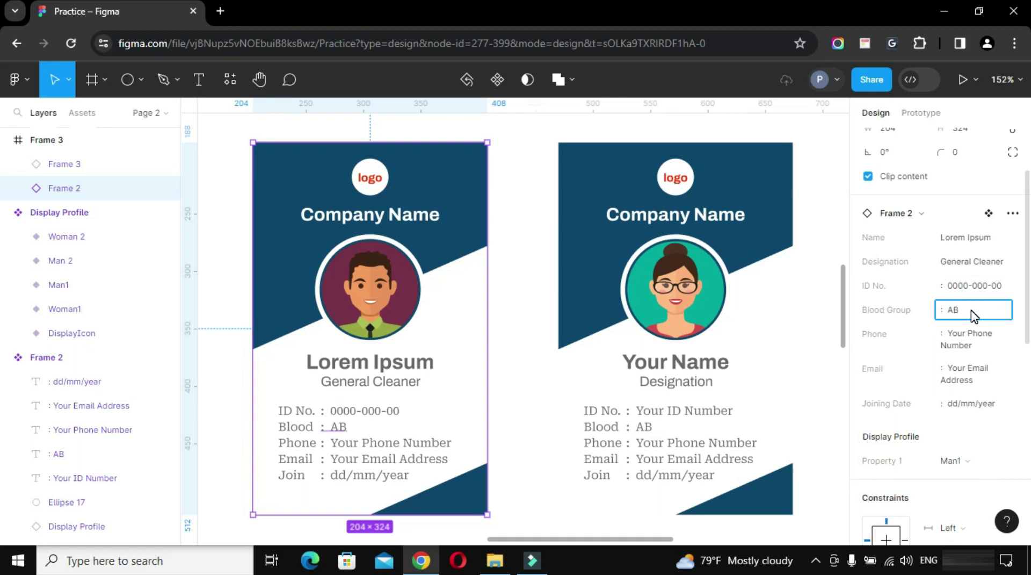
text(+)
click(971, 334)
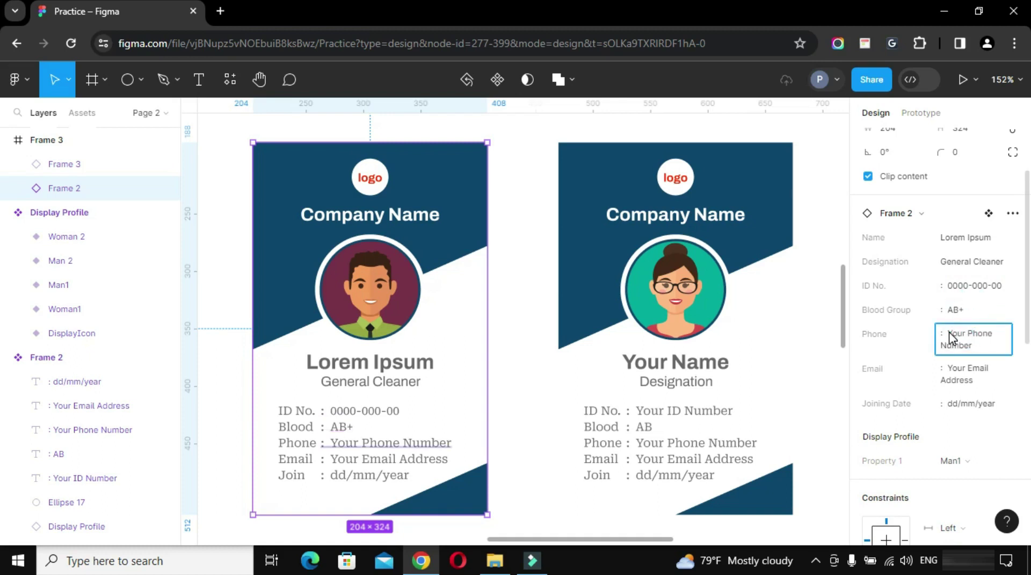
drag(960, 340, 990, 379)
text(0123456789)
click(978, 356)
text(xyz@abc.com)
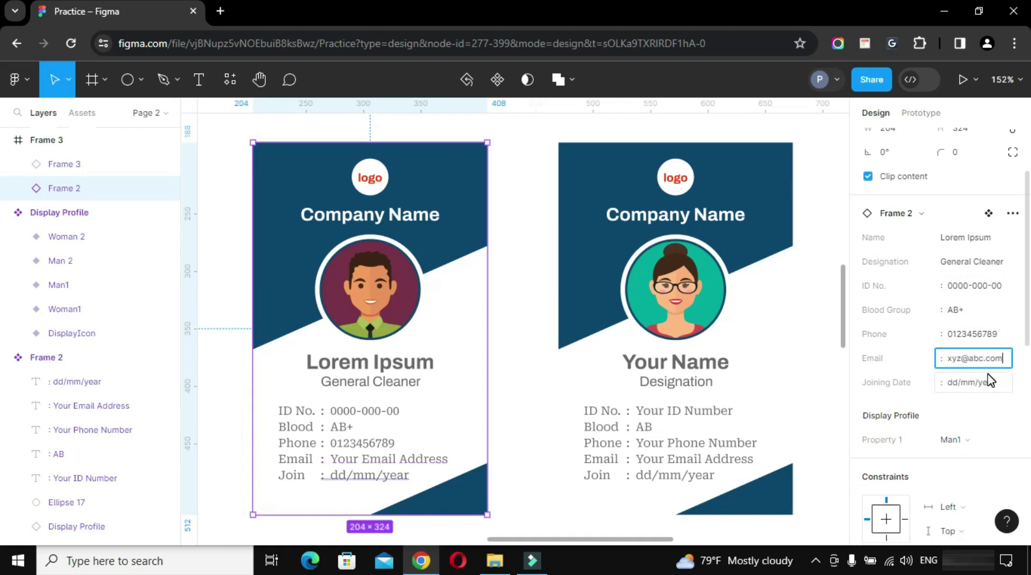
key(Return)
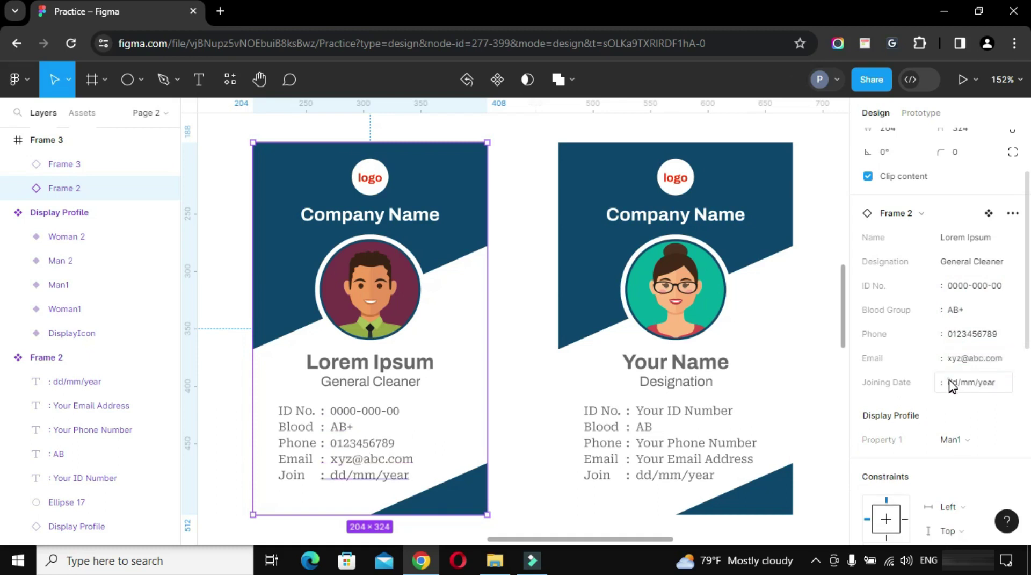
click(991, 381)
text(00/00/2024)
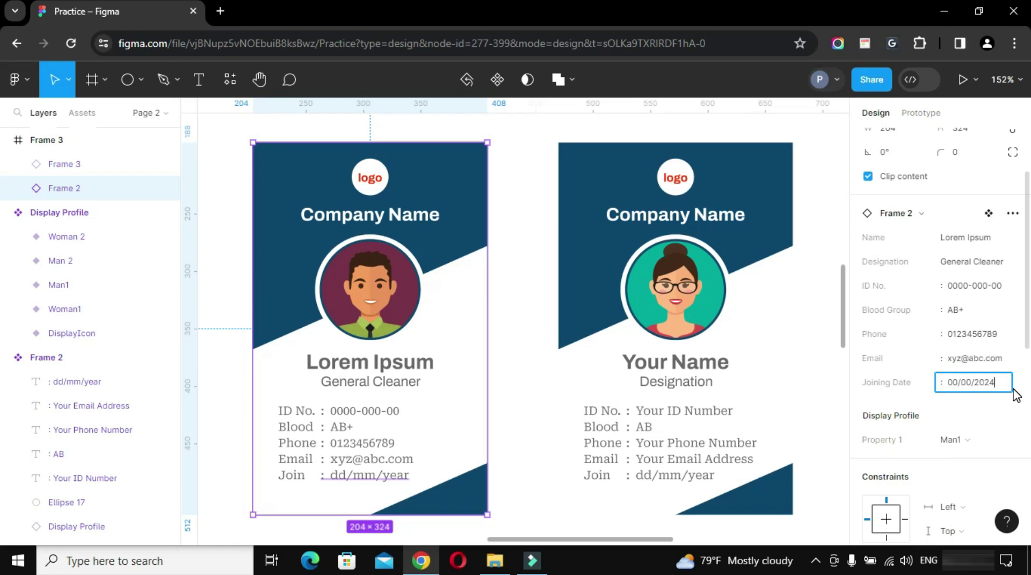
key(Return)
- Select the right ID card and set its name to Ipsum Lorem
click(831, 275)
key(alt+2)
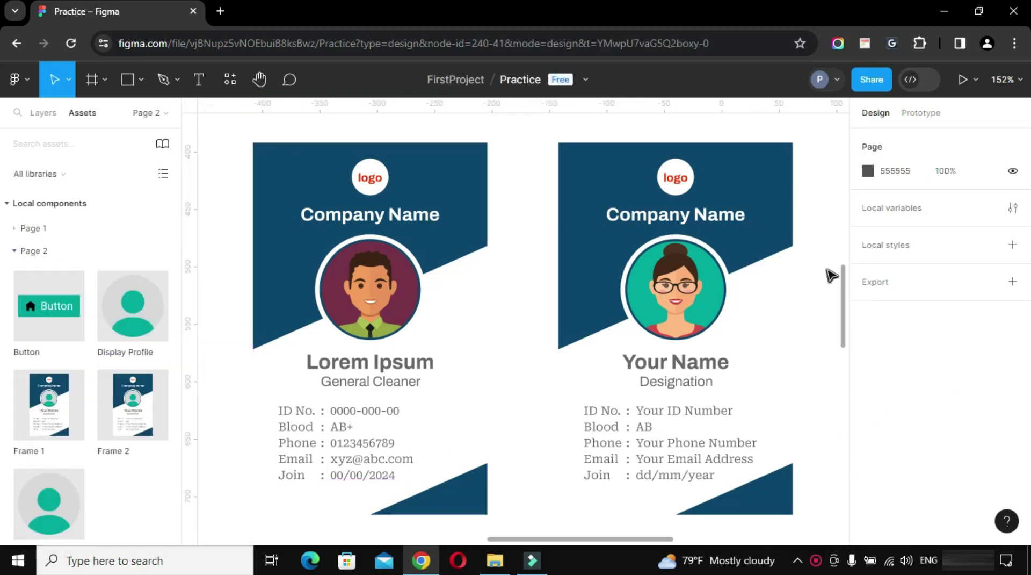
click(782, 200)
click(946, 336)
text(Ipsum Lorem)
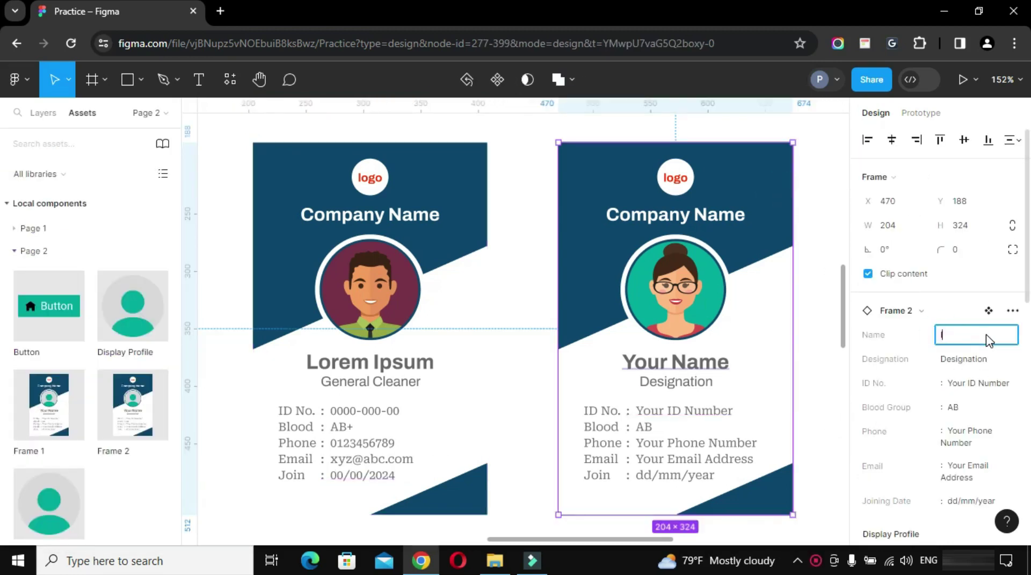
key(Return)
- Set the right card's designation to Designer and replace the placeholder ID with a sample ID number
click(971, 360)
text(Des)
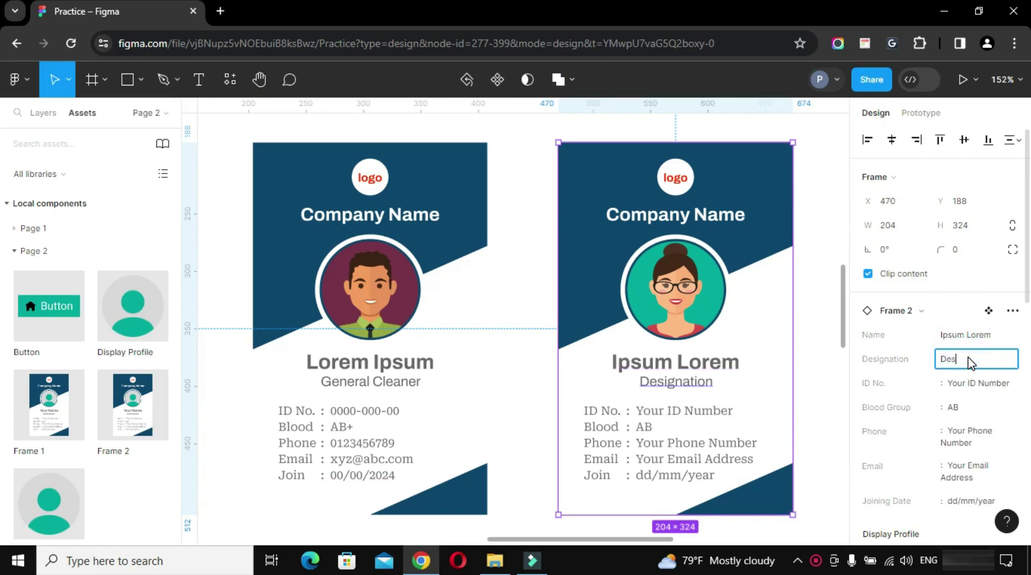
text(igner)
key(Return)
drag(946, 383, 1016, 384)
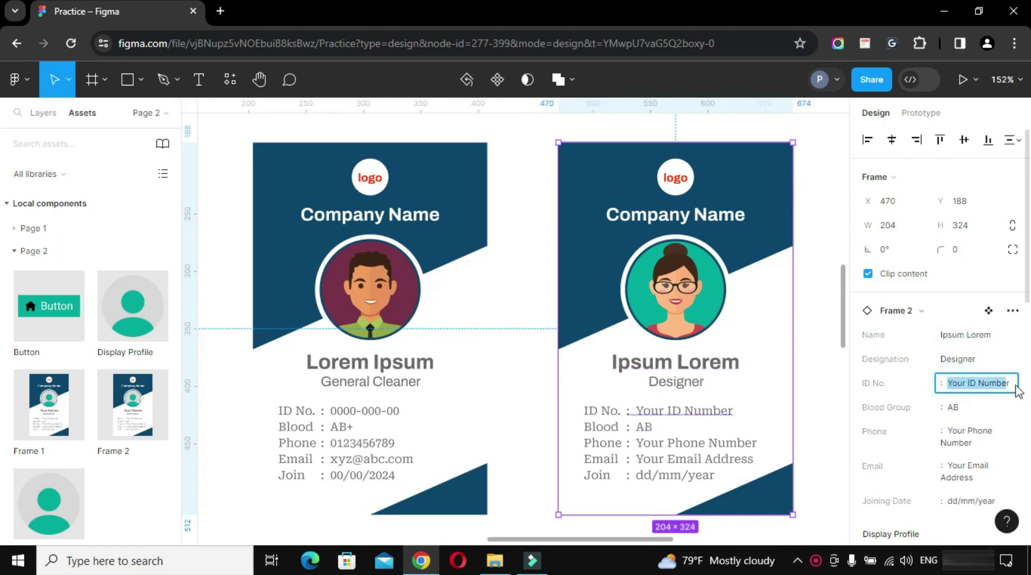
text(0000-111-00)
- Change the right card's blood group to A+
key(Return)
click(976, 408)
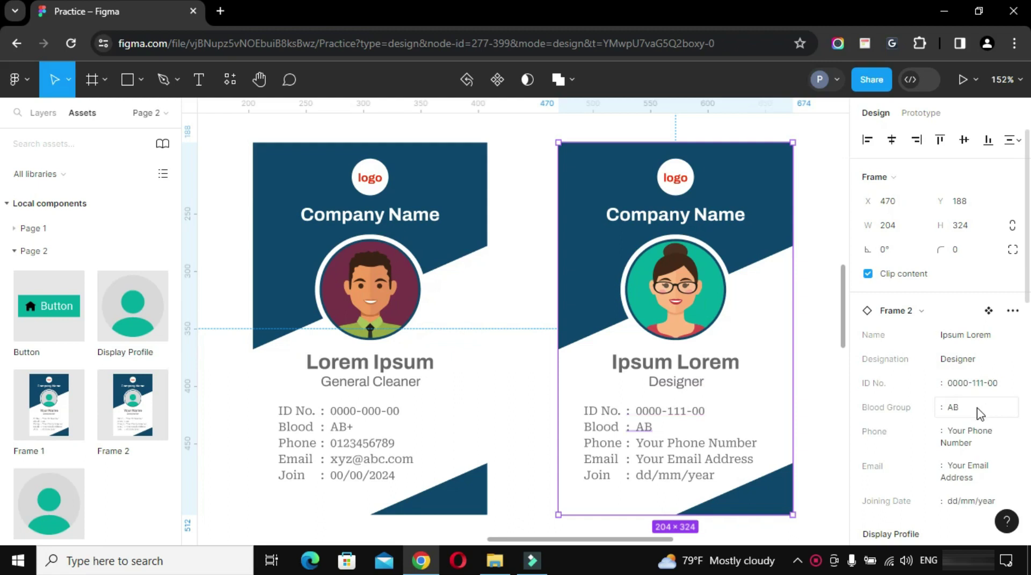
text(+)
key(Return)
- Replace the placeholder phone number and e-mail with the right card's sample contact details
drag(948, 430, 973, 443)
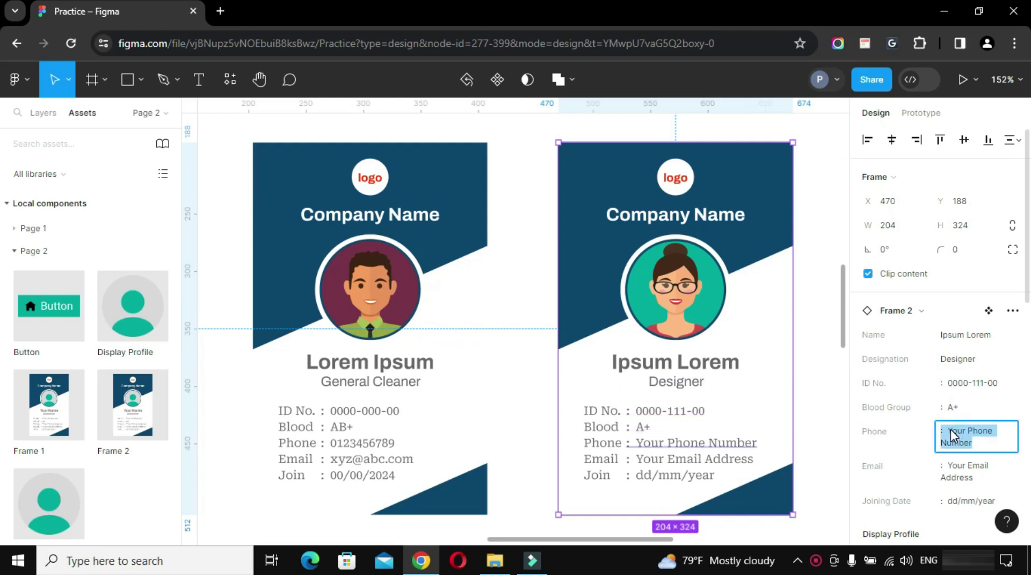
key(BackSpace)
text(0987654321)
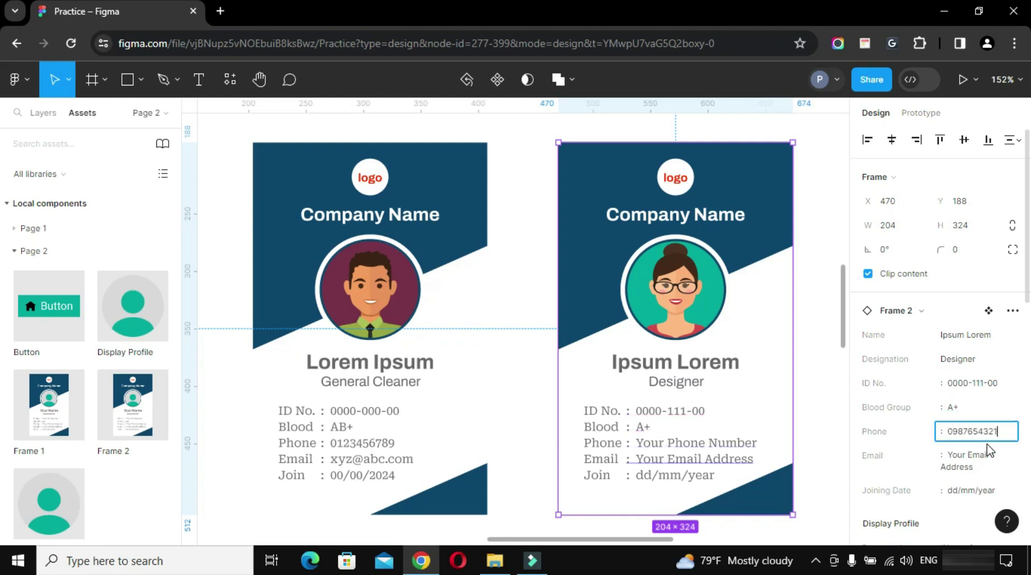
key(Return)
drag(948, 456, 994, 474)
key(BackSpace)
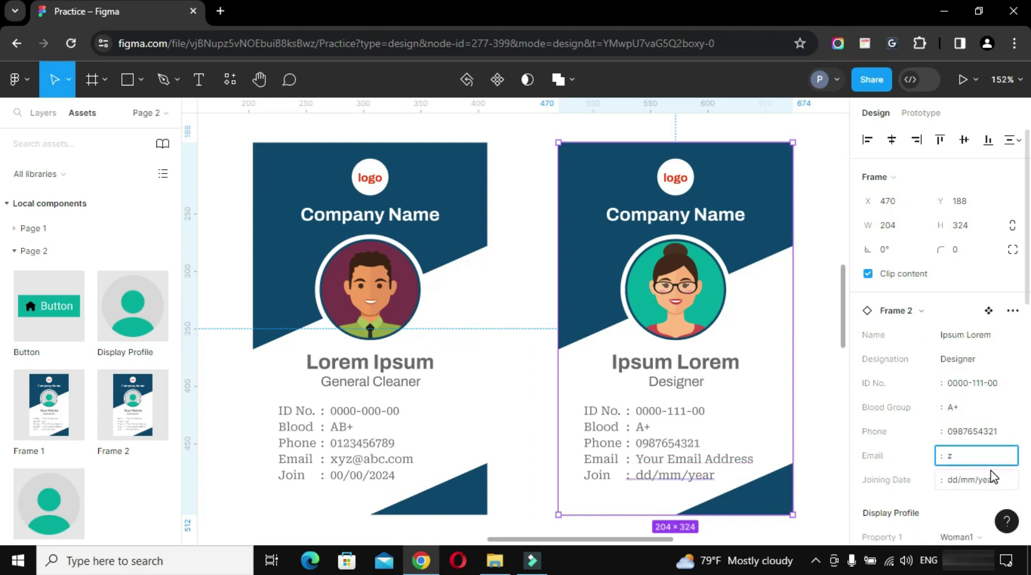
text(zyx@abc.com)
key(Return)
- Set the right card's joining date to 01/01/2024 and deselect
drag(948, 479, 996, 486)
text(01/01/2024)
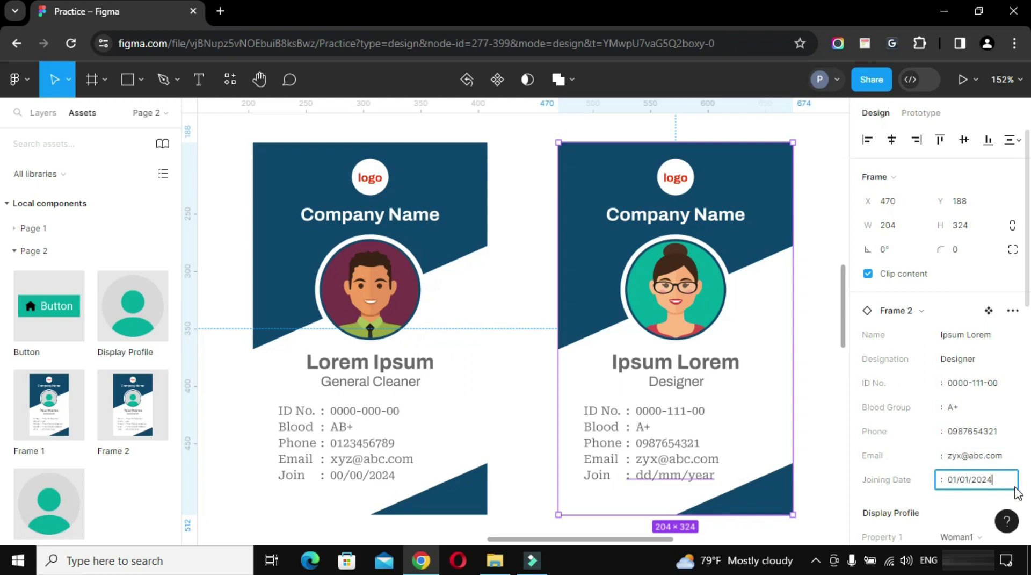
key(Return)
click(825, 447)
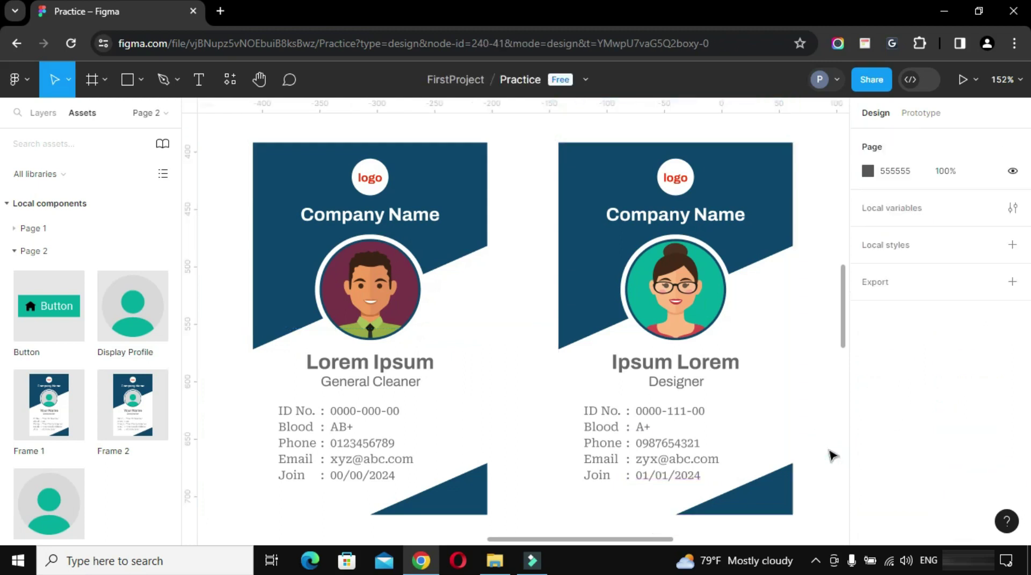